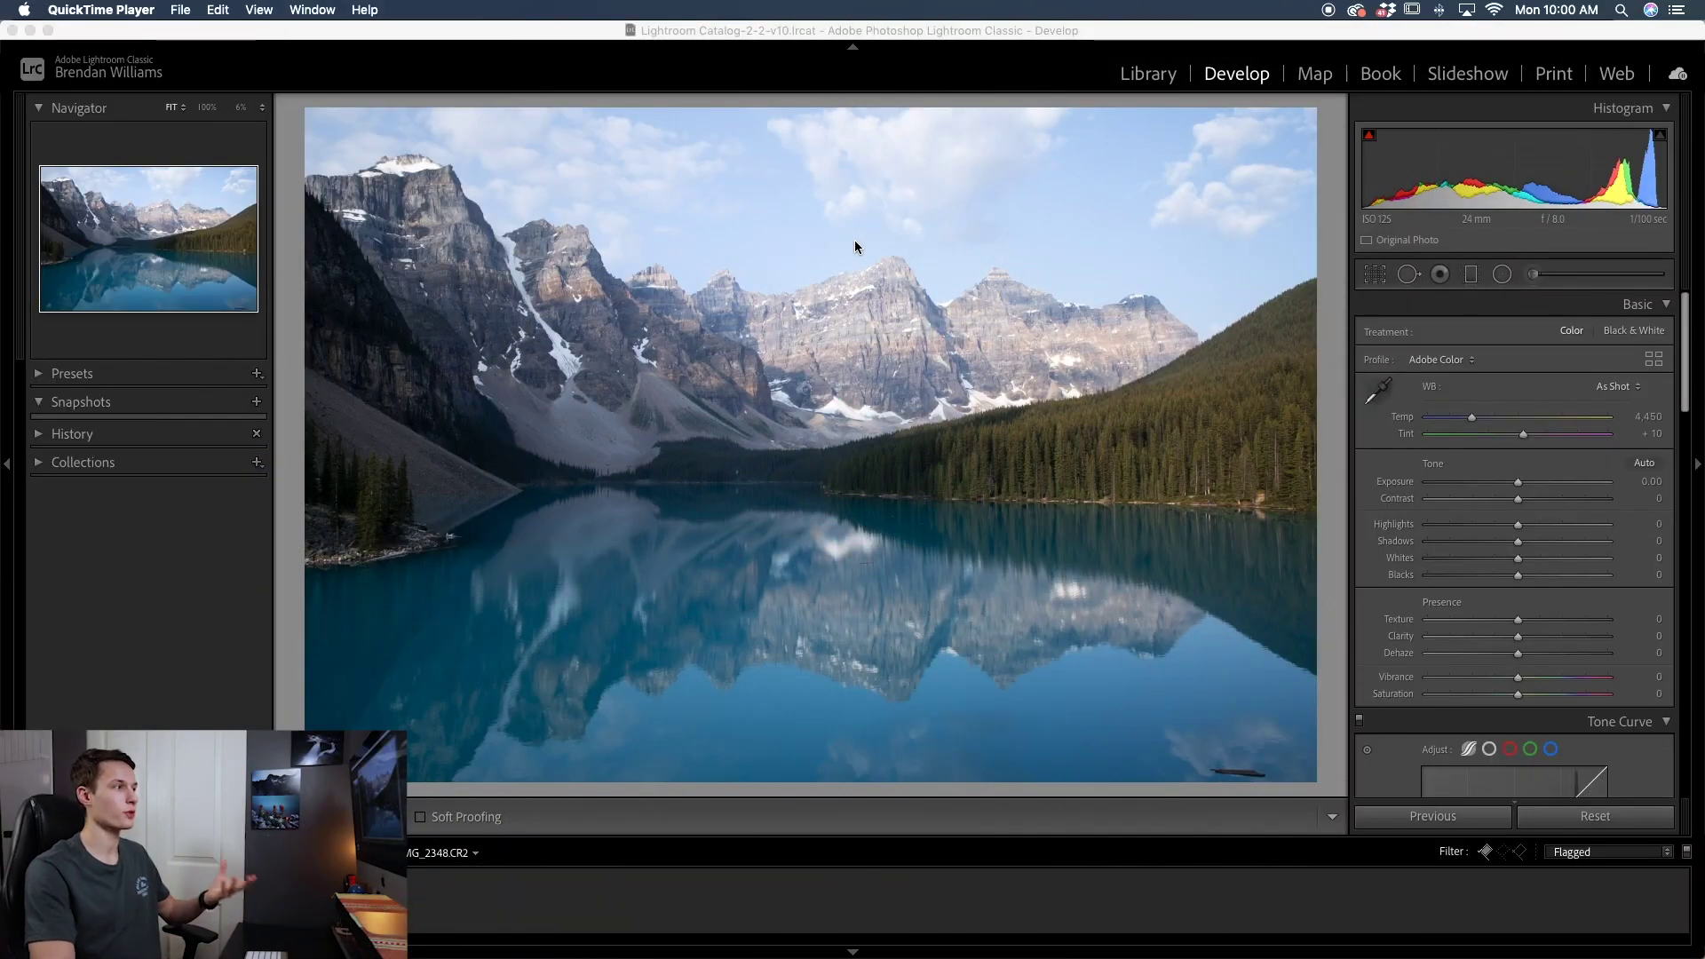
Brush a mask over the left cliff and along the ridge to the right peak at -1.55 exposure
{"action": "left_click", "coordinate": [1532, 275]}
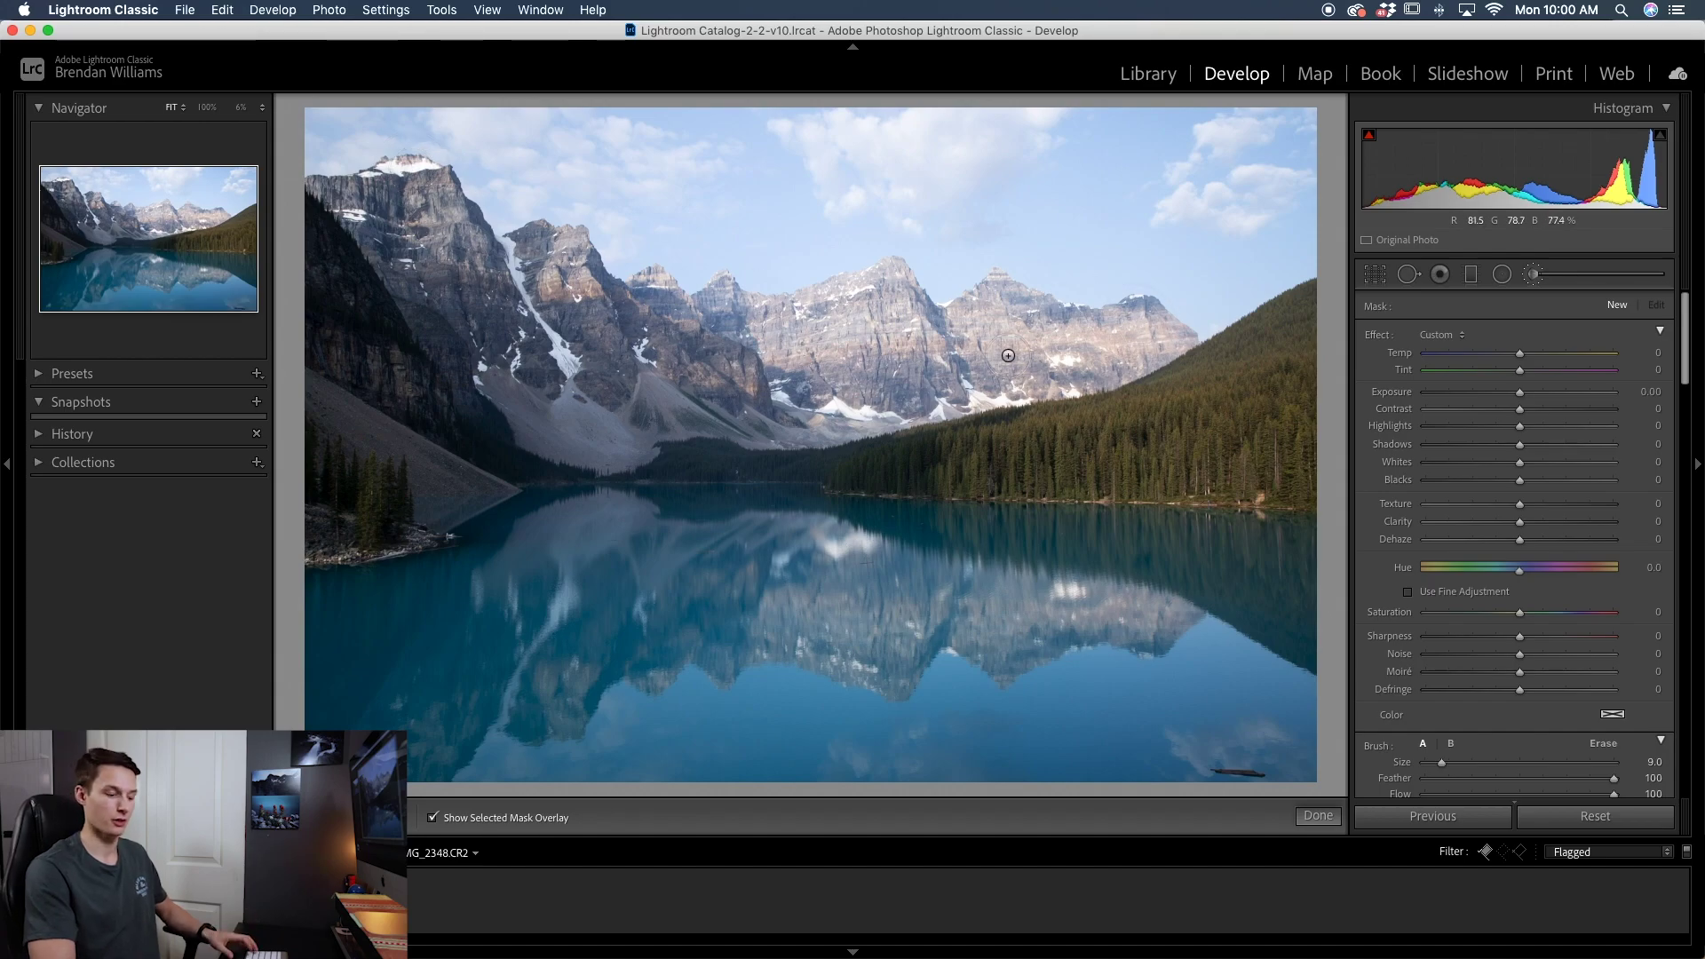
{"action": "key", "text": "super+equal"}
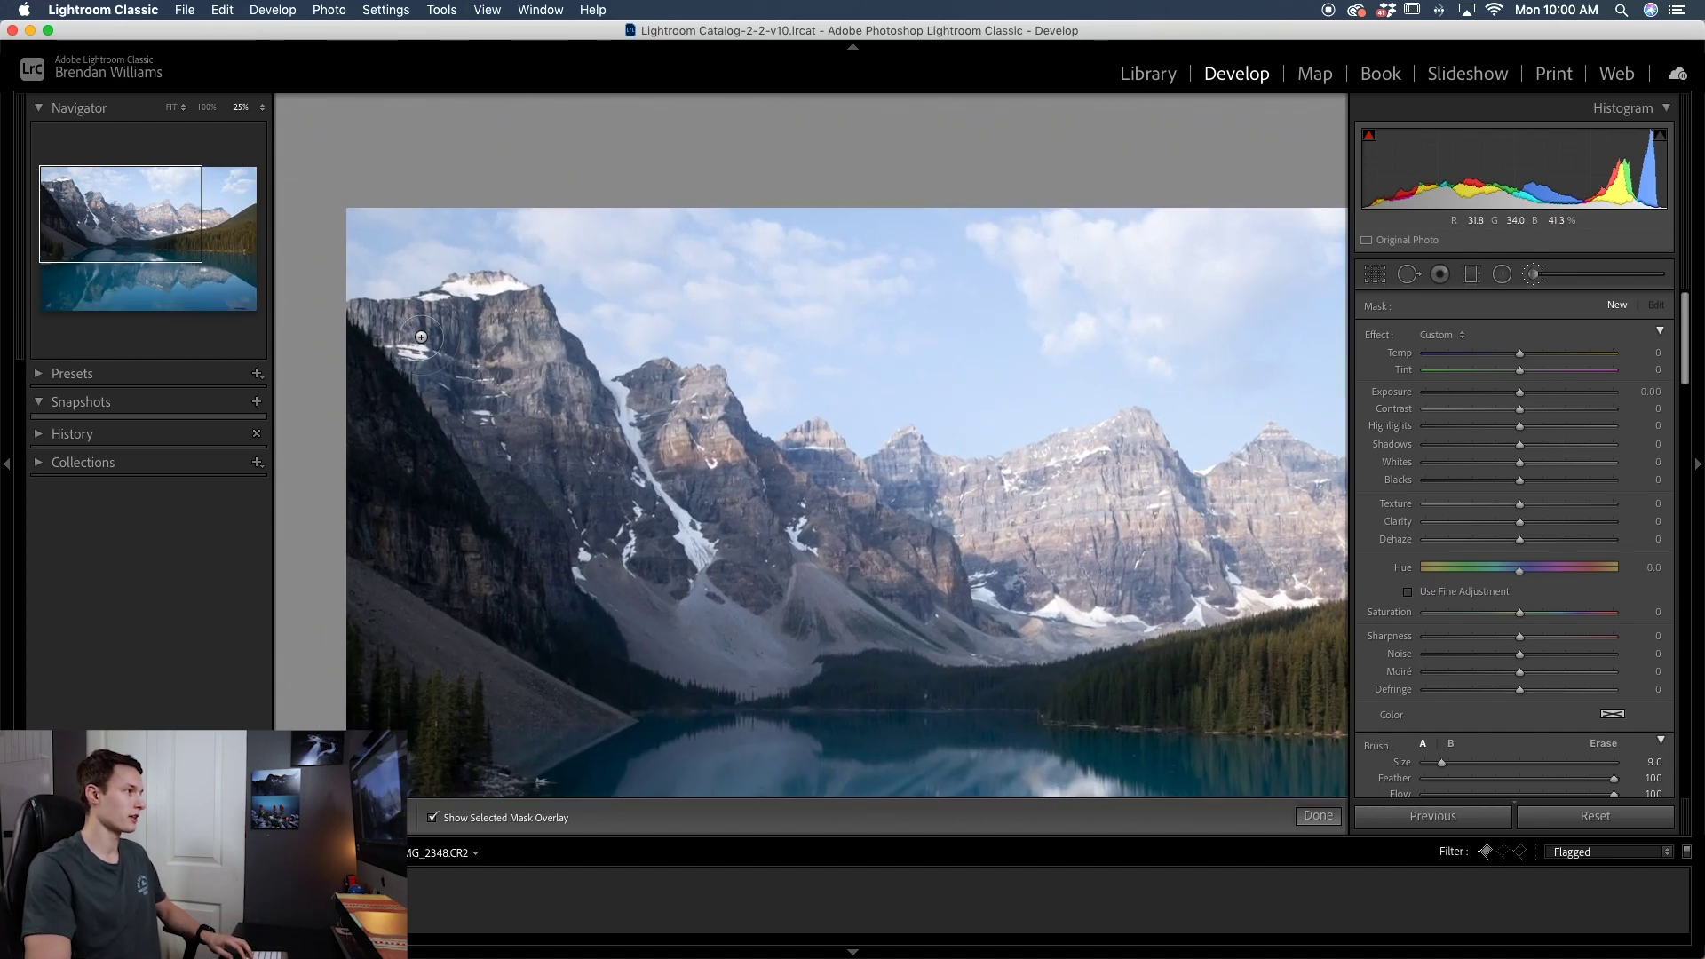
{"action": "mouse_move", "coordinate": [356, 324]}
{"action": "left_mouse_down"}
{"action": "mouse_move", "coordinate": [437, 320]}
{"action": "mouse_move", "coordinate": [484, 285]}
{"action": "mouse_move", "coordinate": [544, 369]}
{"action": "mouse_move", "coordinate": [602, 401]}
{"action": "mouse_move", "coordinate": [698, 397]}
{"action": "mouse_move", "coordinate": [743, 456]}
{"action": "mouse_move", "coordinate": [807, 460]}
{"action": "mouse_move", "coordinate": [816, 445]}
{"action": "mouse_move", "coordinate": [860, 478]}
{"action": "mouse_move", "coordinate": [996, 492]}
{"action": "left_mouse_up"}
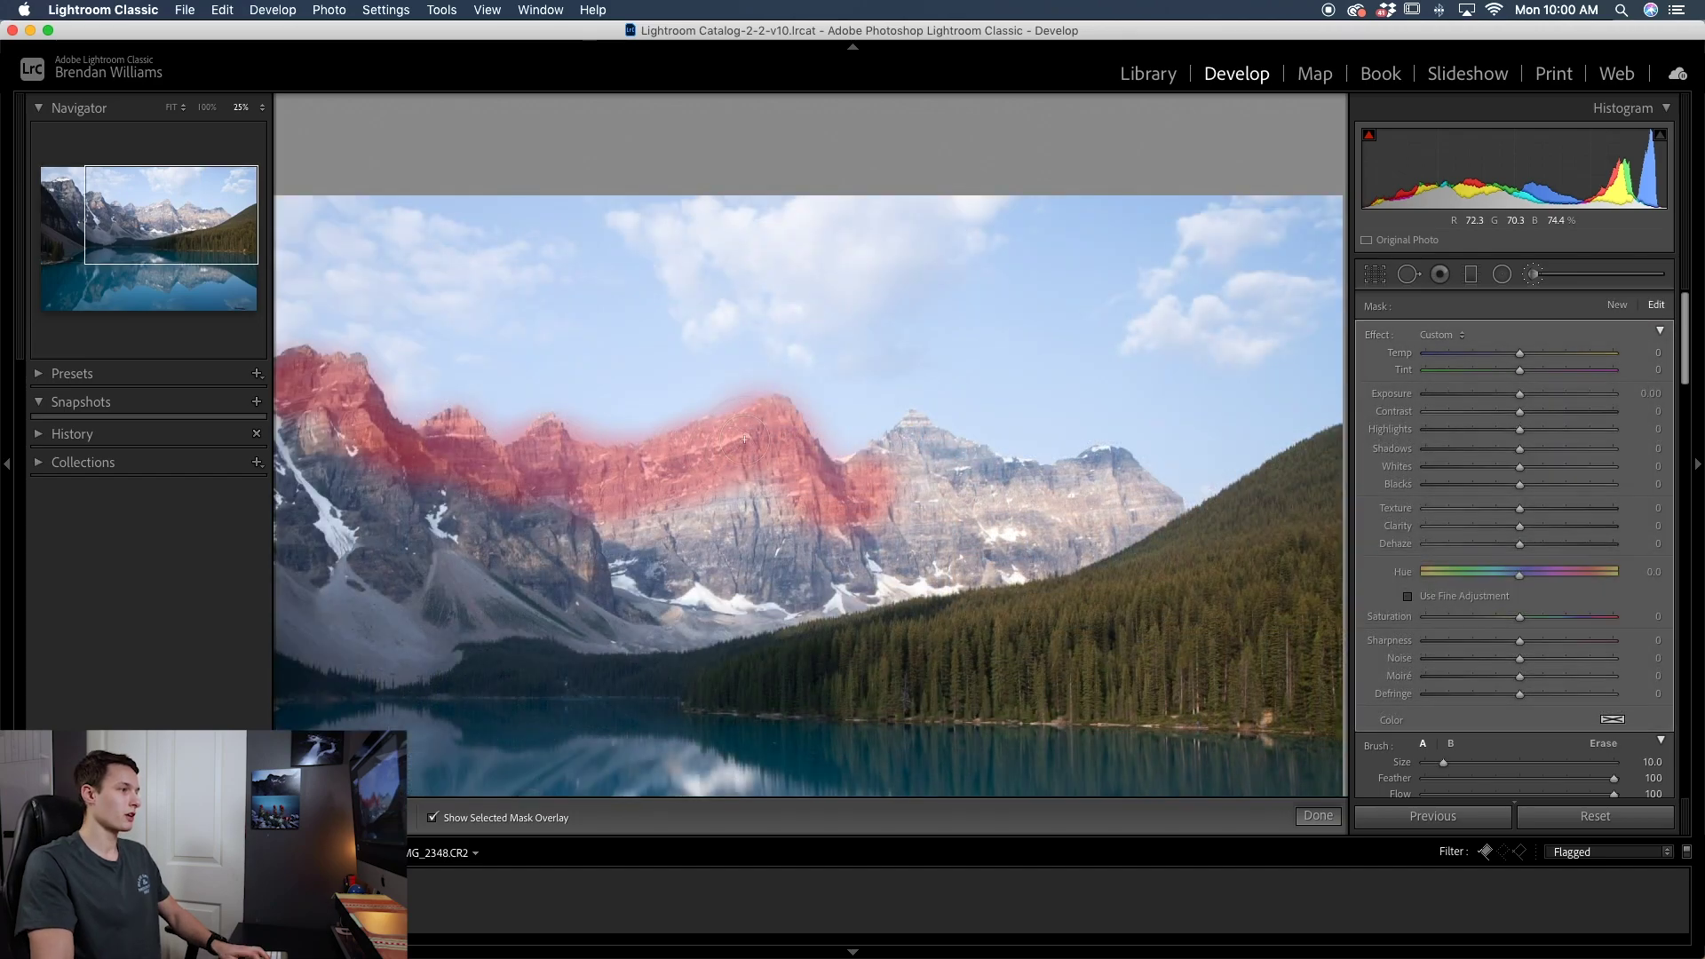
{"action": "mouse_move", "coordinate": [835, 495]}
{"action": "left_mouse_down"}
{"action": "mouse_move", "coordinate": [928, 444]}
{"action": "mouse_move", "coordinate": [1145, 489]}
{"action": "mouse_move", "coordinate": [1159, 508]}
{"action": "mouse_move", "coordinate": [1133, 524]}
{"action": "mouse_move", "coordinate": [1018, 496]}
{"action": "left_mouse_up"}
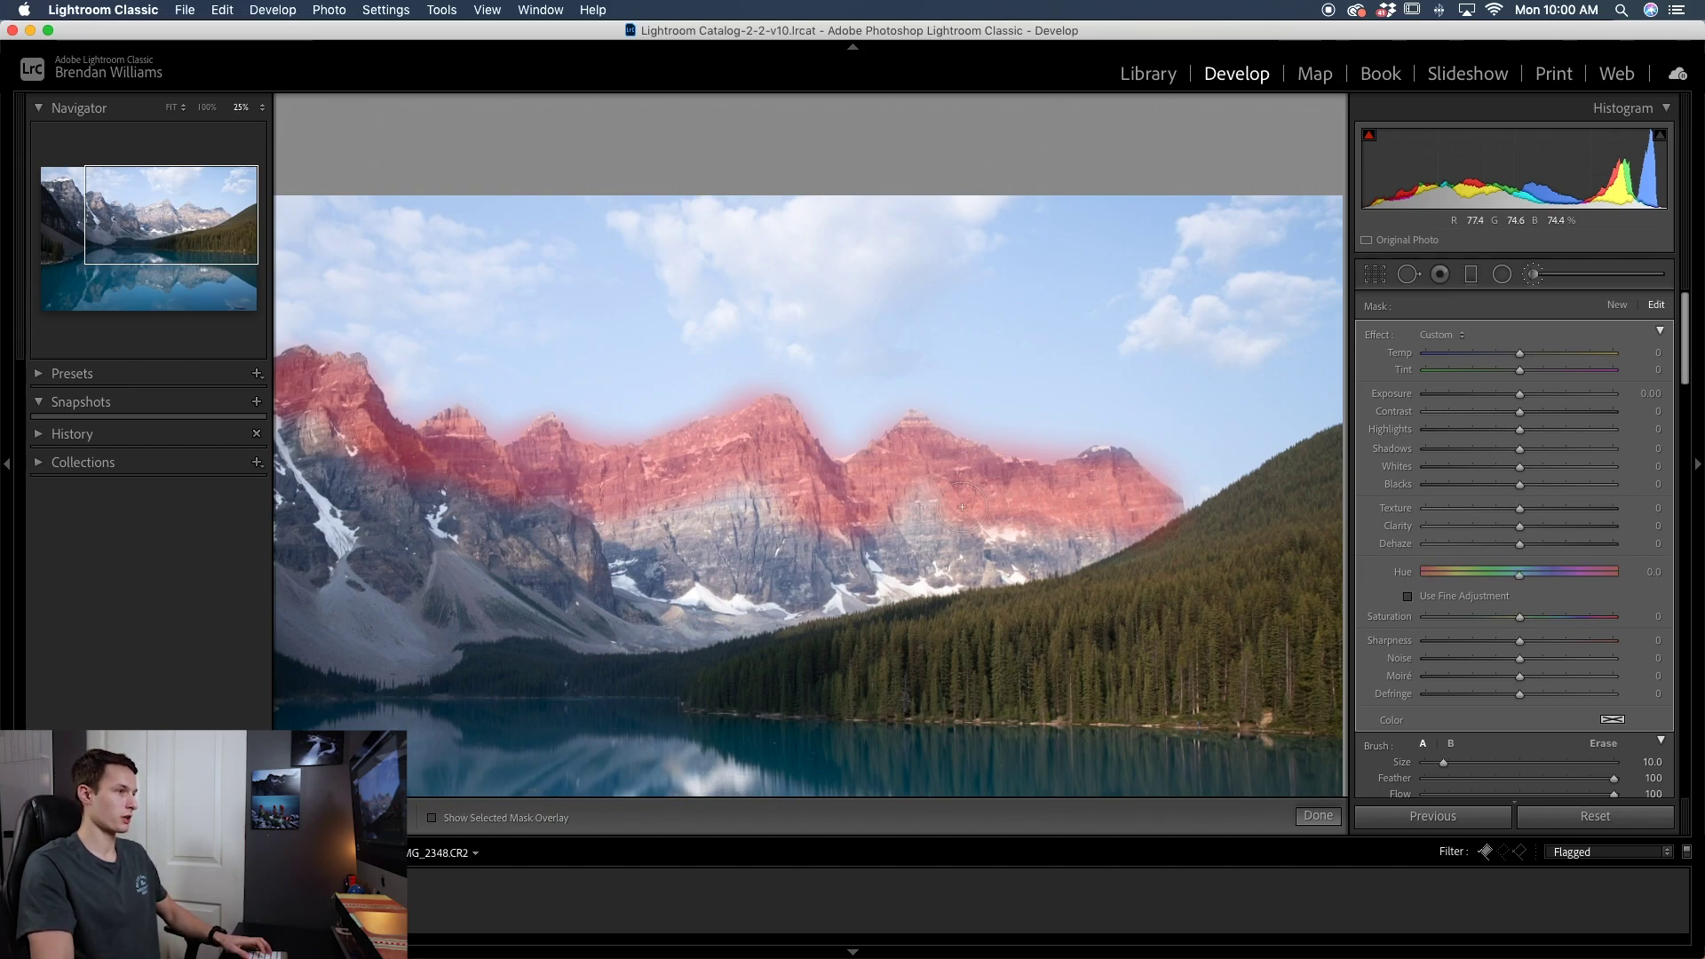
{"action": "key", "text": "o"}
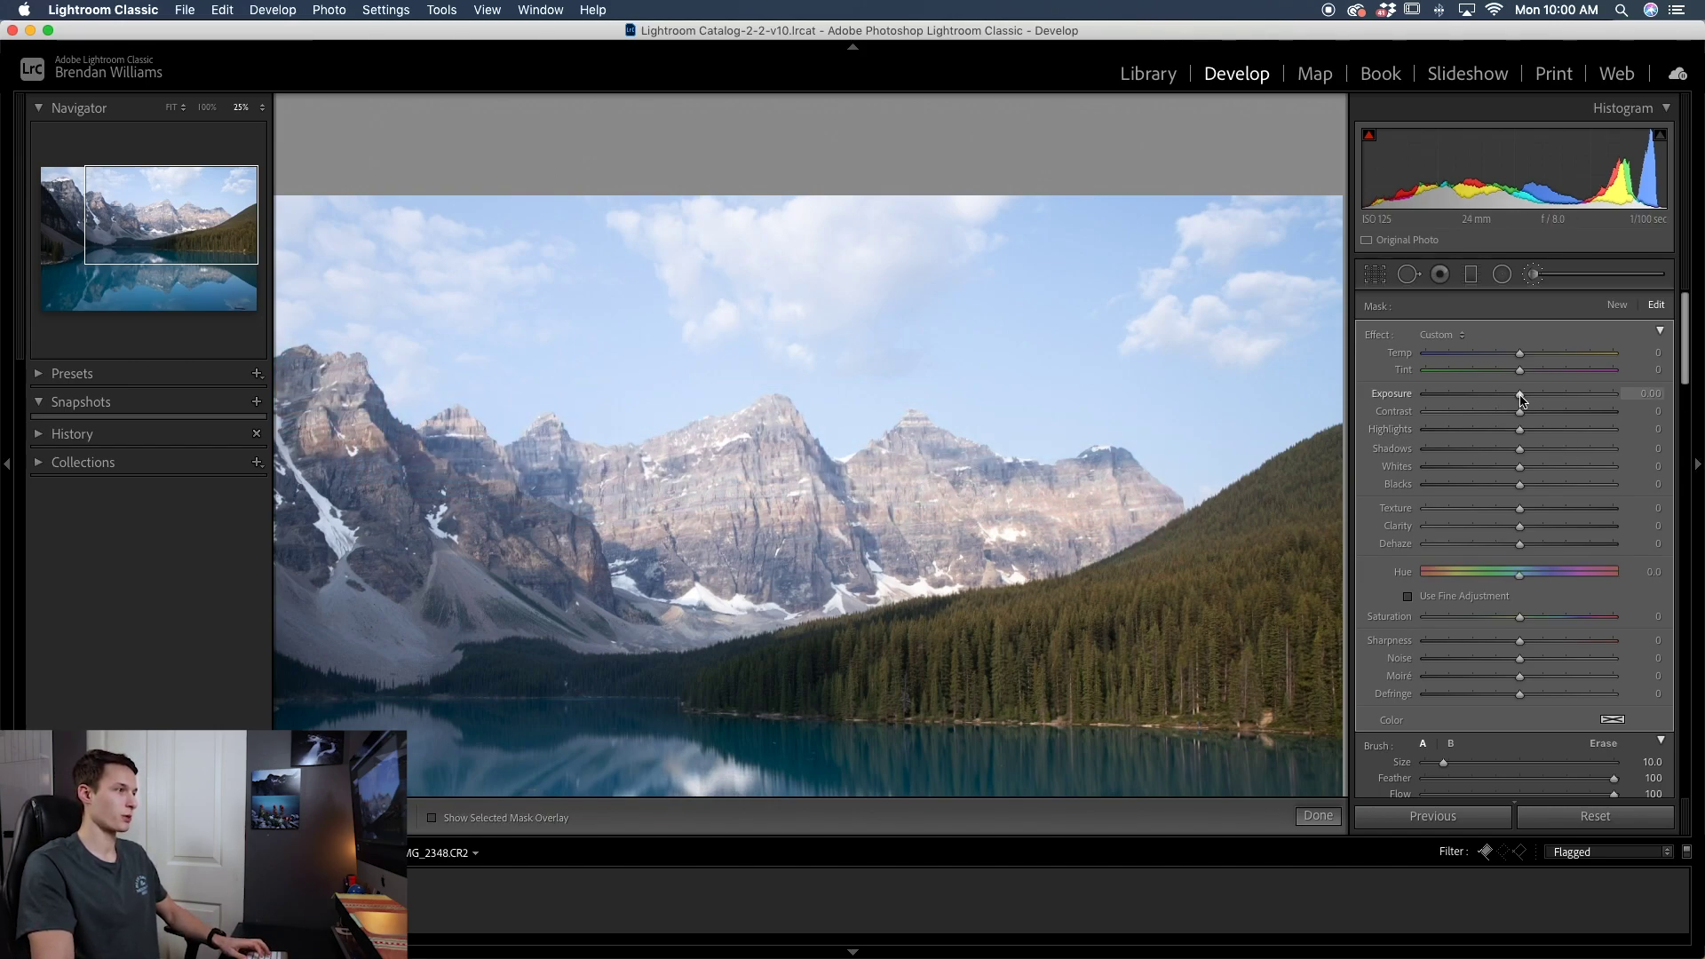
{"action": "left_click_drag", "start_coordinate": [1522, 400], "coordinate": [1485, 400]}
{"action": "scroll", "coordinate": [442, 396], "scroll_direction": "left", "scroll_amount": 10}
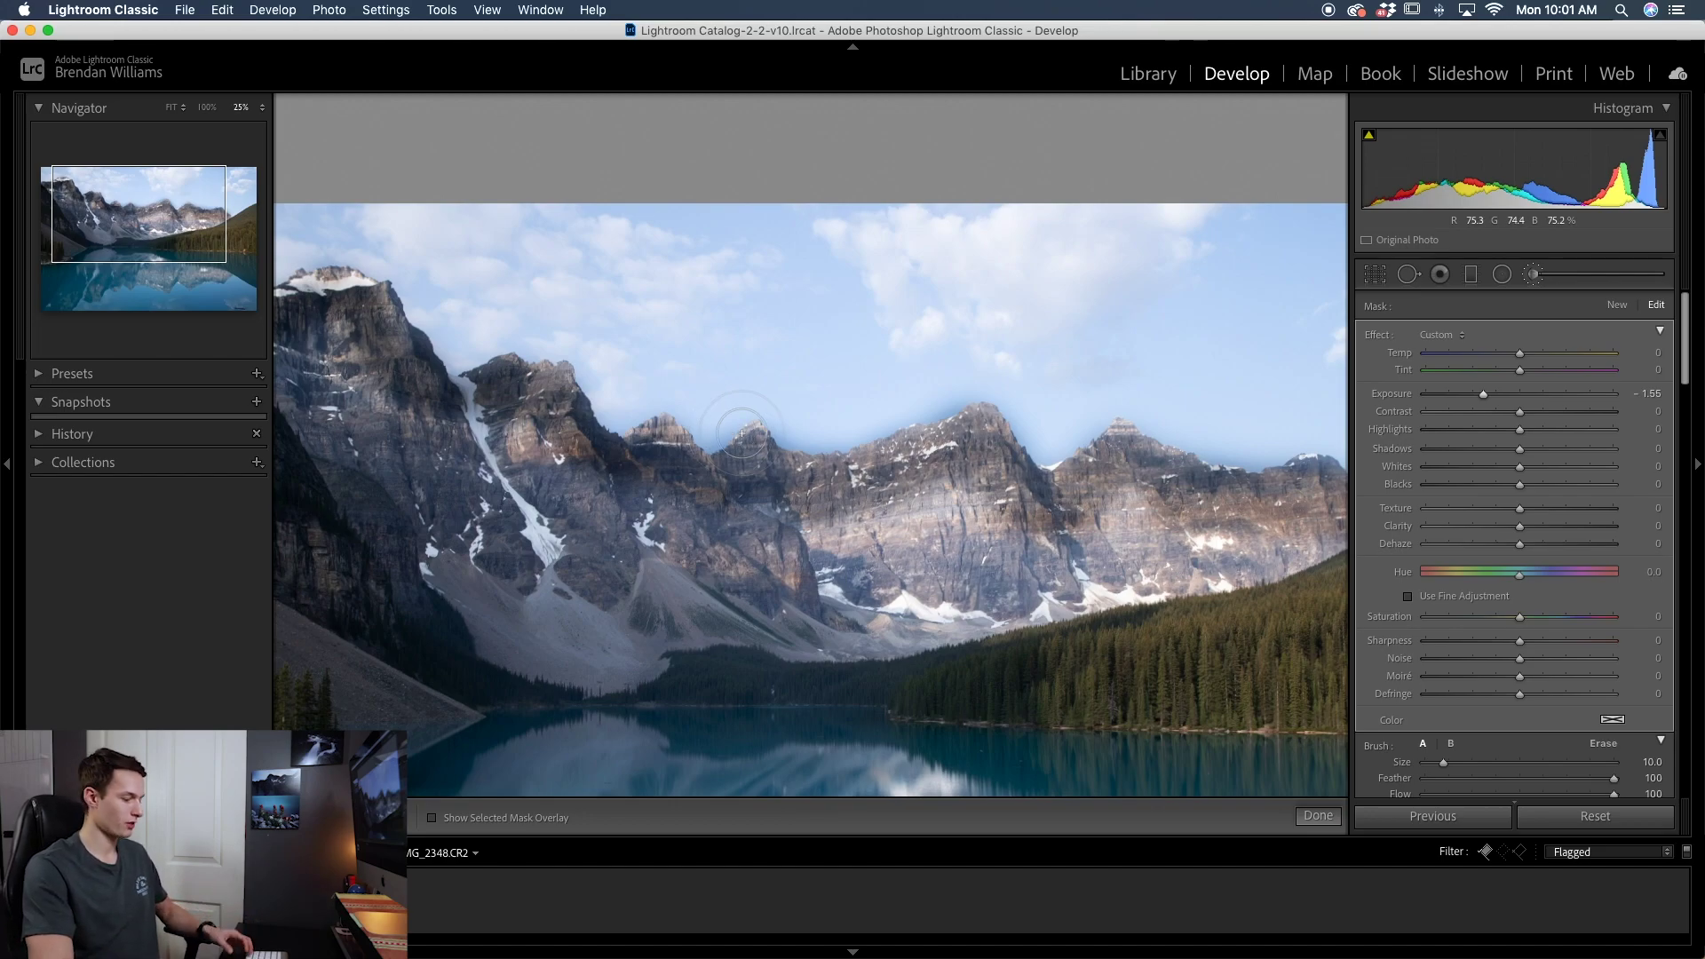
At 33% zoom, erase the mask's spill above the ridgeline, then zoom back out
{"action": "key", "text": "super+equal"}
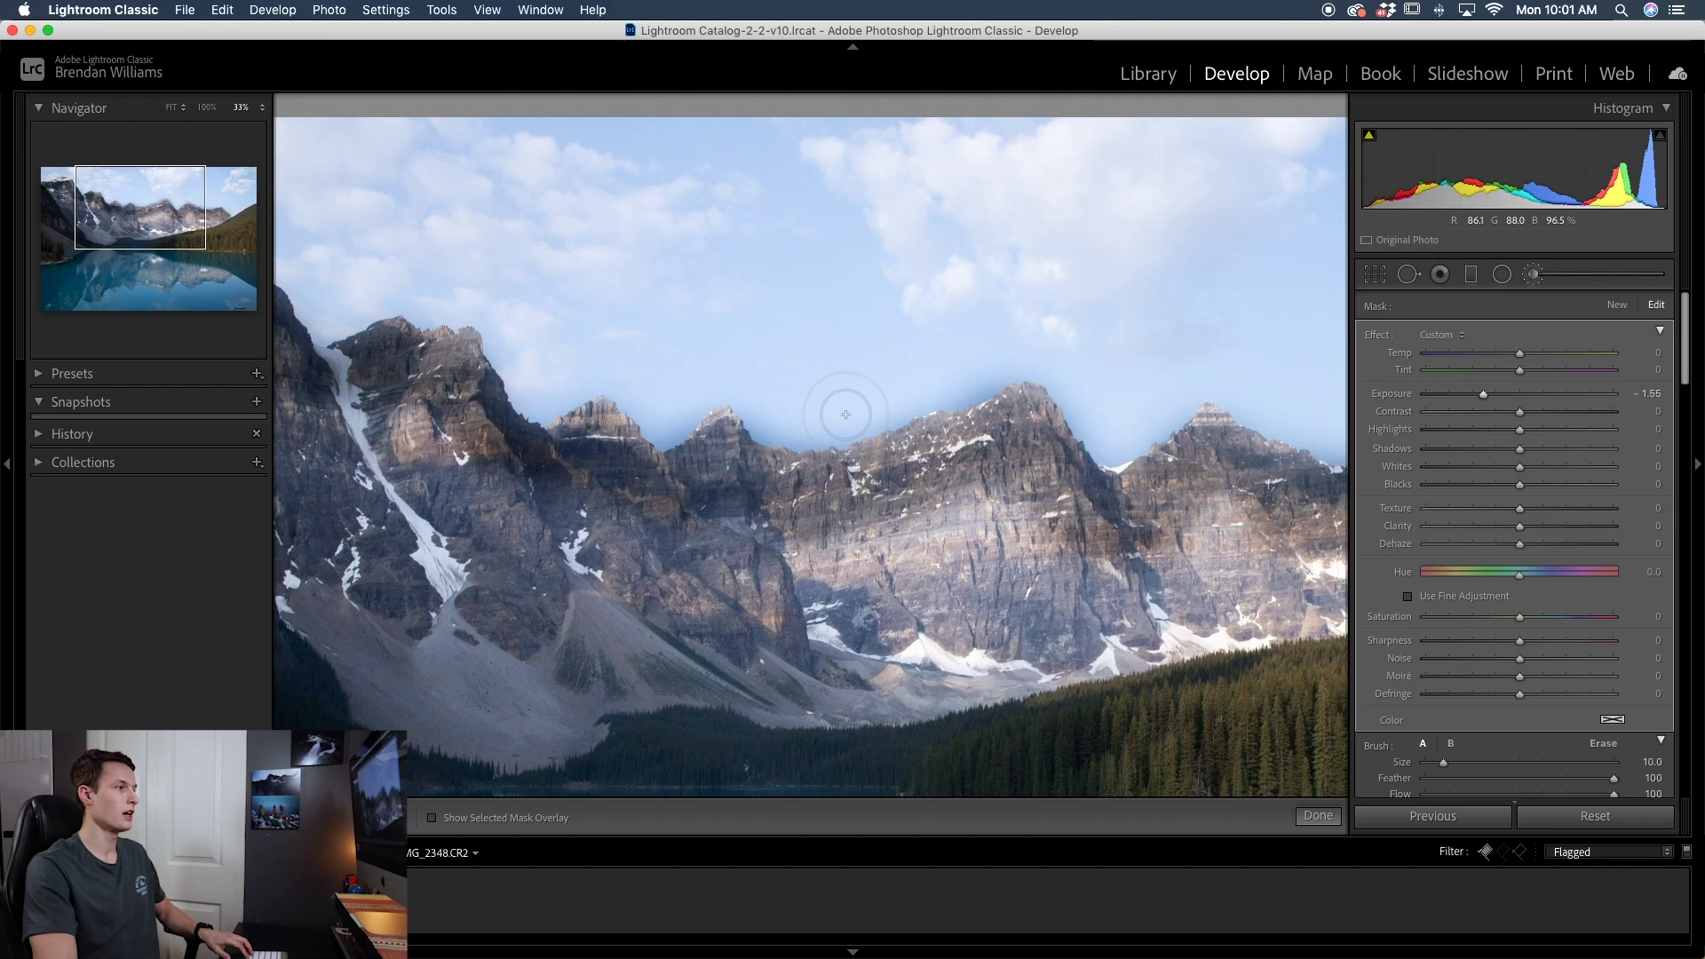
{"action": "scroll", "coordinate": [807, 407], "scroll_direction": "up", "scroll_amount": 2}
{"action": "key", "text": "alt"}
{"action": "mouse_move", "coordinate": [804, 431]}
{"action": "left_mouse_down"}
{"action": "mouse_move", "coordinate": [973, 376]}
{"action": "mouse_move", "coordinate": [912, 393]}
{"action": "left_mouse_up"}
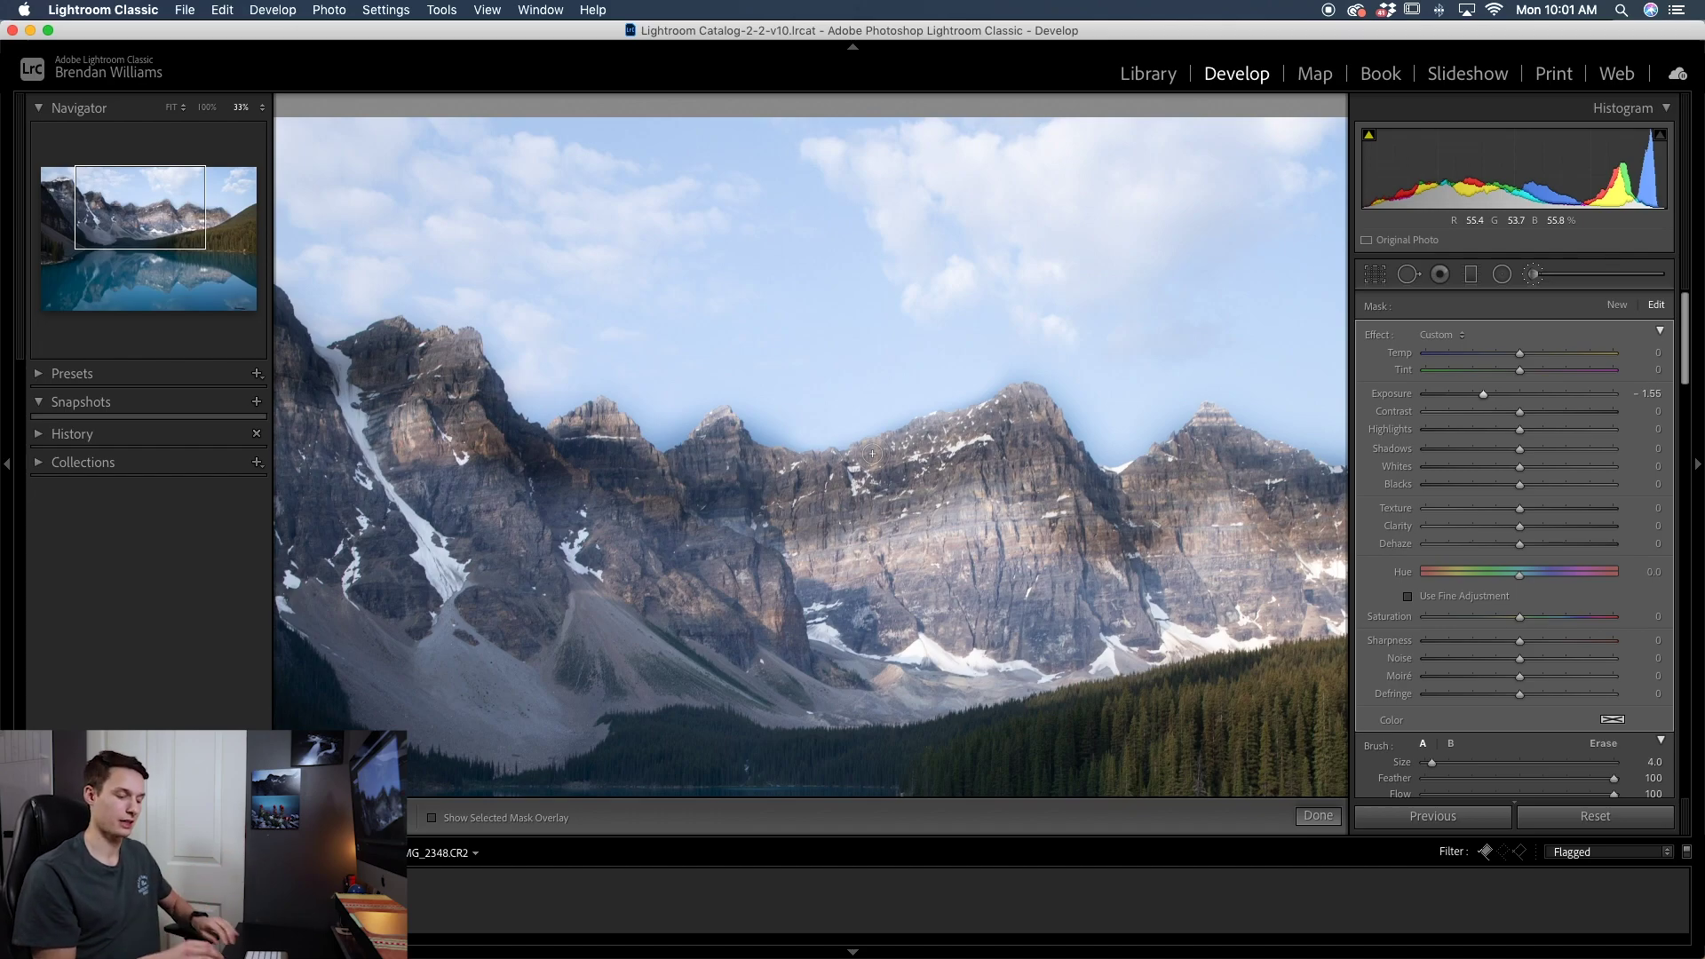
{"action": "key", "text": "super+minus"}
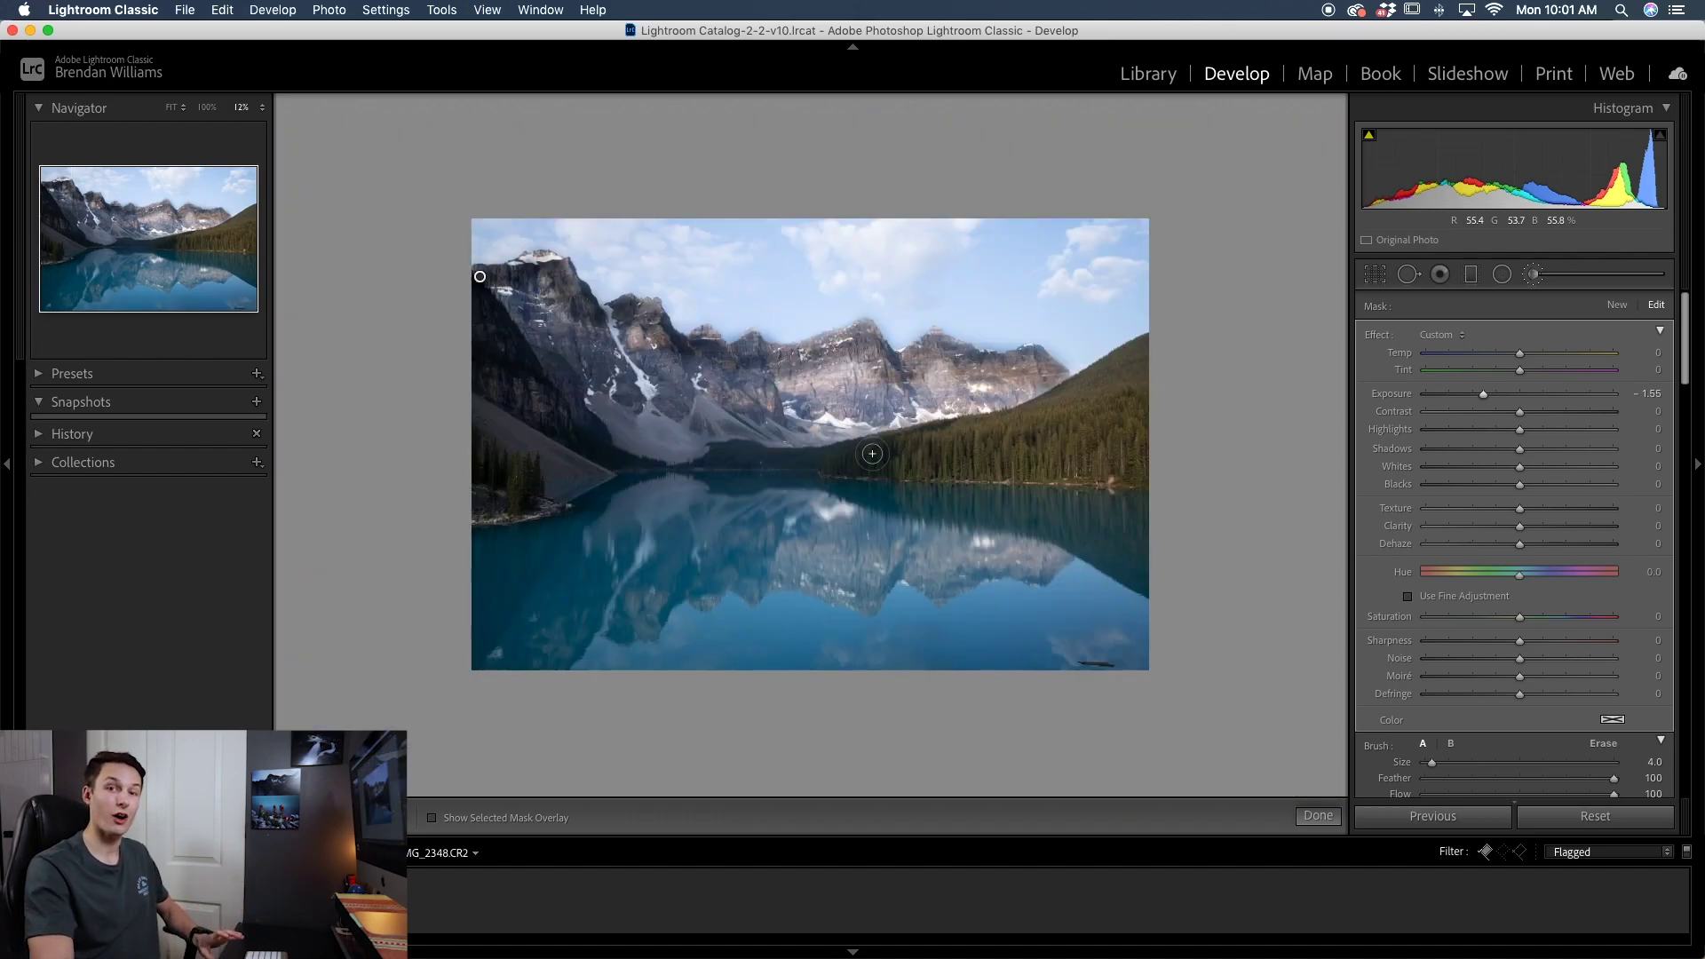
Delete the first brush adjustment from the mountains
{"action": "key", "text": "space"}
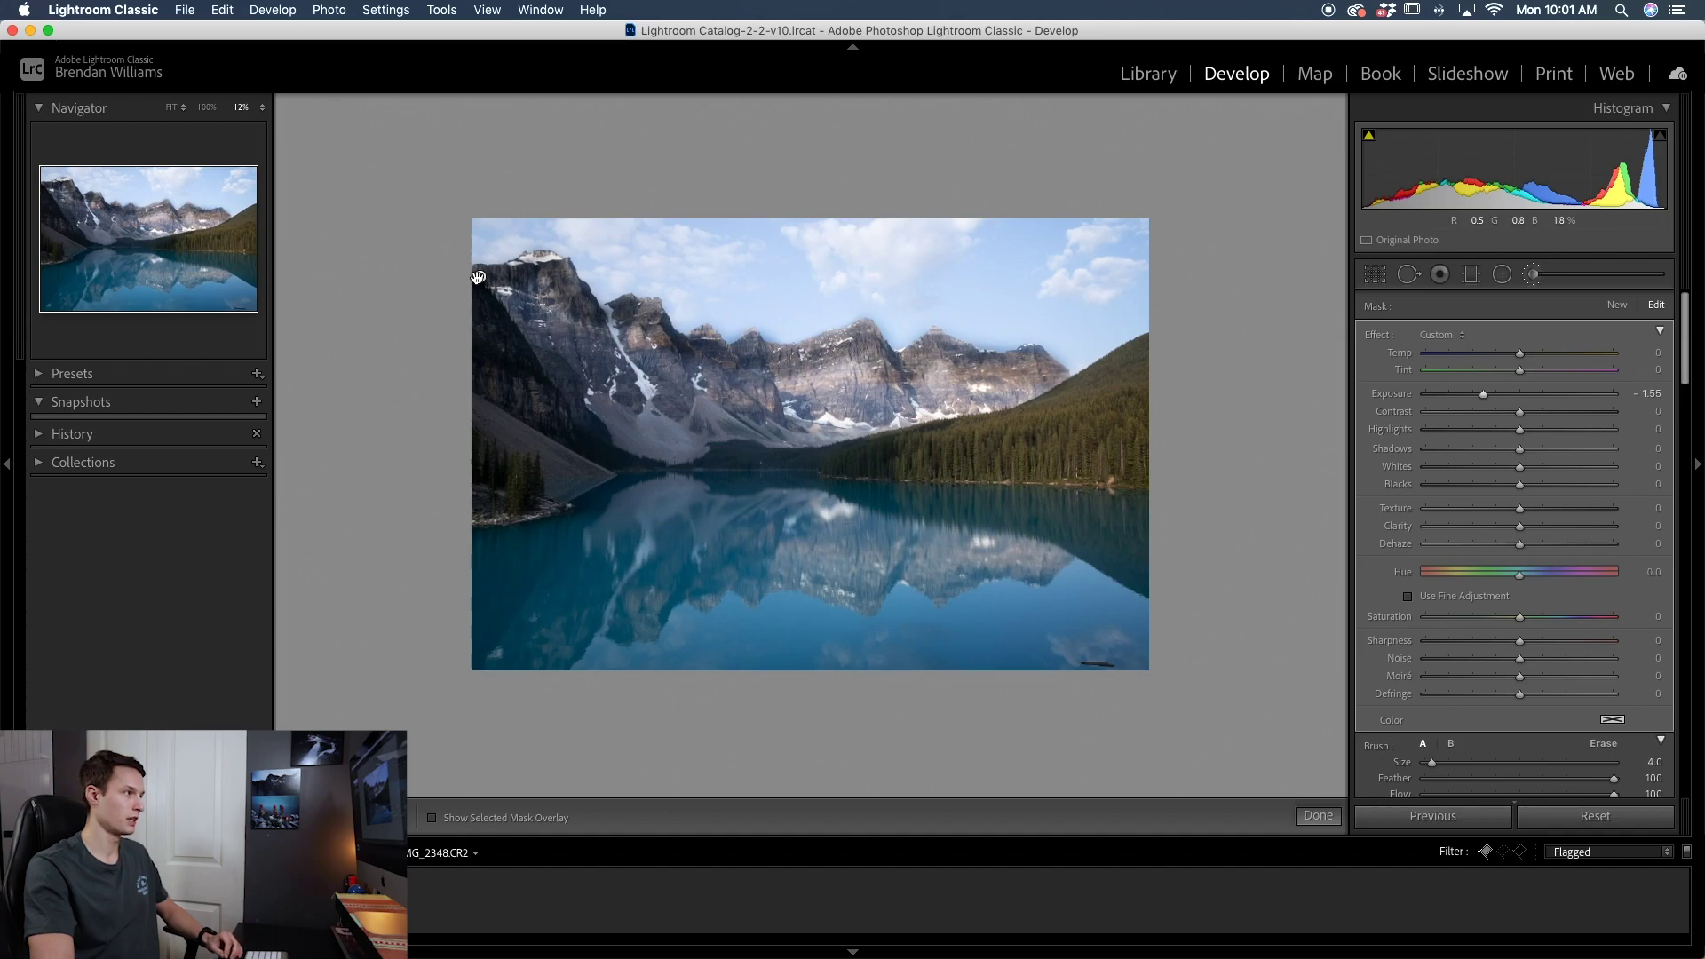
{"action": "key", "text": "Delete"}
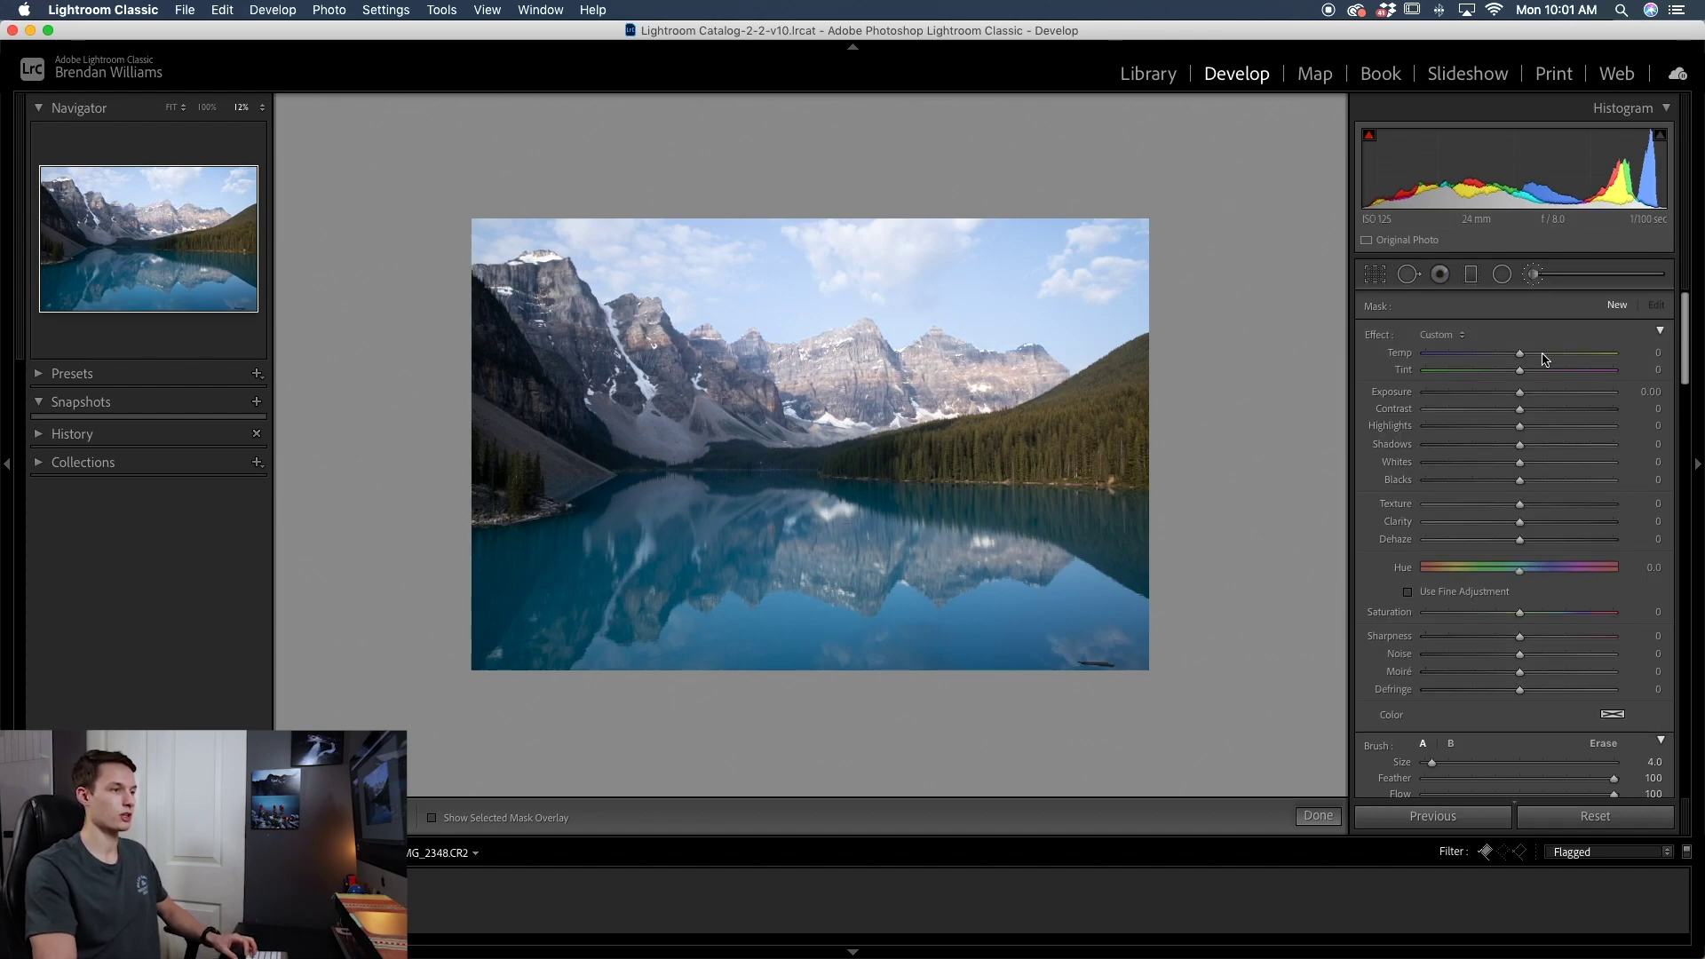
{"action": "scroll", "coordinate": [1544, 359], "scroll_direction": "down", "scroll_amount": 4}
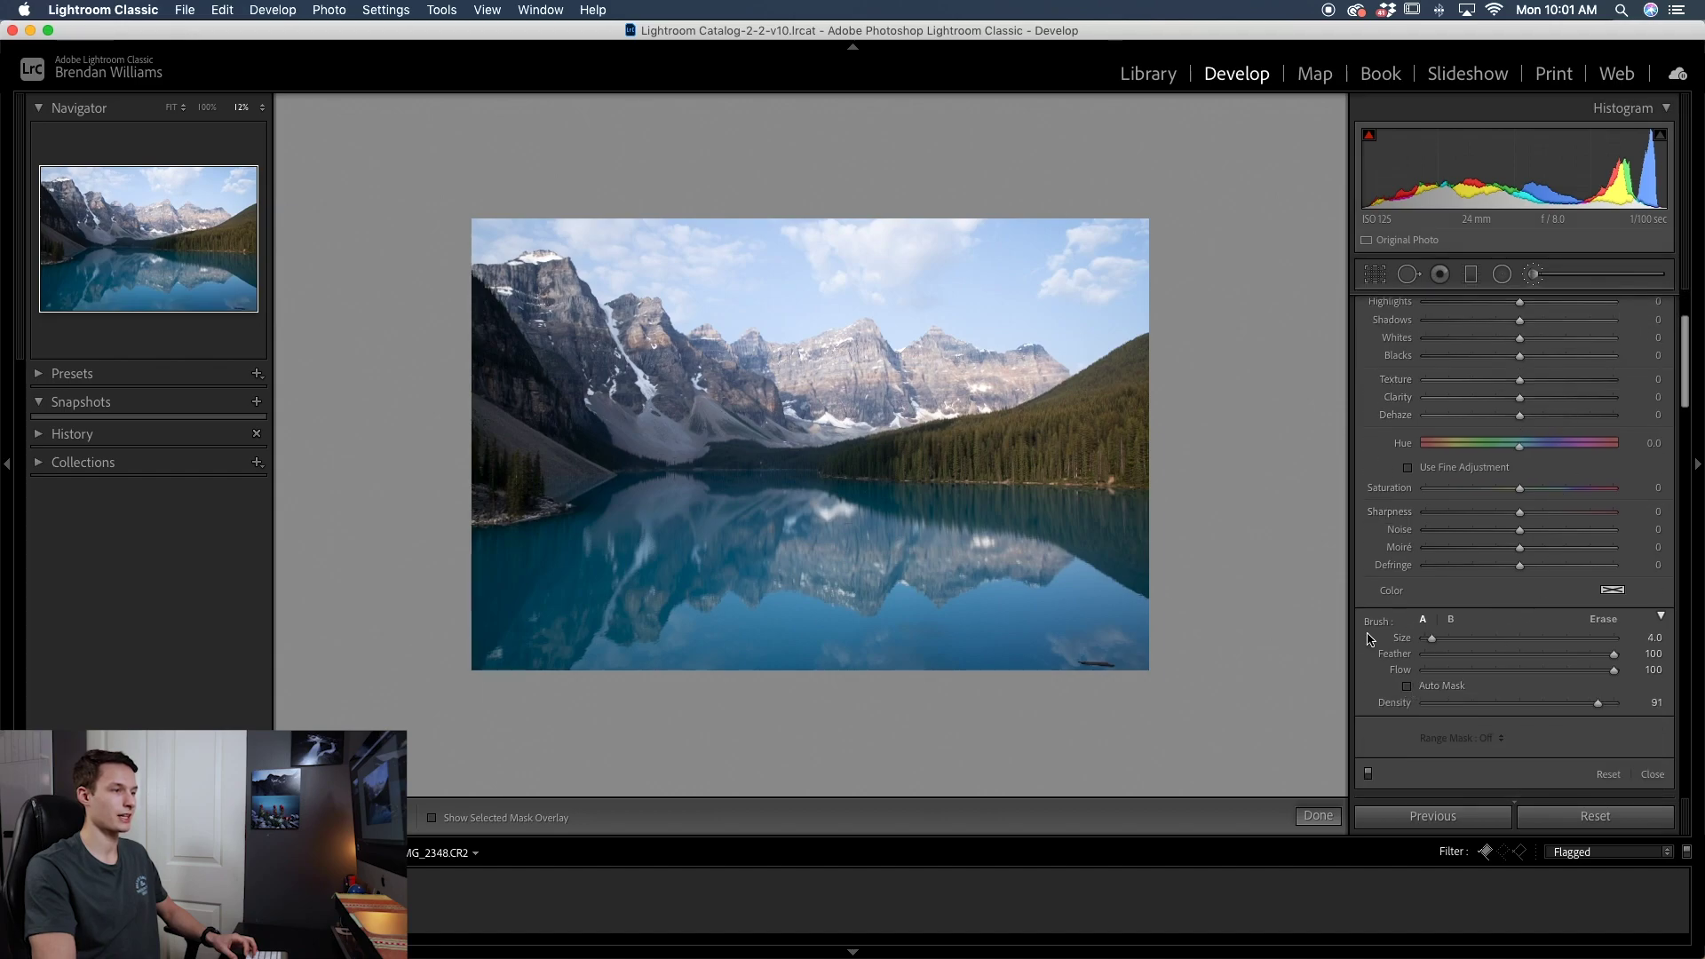
With Auto Mask on and brush size 11, paint over the upper-left cliff, cliff tops and small peak
{"action": "left_click", "coordinate": [1409, 689]}
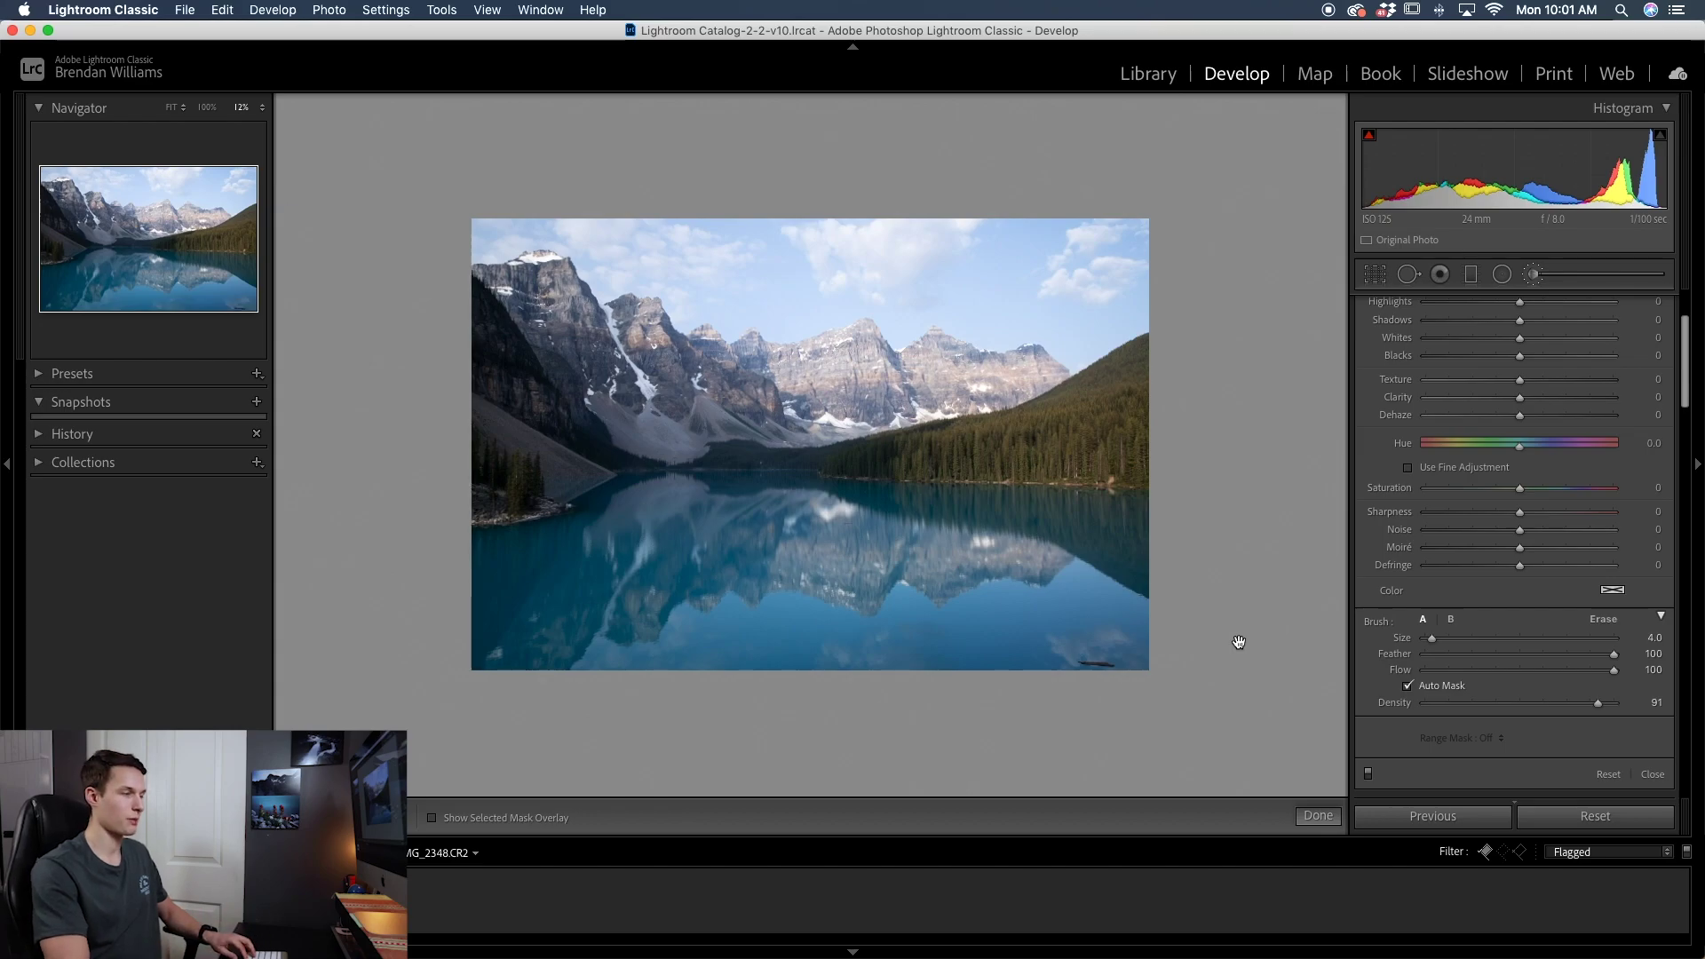
{"action": "key", "text": "super+equal"}
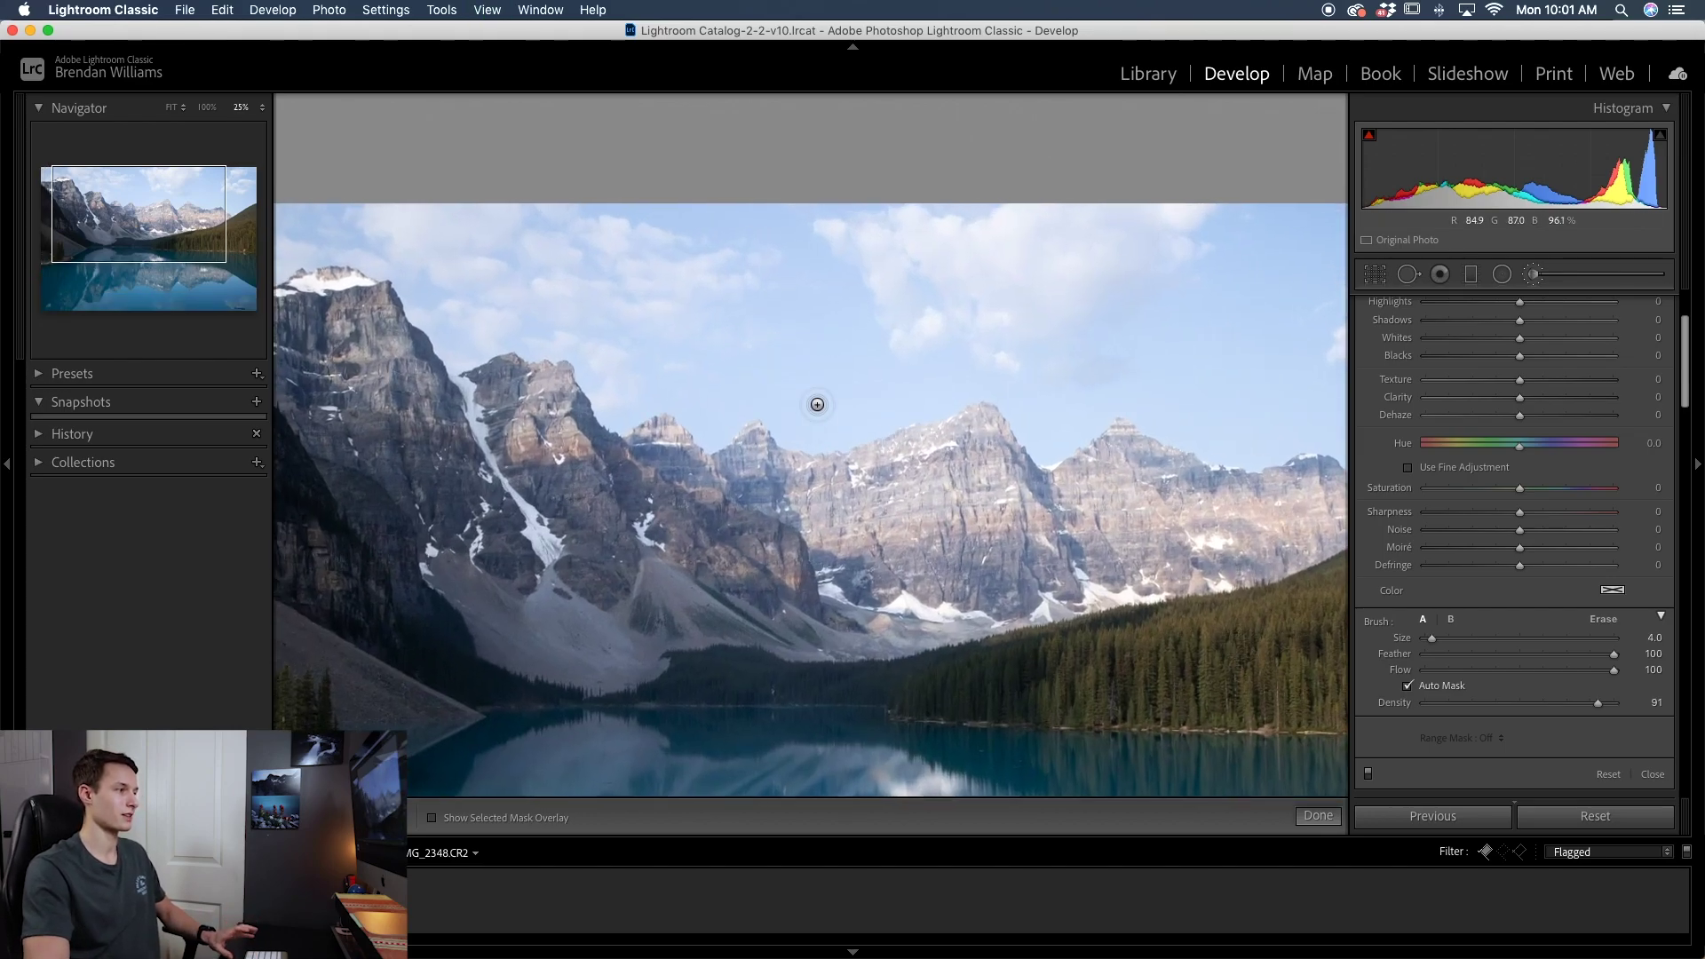
{"action": "key", "text": "bracketleft"}
{"action": "key", "text": "bracketleft"}
{"action": "key", "text": "bracketleft"}
{"action": "key", "text": "bracketleft"}
{"action": "key", "text": "bracketleft"}
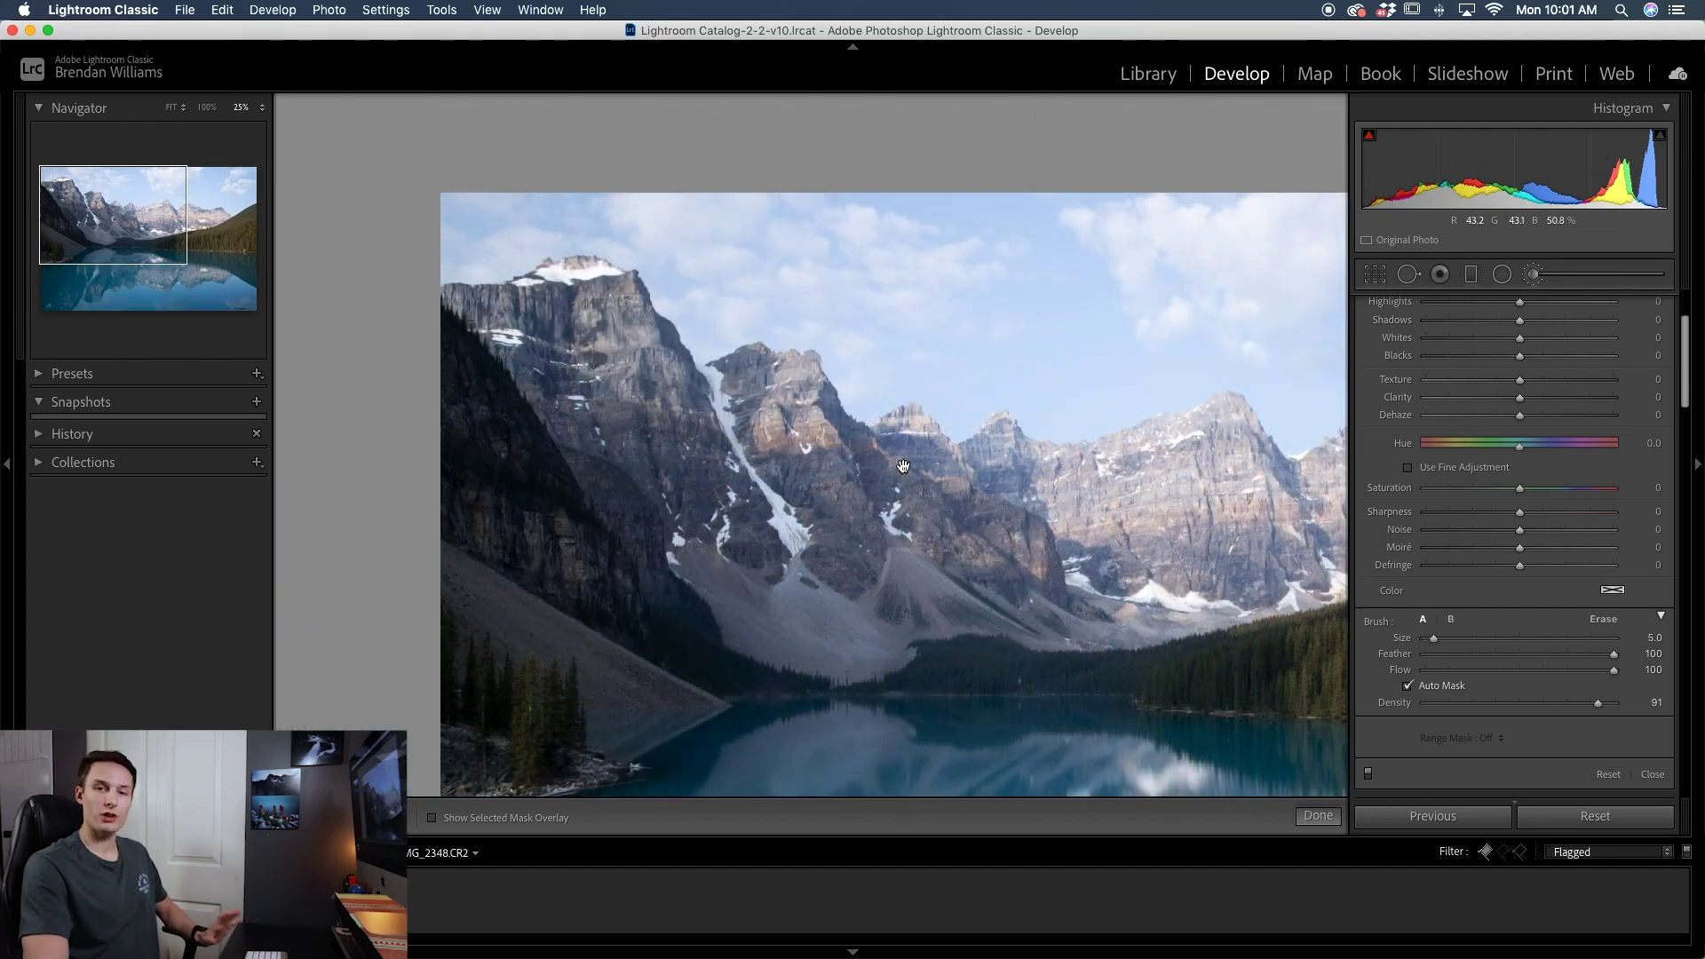
{"action": "key", "text": "bracketright"}
{"action": "key", "text": "bracketright"}
{"action": "key", "text": "bracketright"}
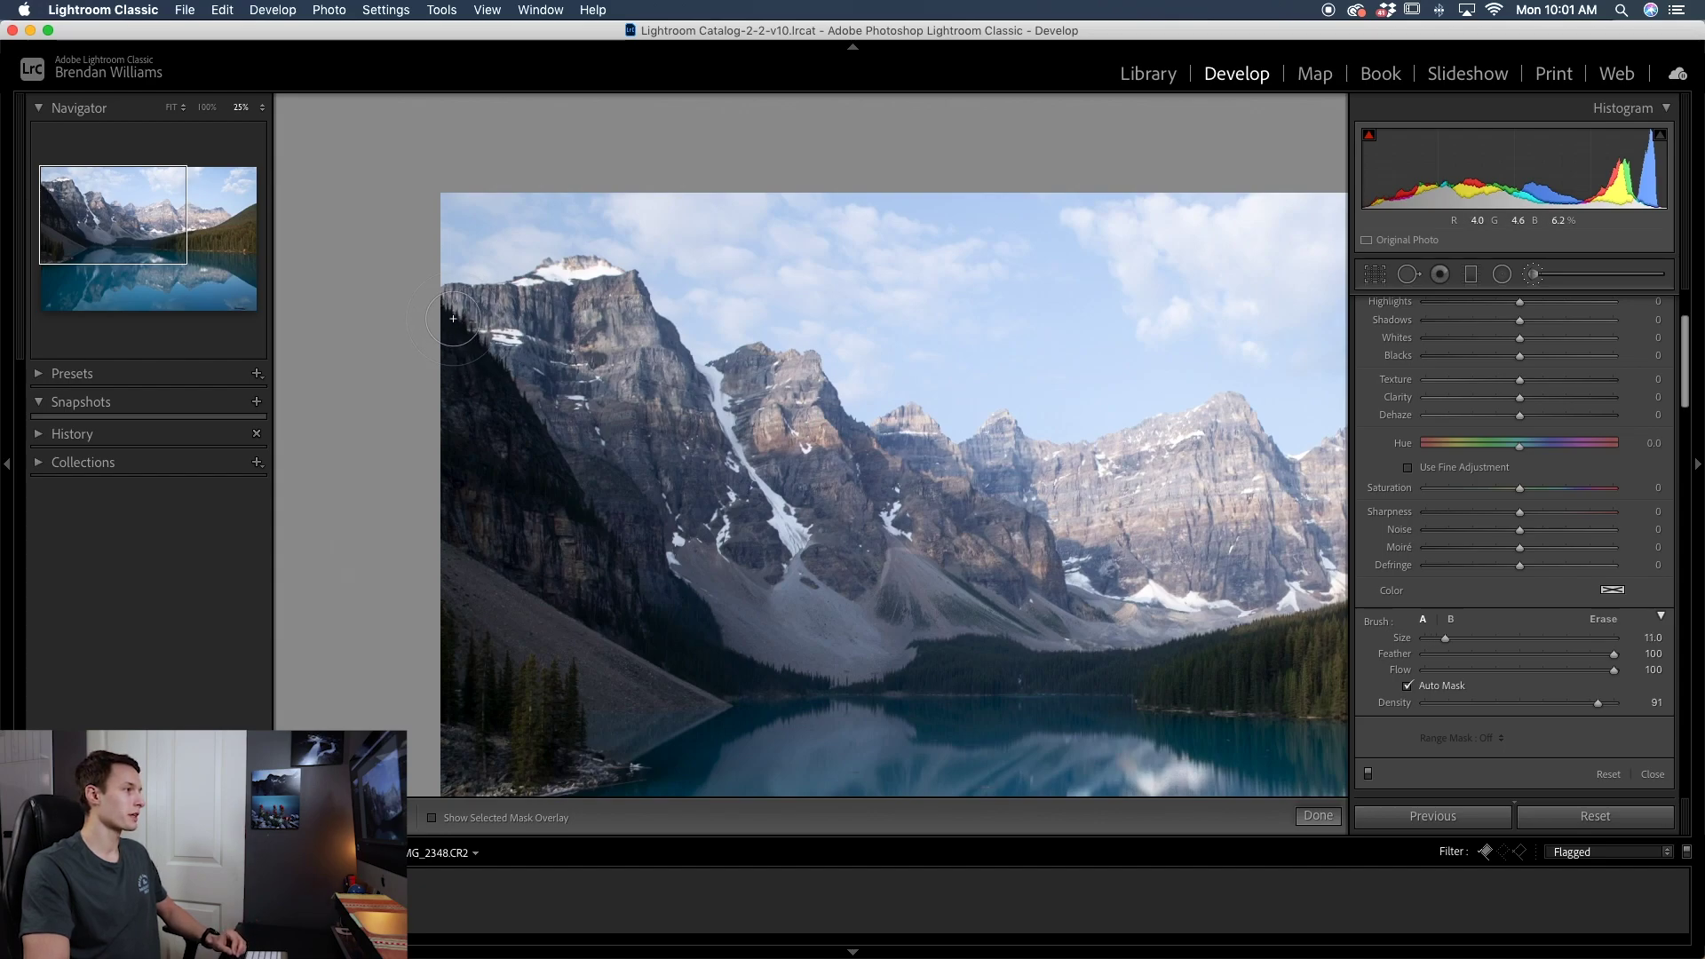
{"action": "left_click_drag", "start_coordinate": [453, 318], "coordinate": [560, 297]}
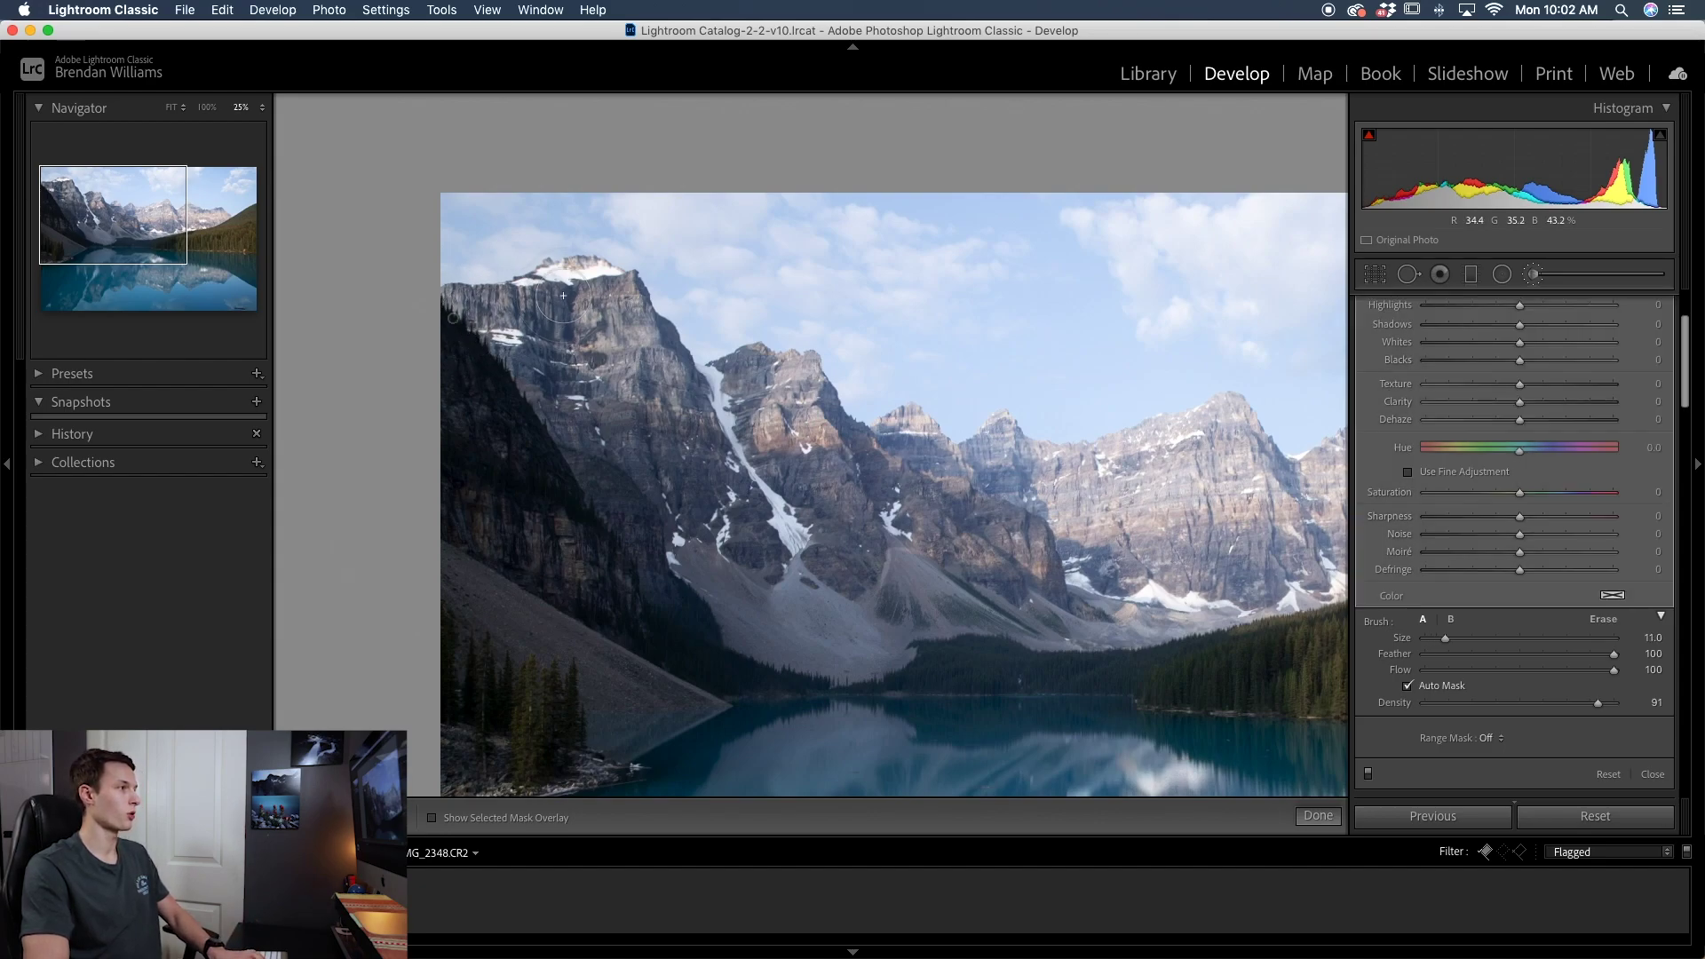
{"action": "key", "text": "o"}
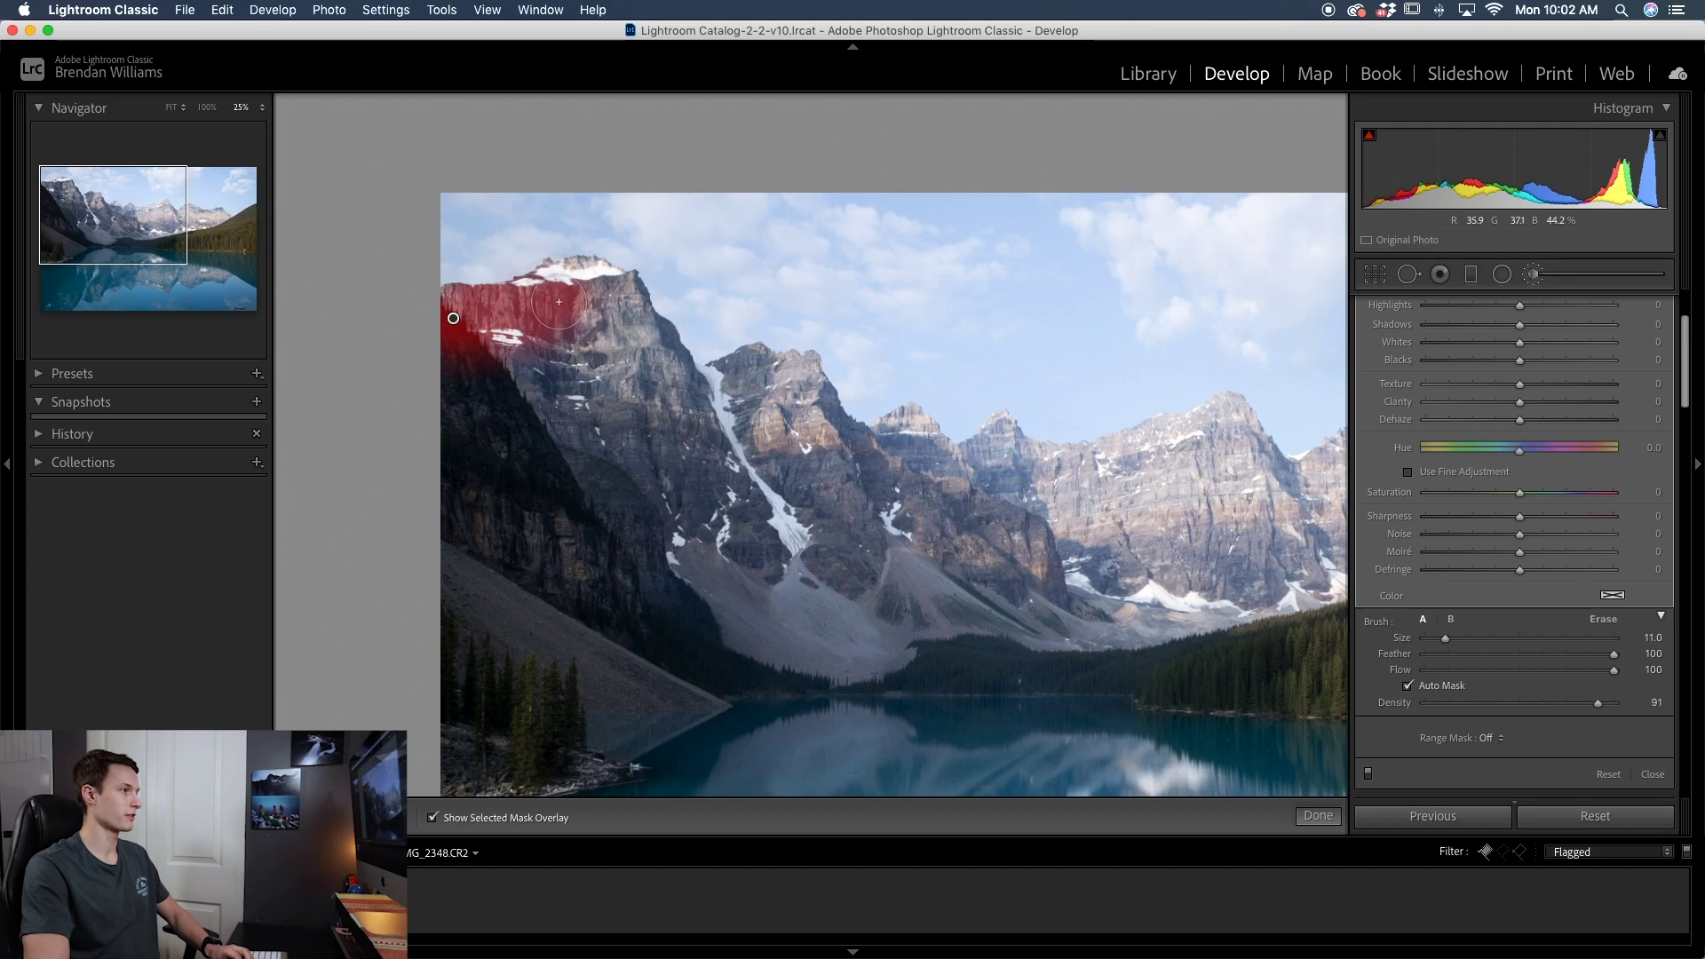
{"action": "mouse_move", "coordinate": [559, 302]}
{"action": "left_mouse_down"}
{"action": "mouse_move", "coordinate": [595, 294]}
{"action": "mouse_move", "coordinate": [693, 400]}
{"action": "mouse_move", "coordinate": [788, 382]}
{"action": "mouse_move", "coordinate": [757, 379]}
{"action": "mouse_move", "coordinate": [820, 444]}
{"action": "mouse_move", "coordinate": [803, 418]}
{"action": "mouse_move", "coordinate": [870, 461]}
{"action": "mouse_move", "coordinate": [907, 431]}
{"action": "mouse_move", "coordinate": [957, 475]}
{"action": "mouse_move", "coordinate": [995, 470]}
{"action": "mouse_move", "coordinate": [998, 442]}
{"action": "mouse_move", "coordinate": [1027, 479]}
{"action": "mouse_move", "coordinate": [1230, 422]}
{"action": "mouse_move", "coordinate": [1230, 436]}
{"action": "mouse_move", "coordinate": [980, 479]}
{"action": "left_mouse_up"}
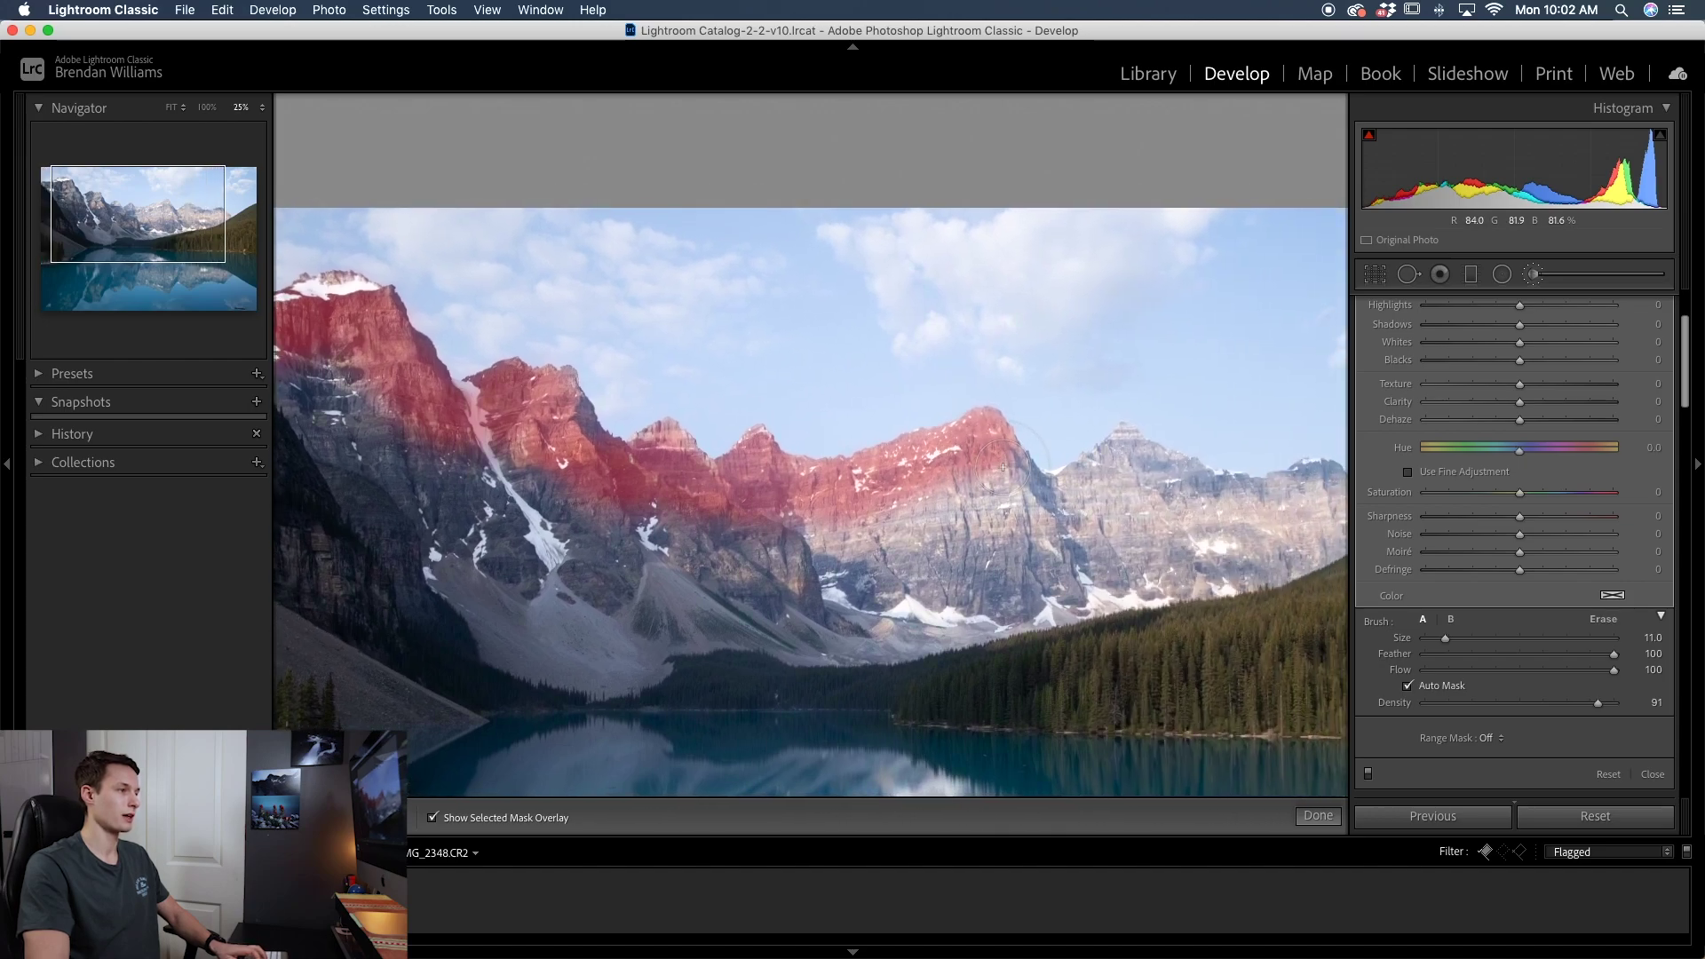
{"action": "mouse_move", "coordinate": [1124, 456]}
{"action": "left_mouse_down"}
{"action": "mouse_move", "coordinate": [1210, 477]}
{"action": "mouse_move", "coordinate": [965, 473]}
{"action": "mouse_move", "coordinate": [1038, 486]}
{"action": "mouse_move", "coordinate": [1059, 470]}
{"action": "mouse_move", "coordinate": [1108, 503]}
{"action": "mouse_move", "coordinate": [909, 541]}
{"action": "mouse_move", "coordinate": [960, 512]}
{"action": "mouse_move", "coordinate": [555, 549]}
{"action": "mouse_move", "coordinate": [506, 578]}
{"action": "mouse_move", "coordinate": [938, 549]}
{"action": "mouse_move", "coordinate": [536, 609]}
{"action": "mouse_move", "coordinate": [389, 579]}
{"action": "left_mouse_up"}
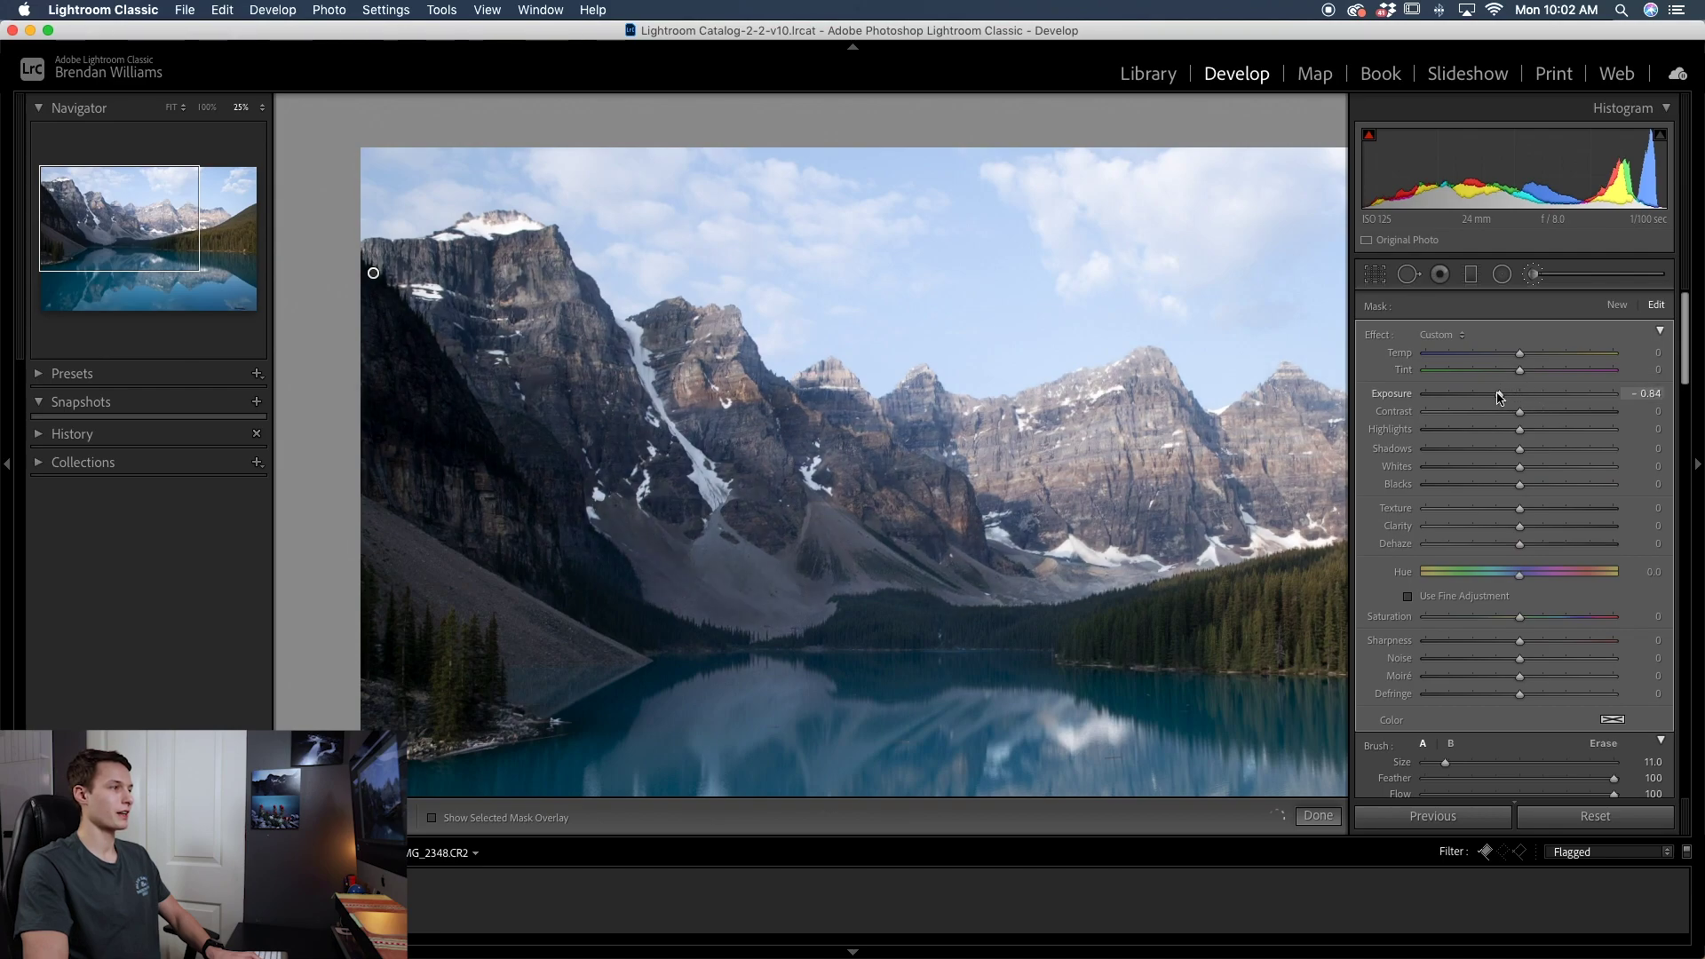
Set the mask to -1.50 exposure and brush the right peak and ridge at size 6
{"action": "left_click_drag", "start_coordinate": [1499, 397], "coordinate": [1484, 397]}
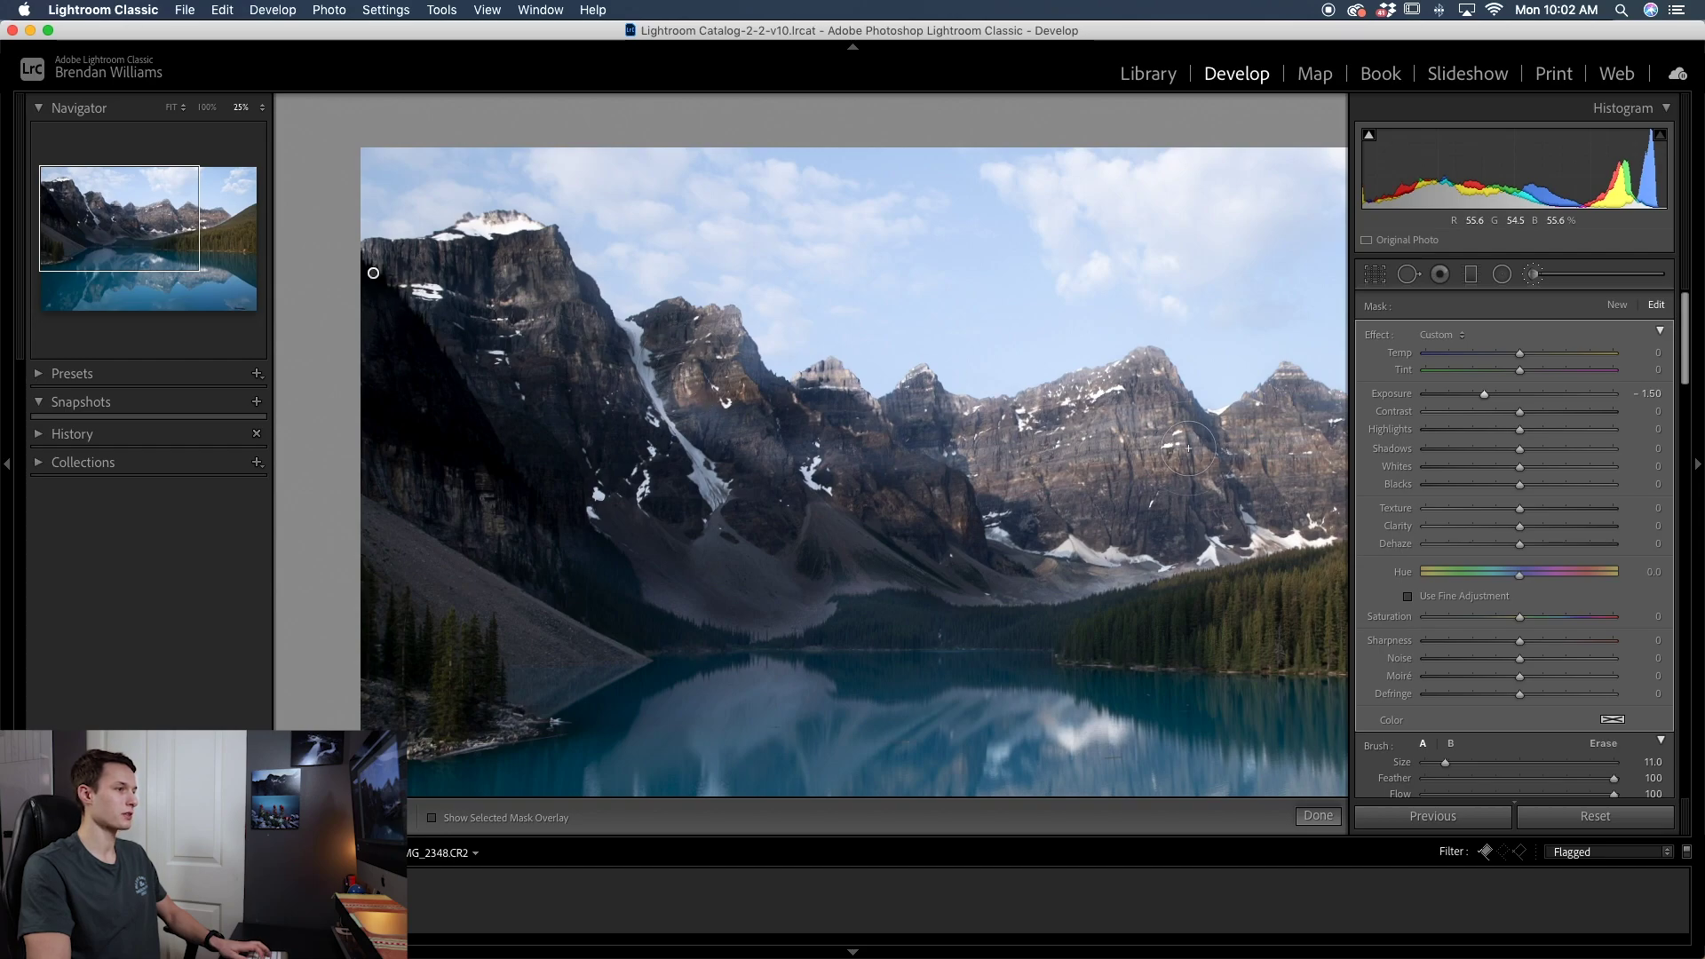
{"action": "left_click_drag", "start_coordinate": [1229, 425], "coordinate": [1215, 471]}
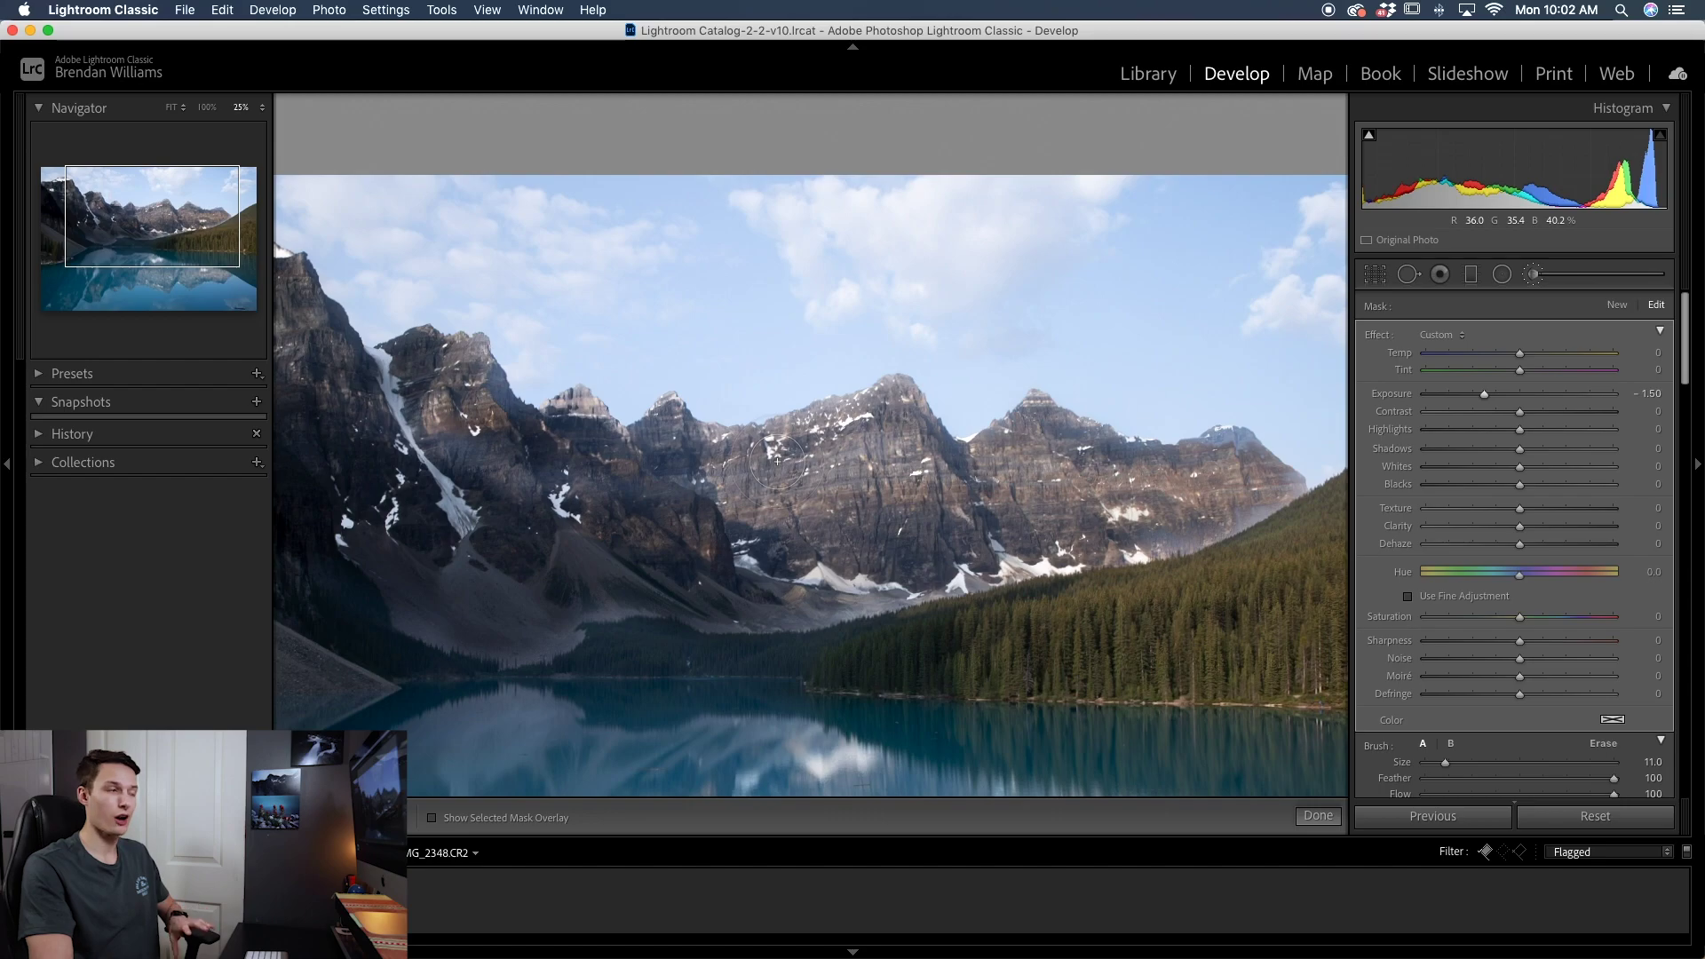
{"action": "key", "text": "bracketleft"}
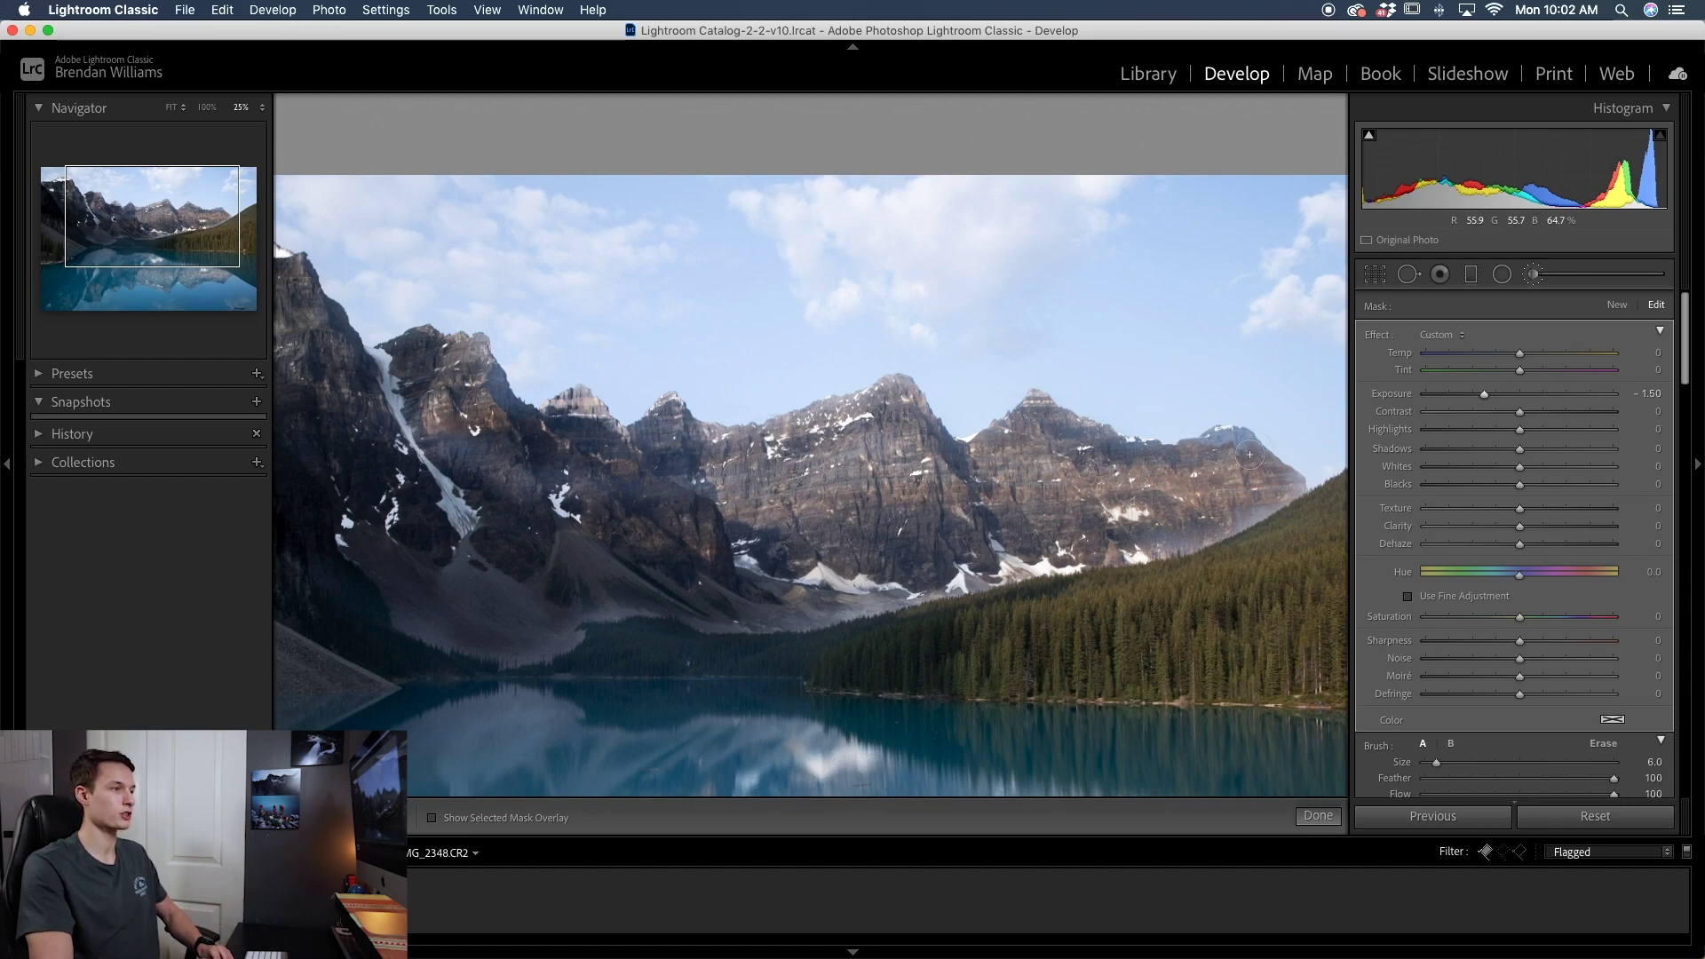
{"action": "left_click_drag", "start_coordinate": [1211, 452], "coordinate": [1232, 442]}
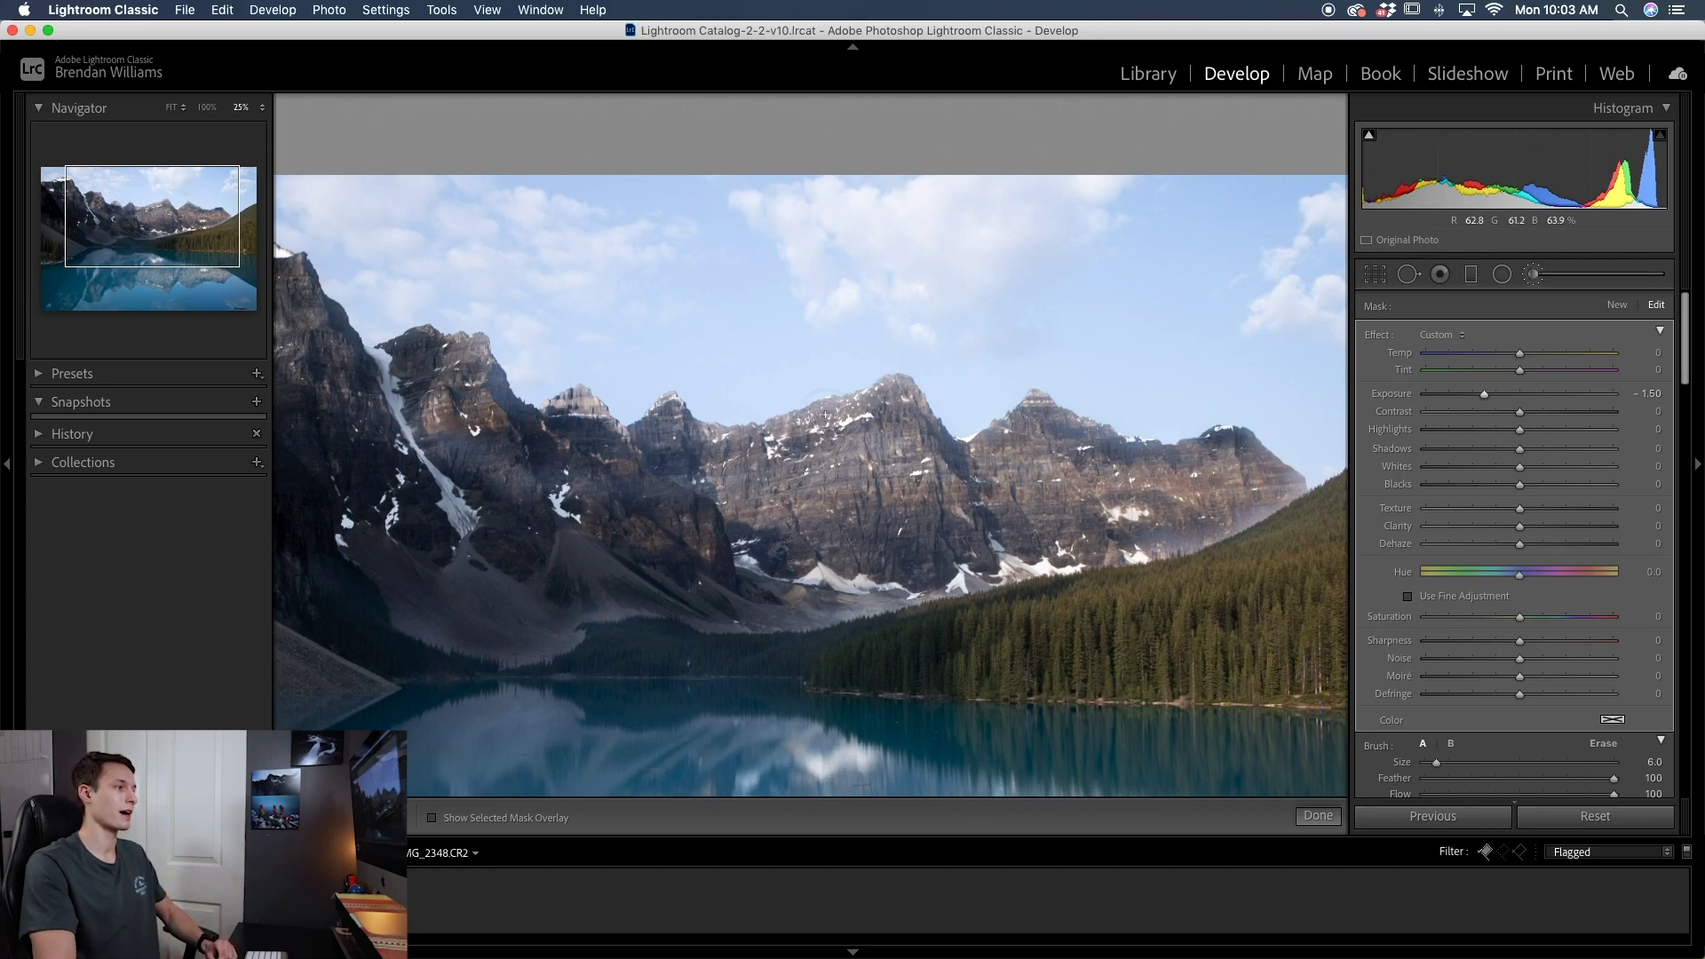
{"action": "mouse_move", "coordinate": [817, 413]}
{"action": "left_mouse_down"}
{"action": "mouse_move", "coordinate": [755, 444]}
{"action": "mouse_move", "coordinate": [543, 419]}
{"action": "mouse_move", "coordinate": [484, 382]}
{"action": "mouse_move", "coordinate": [449, 417]}
{"action": "mouse_move", "coordinate": [413, 420]}
{"action": "mouse_move", "coordinate": [463, 439]}
{"action": "left_mouse_up"}
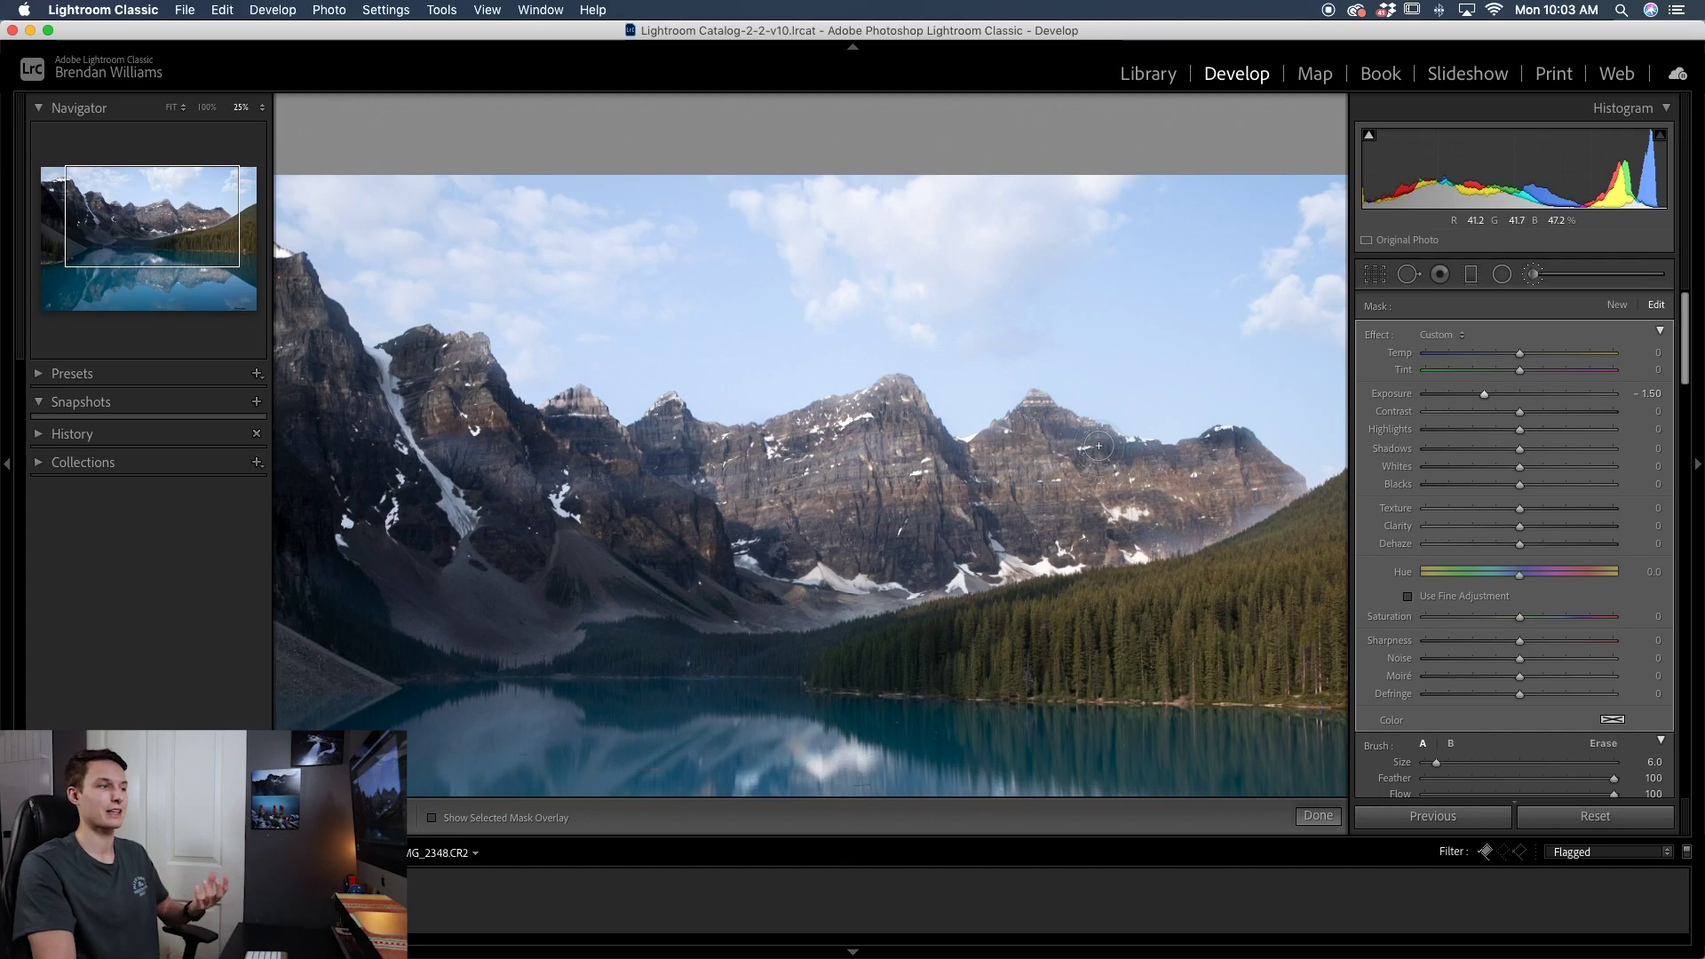
{"action": "left_click_drag", "start_coordinate": [1110, 449], "coordinate": [1191, 460]}
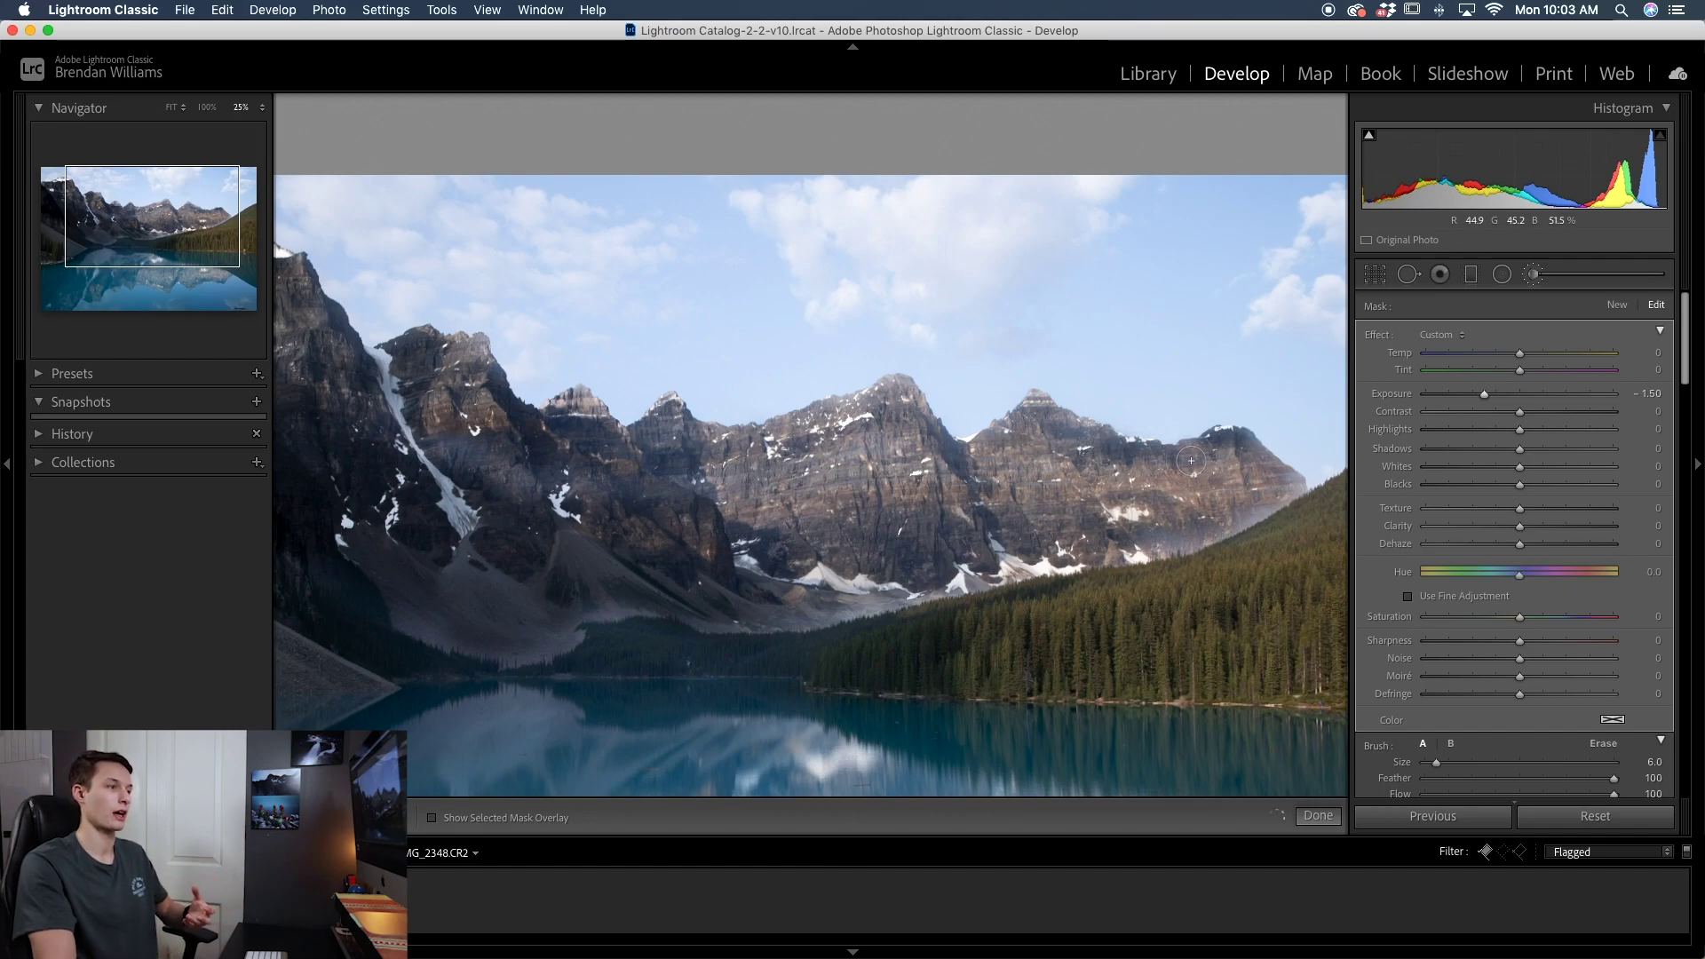
{"action": "key", "text": "bracketleft"}
{"action": "key", "text": "bracketleft"}
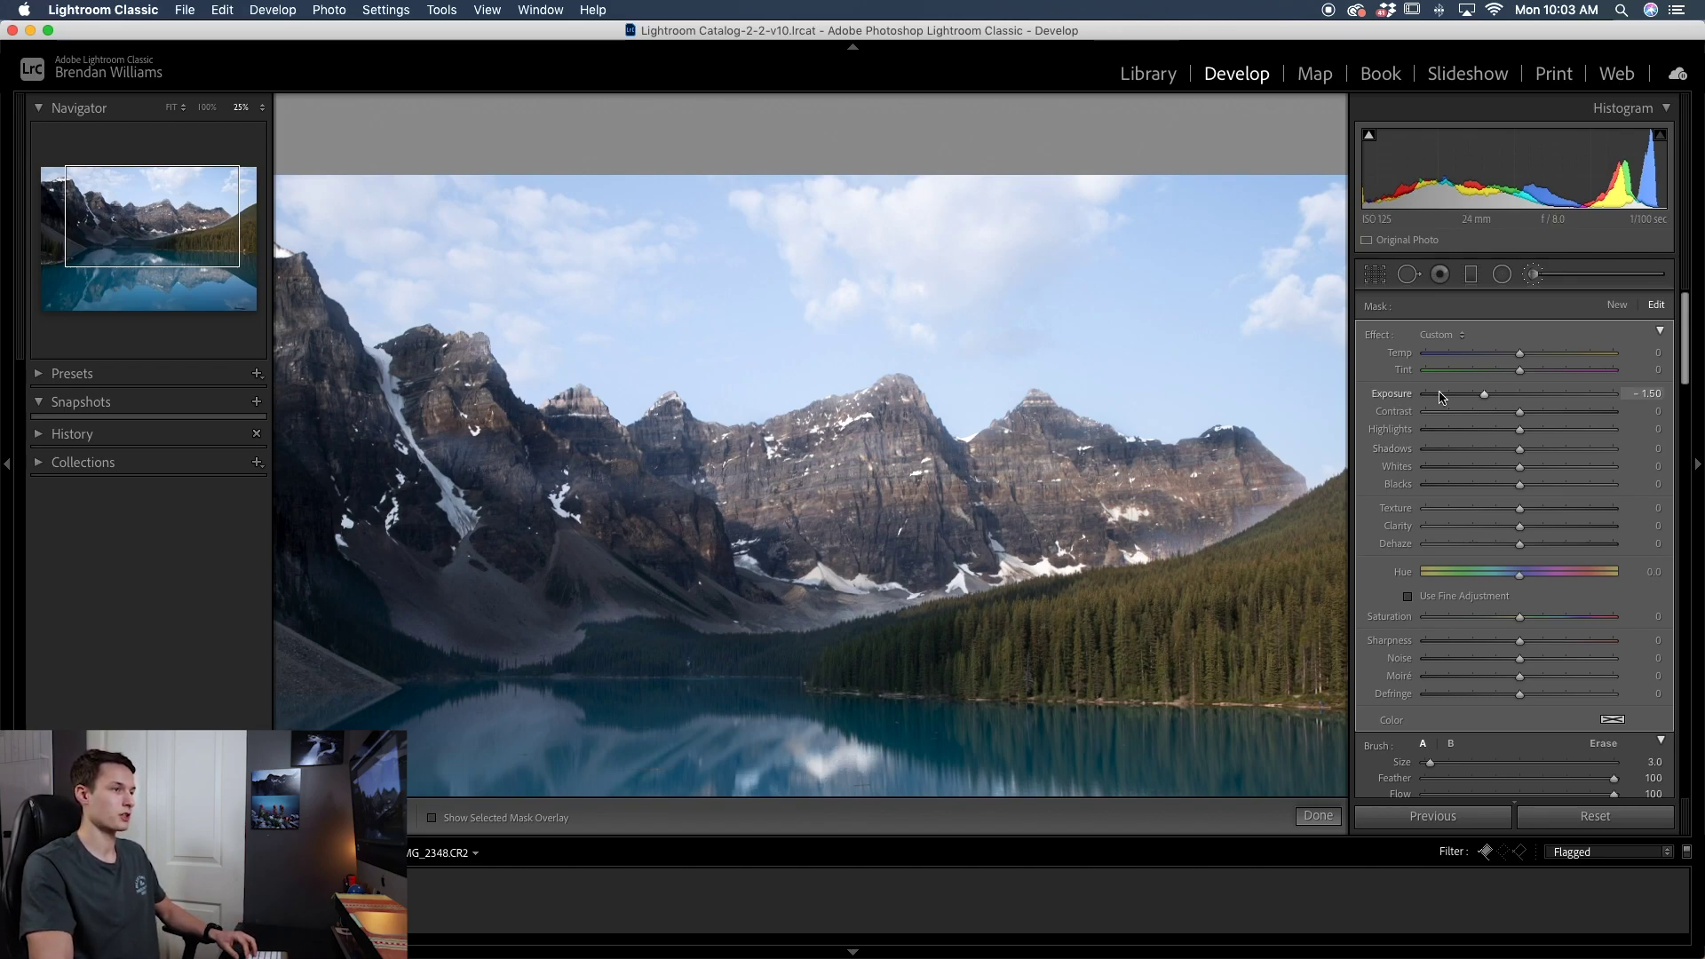
Reset exposure, then set a slight negative exposure and contrast 32 for the peaks
{"action": "double_click", "coordinate": [1398, 396]}
{"action": "left_click_drag", "start_coordinate": [1519, 397], "coordinate": [1546, 420]}
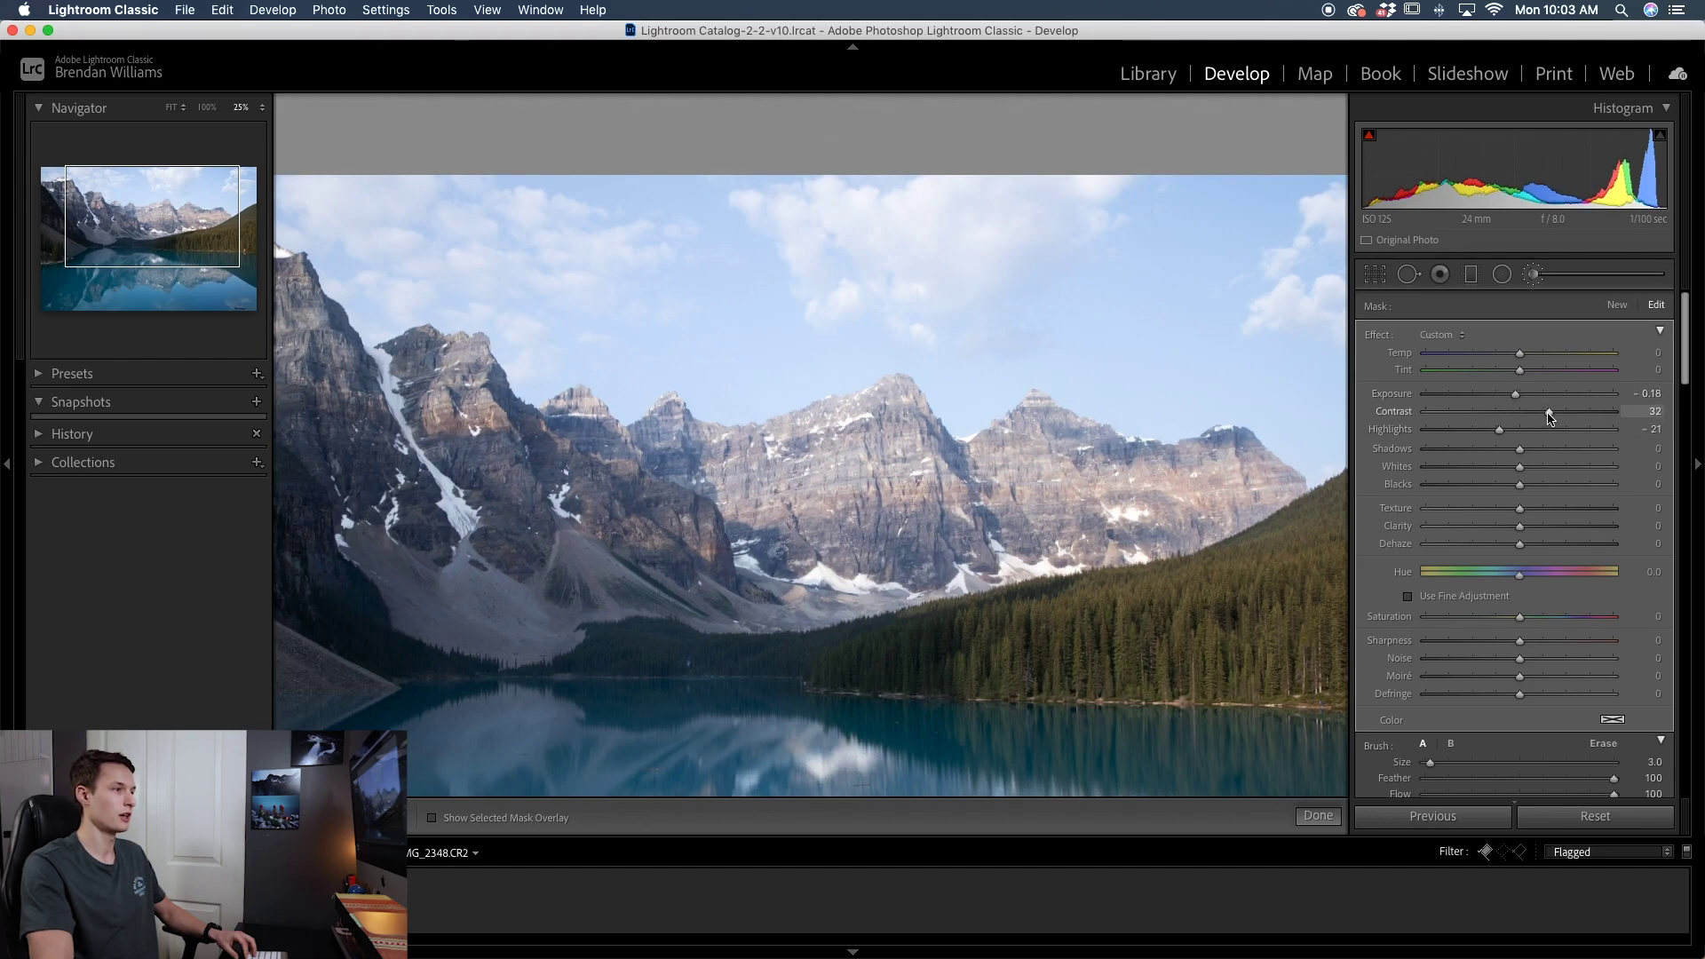
{"action": "left_click_drag", "start_coordinate": [1519, 353], "coordinate": [1537, 356]}
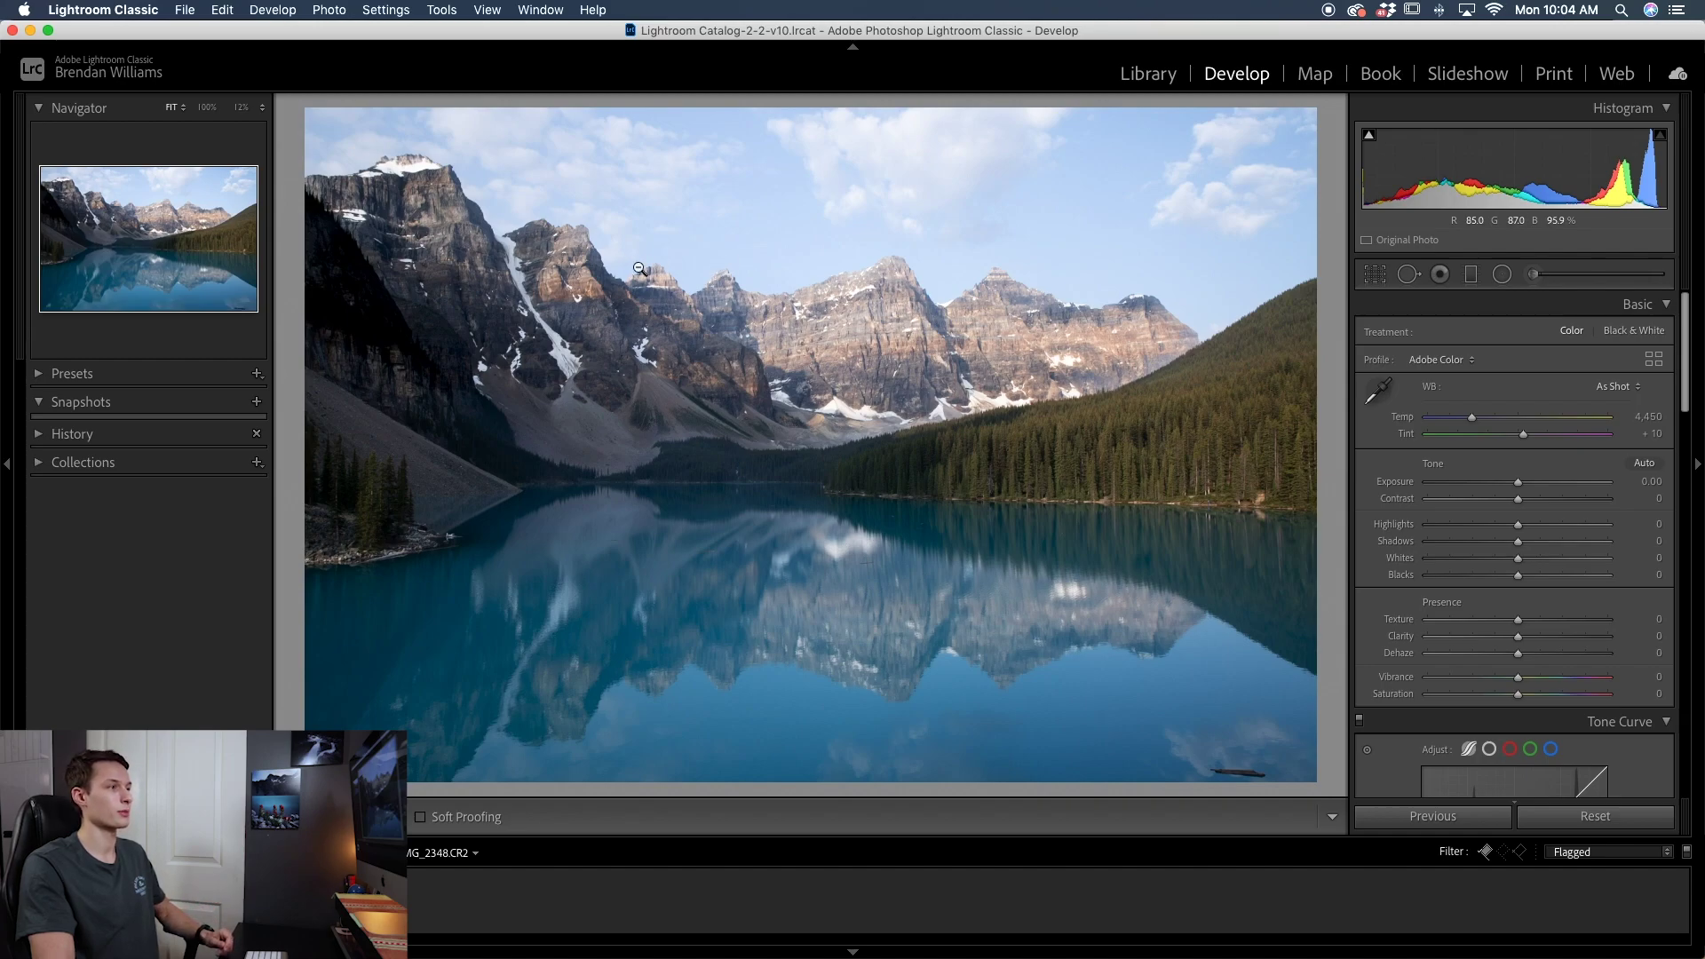
Brush a new mask over the forested right slope and shoreline trees, checking it with the overlay
{"action": "left_click", "coordinate": [1537, 277]}
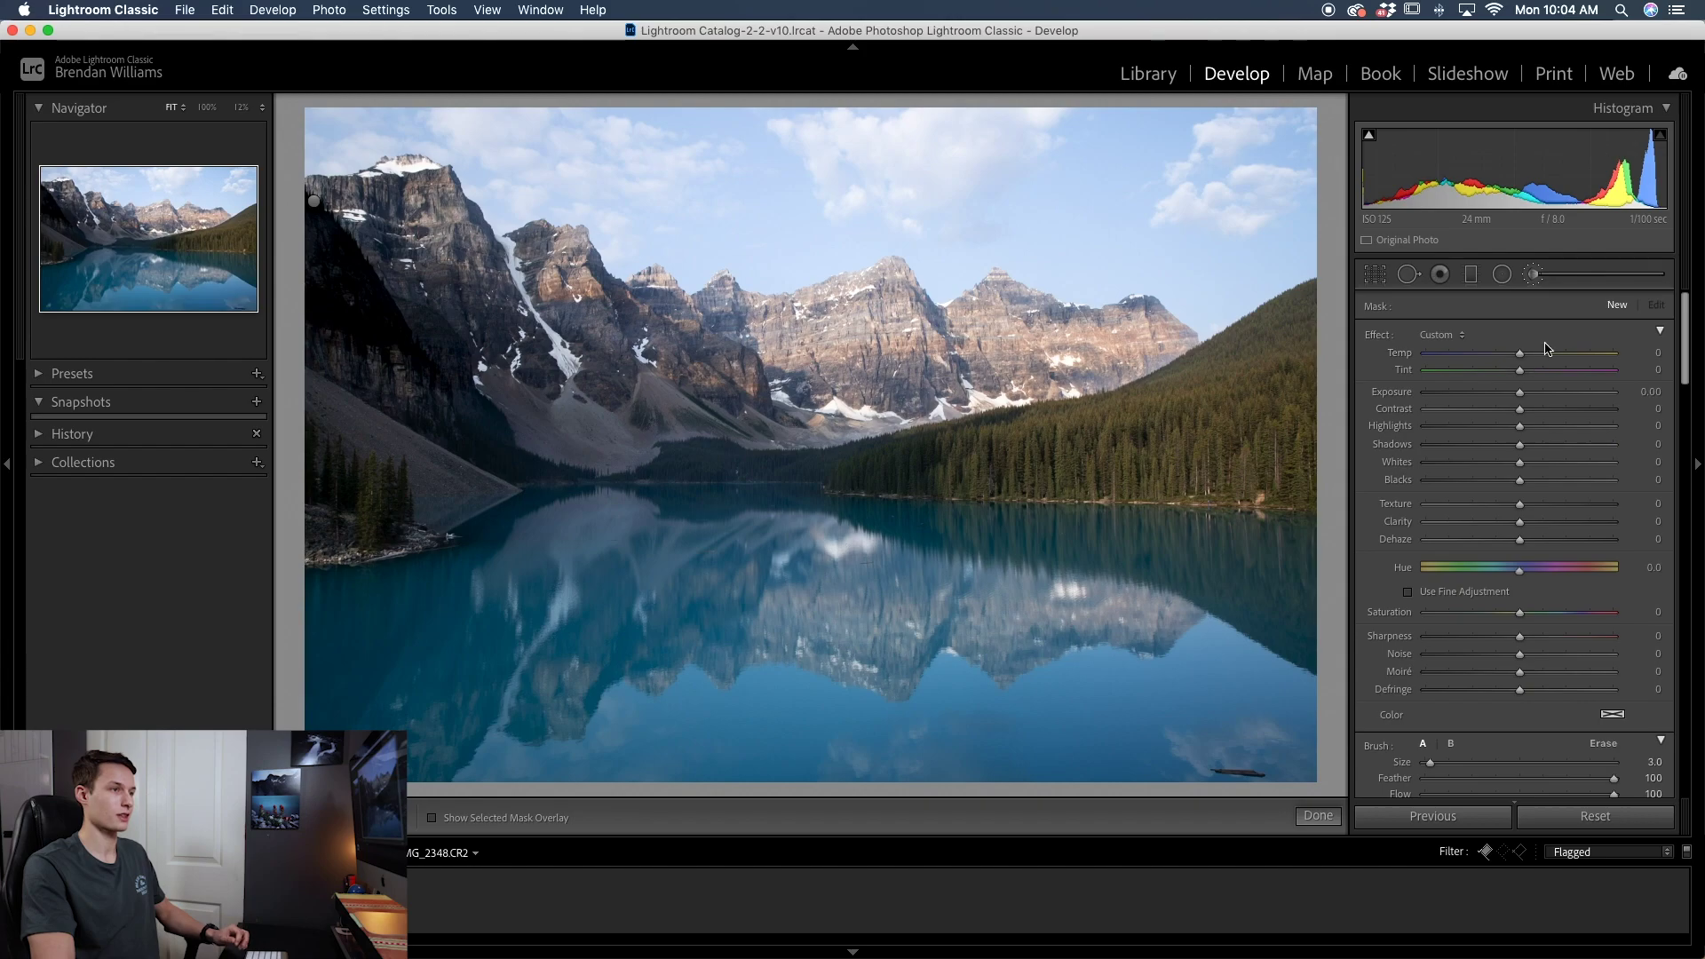
{"action": "scroll", "coordinate": [1509, 533], "scroll_direction": "down", "scroll_amount": 3}
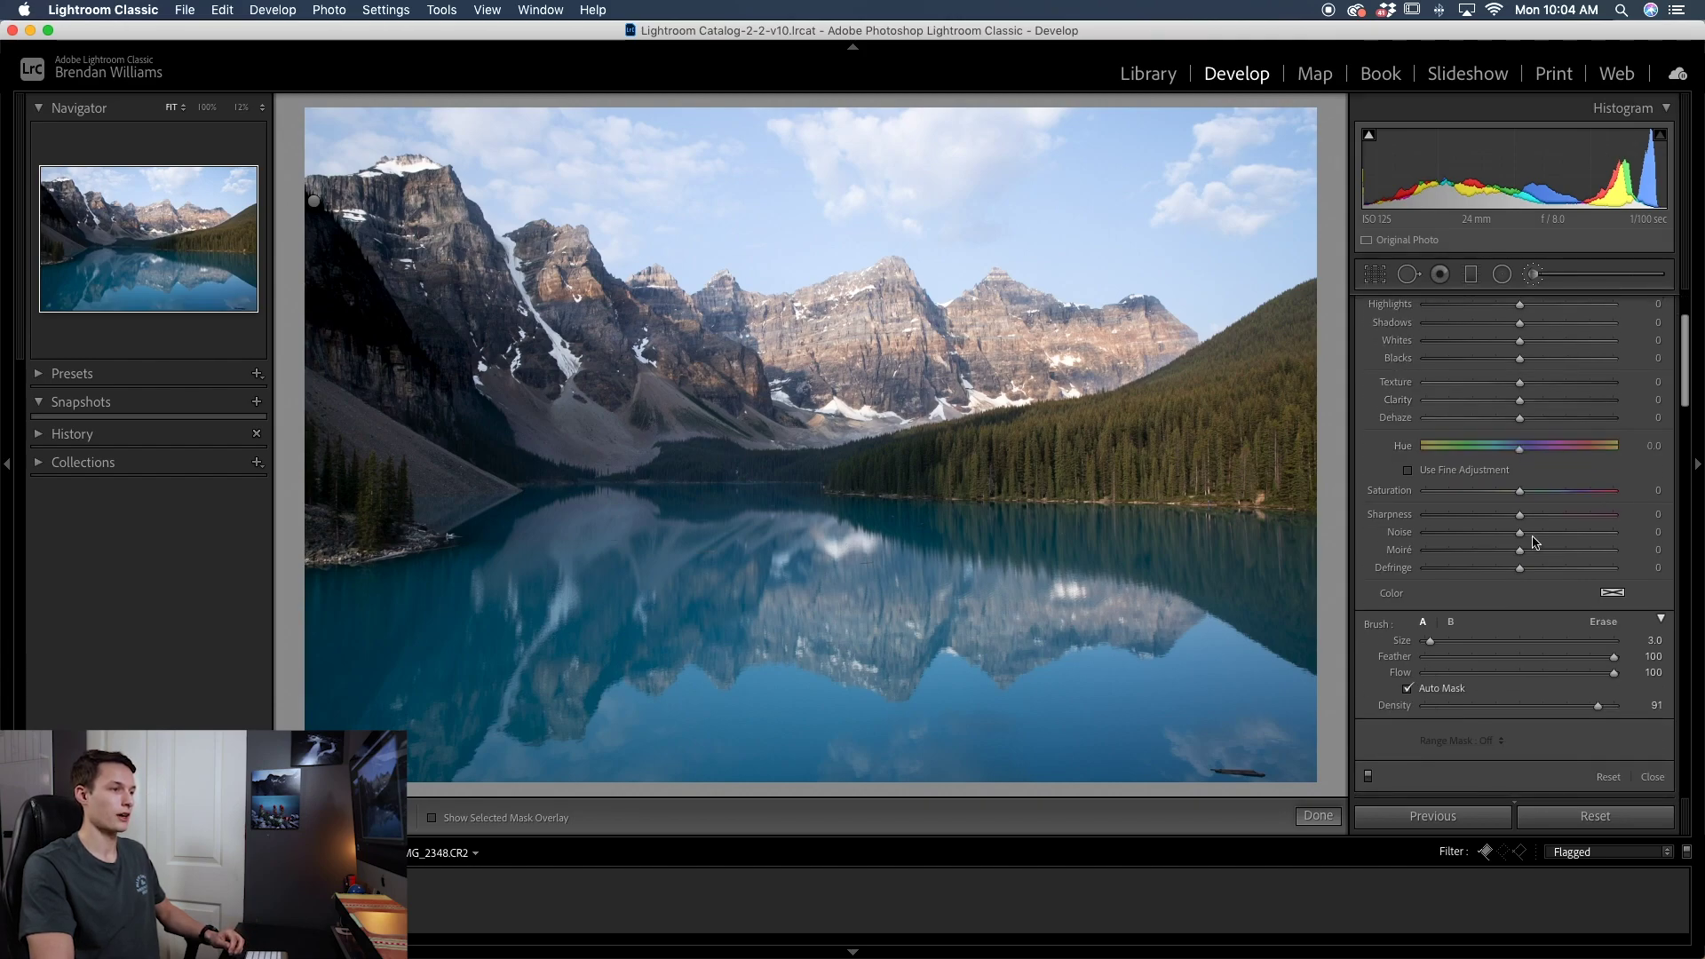
{"action": "scroll", "coordinate": [1226, 497], "scroll_direction": "up", "scroll_amount": 4}
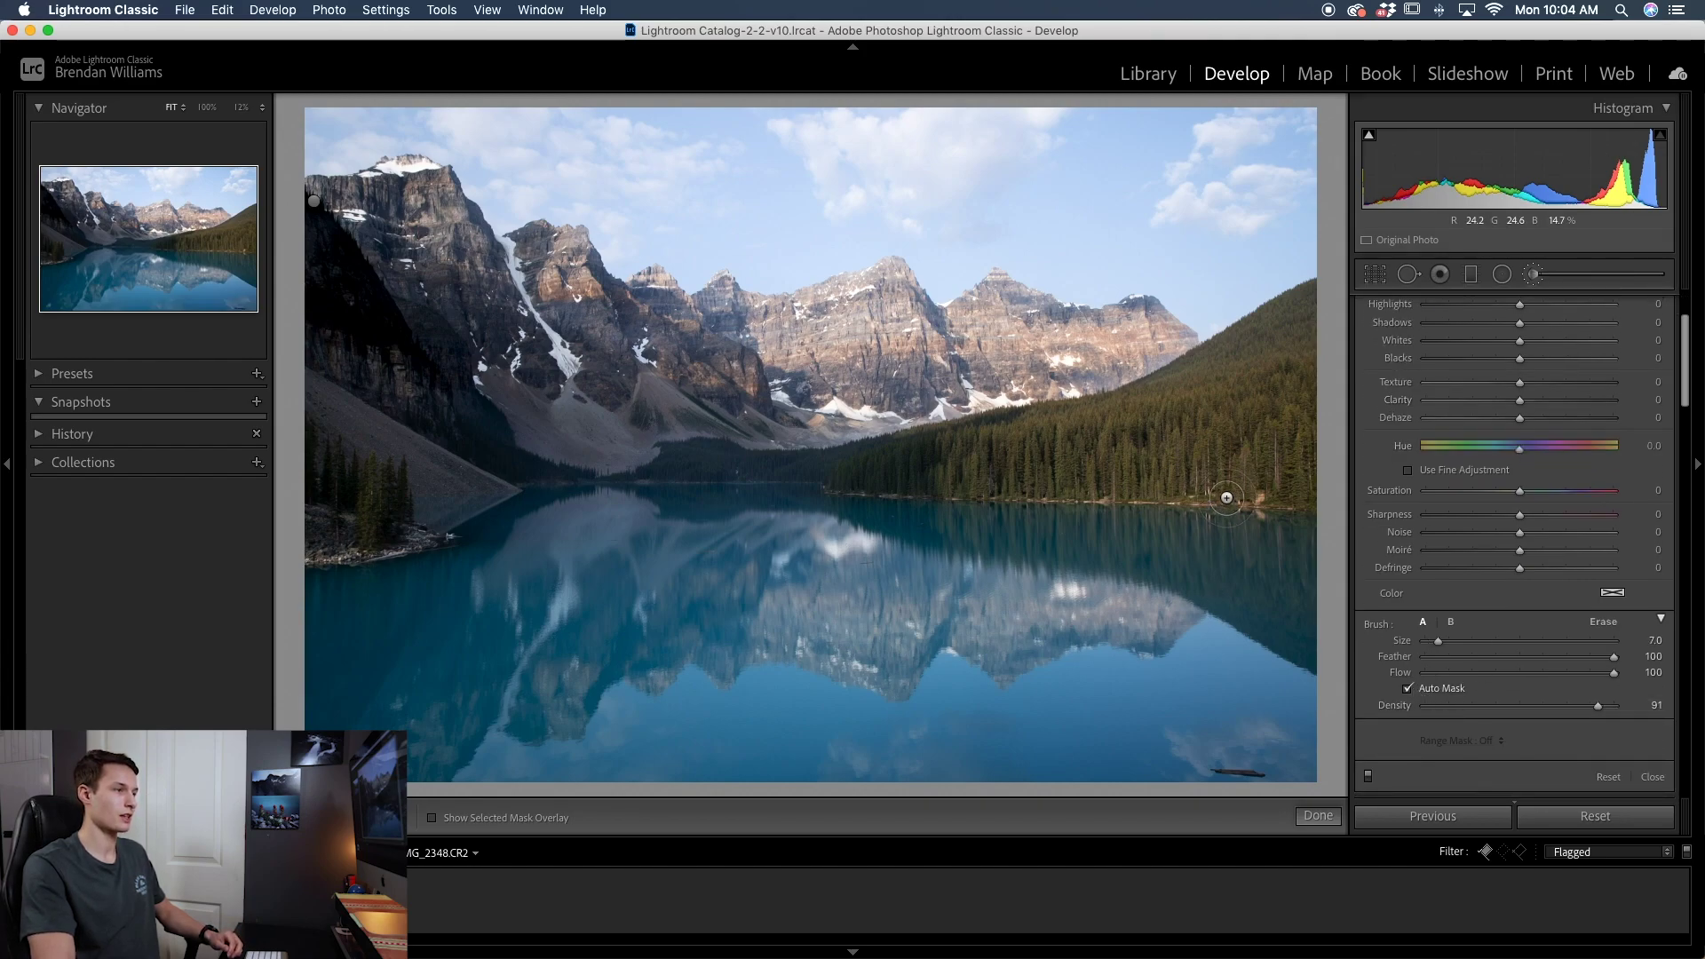
{"action": "scroll", "coordinate": [865, 467], "scroll_direction": "up", "scroll_amount": 3}
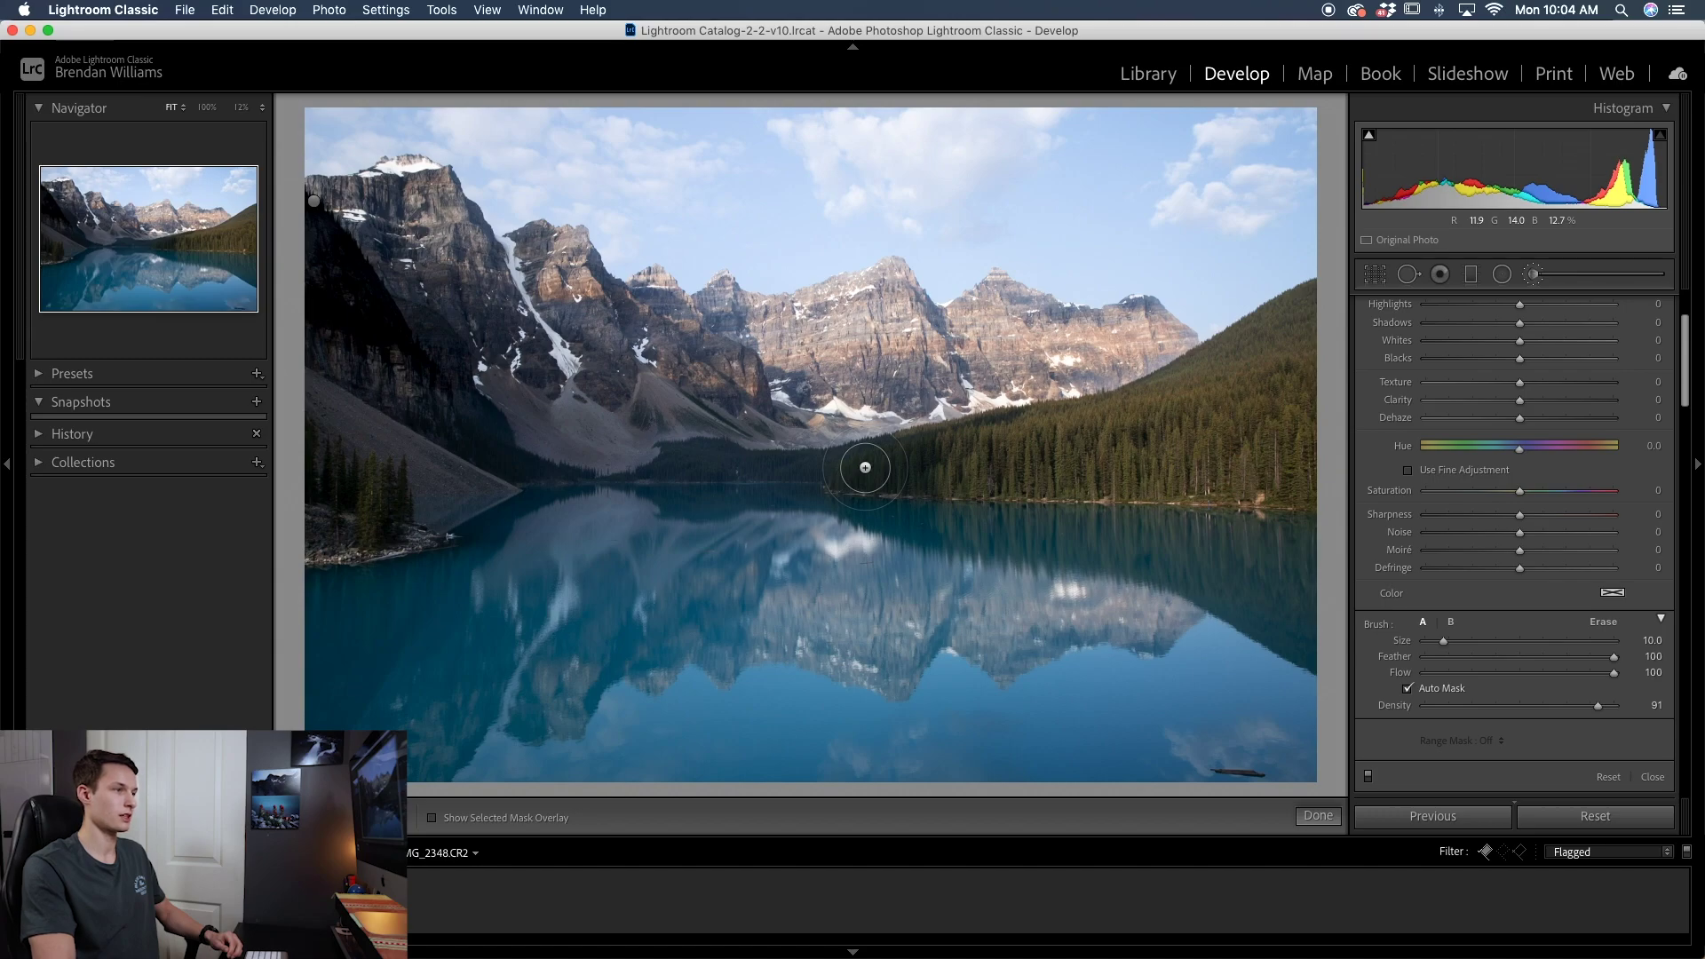
{"action": "scroll", "coordinate": [1261, 351], "scroll_direction": "down", "scroll_amount": 4}
{"action": "mouse_move", "coordinate": [1261, 351]}
{"action": "left_mouse_down"}
{"action": "mouse_move", "coordinate": [1285, 316]}
{"action": "mouse_move", "coordinate": [1122, 402]}
{"action": "mouse_move", "coordinate": [909, 444]}
{"action": "mouse_move", "coordinate": [1017, 419]}
{"action": "mouse_move", "coordinate": [843, 485]}
{"action": "mouse_move", "coordinate": [1091, 485]}
{"action": "mouse_move", "coordinate": [942, 473]}
{"action": "mouse_move", "coordinate": [1116, 416]}
{"action": "mouse_move", "coordinate": [971, 471]}
{"action": "mouse_move", "coordinate": [1265, 421]}
{"action": "mouse_move", "coordinate": [1244, 377]}
{"action": "mouse_move", "coordinate": [1170, 420]}
{"action": "mouse_move", "coordinate": [1341, 364]}
{"action": "mouse_move", "coordinate": [1040, 471]}
{"action": "mouse_move", "coordinate": [1104, 491]}
{"action": "mouse_move", "coordinate": [857, 512]}
{"action": "mouse_move", "coordinate": [1167, 575]}
{"action": "mouse_move", "coordinate": [1306, 646]}
{"action": "mouse_move", "coordinate": [1181, 575]}
{"action": "mouse_move", "coordinate": [1297, 622]}
{"action": "mouse_move", "coordinate": [942, 520]}
{"action": "mouse_move", "coordinate": [1064, 501]}
{"action": "mouse_move", "coordinate": [955, 579]}
{"action": "mouse_move", "coordinate": [976, 543]}
{"action": "left_mouse_up"}
{"action": "key", "text": "o"}
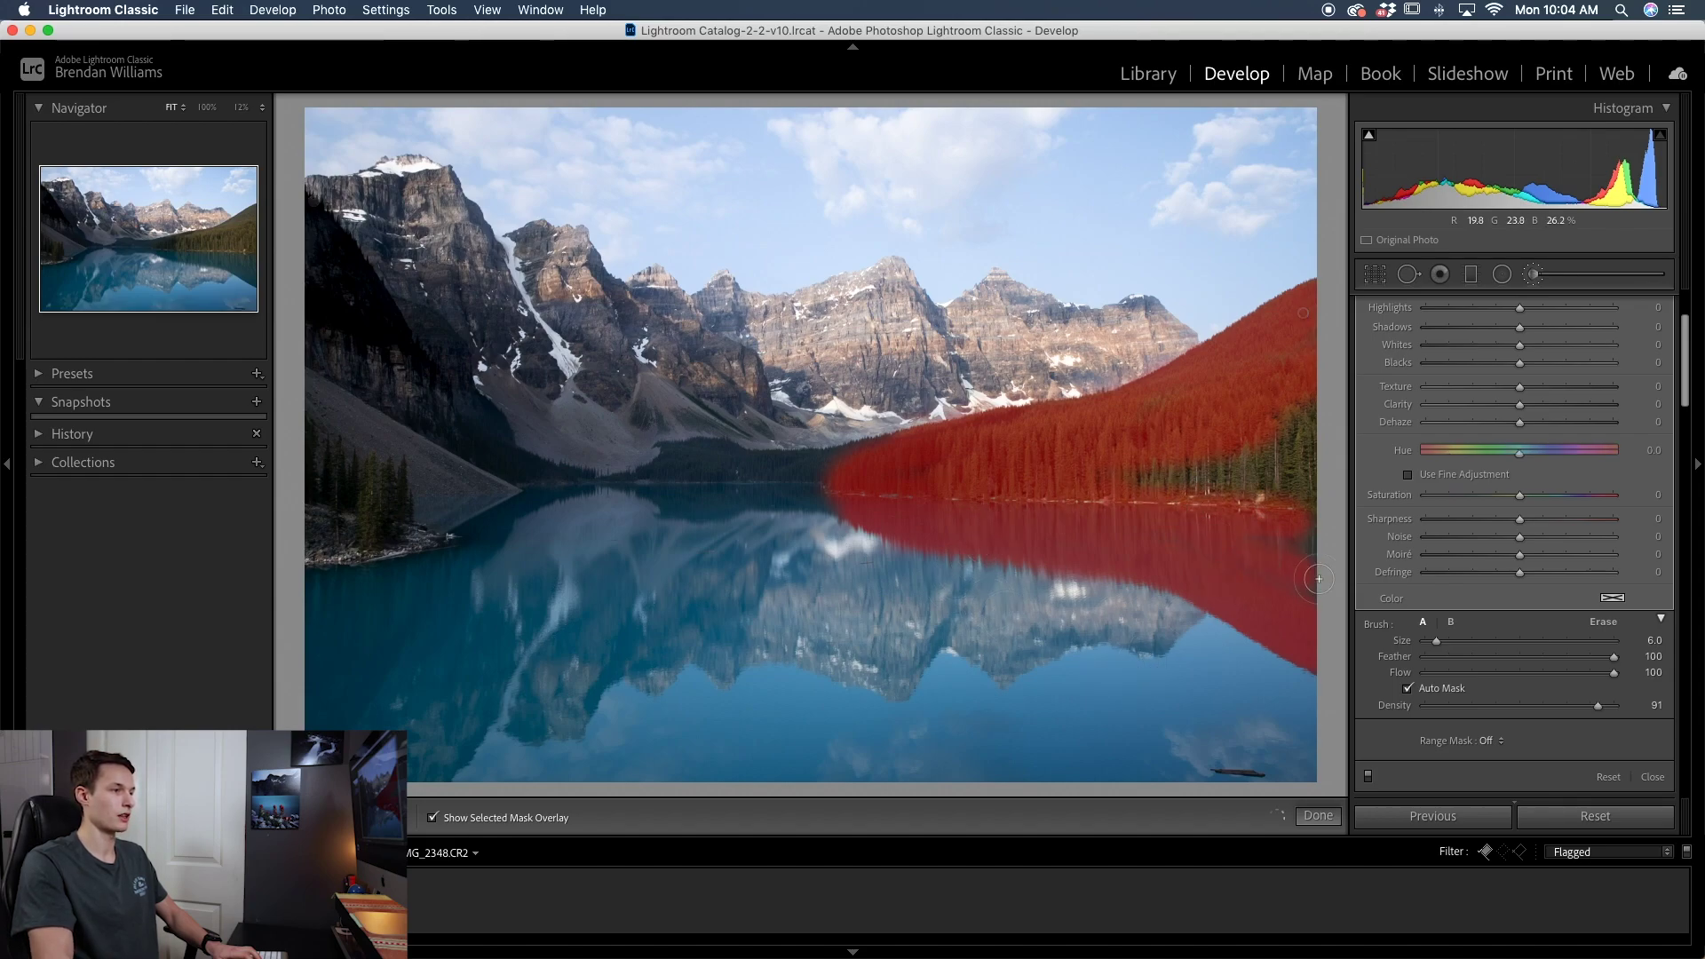
{"action": "mouse_move", "coordinate": [1254, 524]}
{"action": "left_mouse_down"}
{"action": "mouse_move", "coordinate": [1334, 527]}
{"action": "mouse_move", "coordinate": [1083, 483]}
{"action": "mouse_move", "coordinate": [1364, 440]}
{"action": "mouse_move", "coordinate": [1242, 503]}
{"action": "mouse_move", "coordinate": [1319, 479]}
{"action": "mouse_move", "coordinate": [1309, 395]}
{"action": "mouse_move", "coordinate": [1280, 479]}
{"action": "left_mouse_up"}
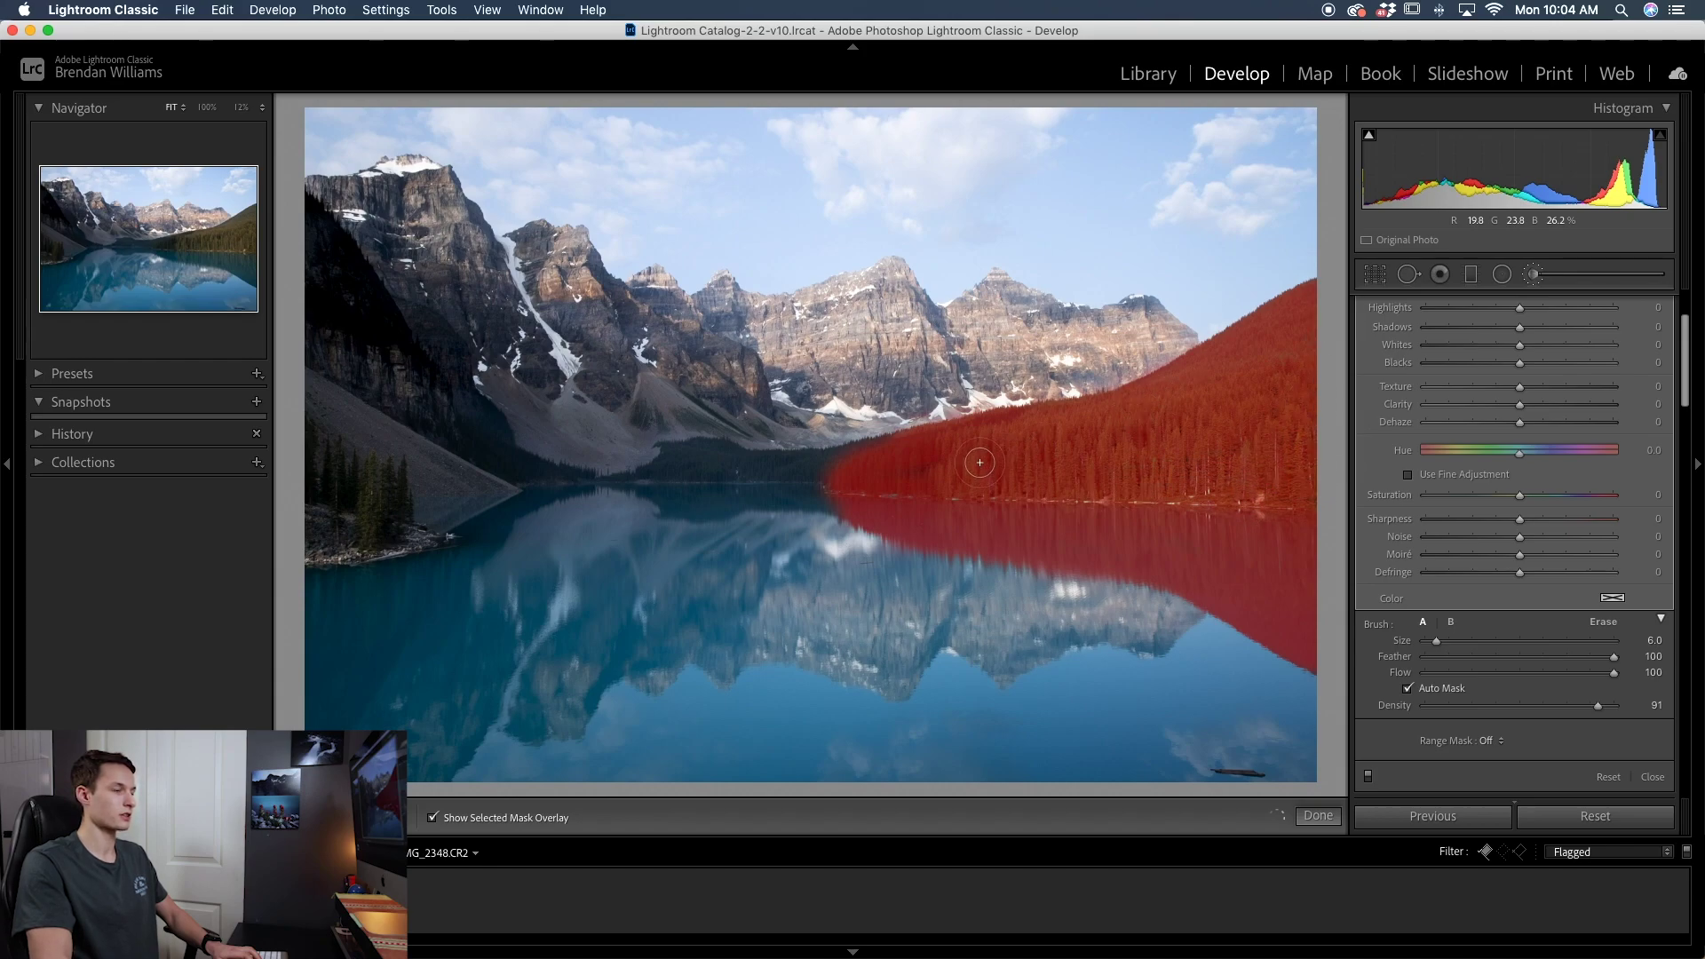
{"action": "key", "text": "o"}
{"action": "scroll", "coordinate": [1519, 532], "scroll_direction": "up", "scroll_amount": 2}
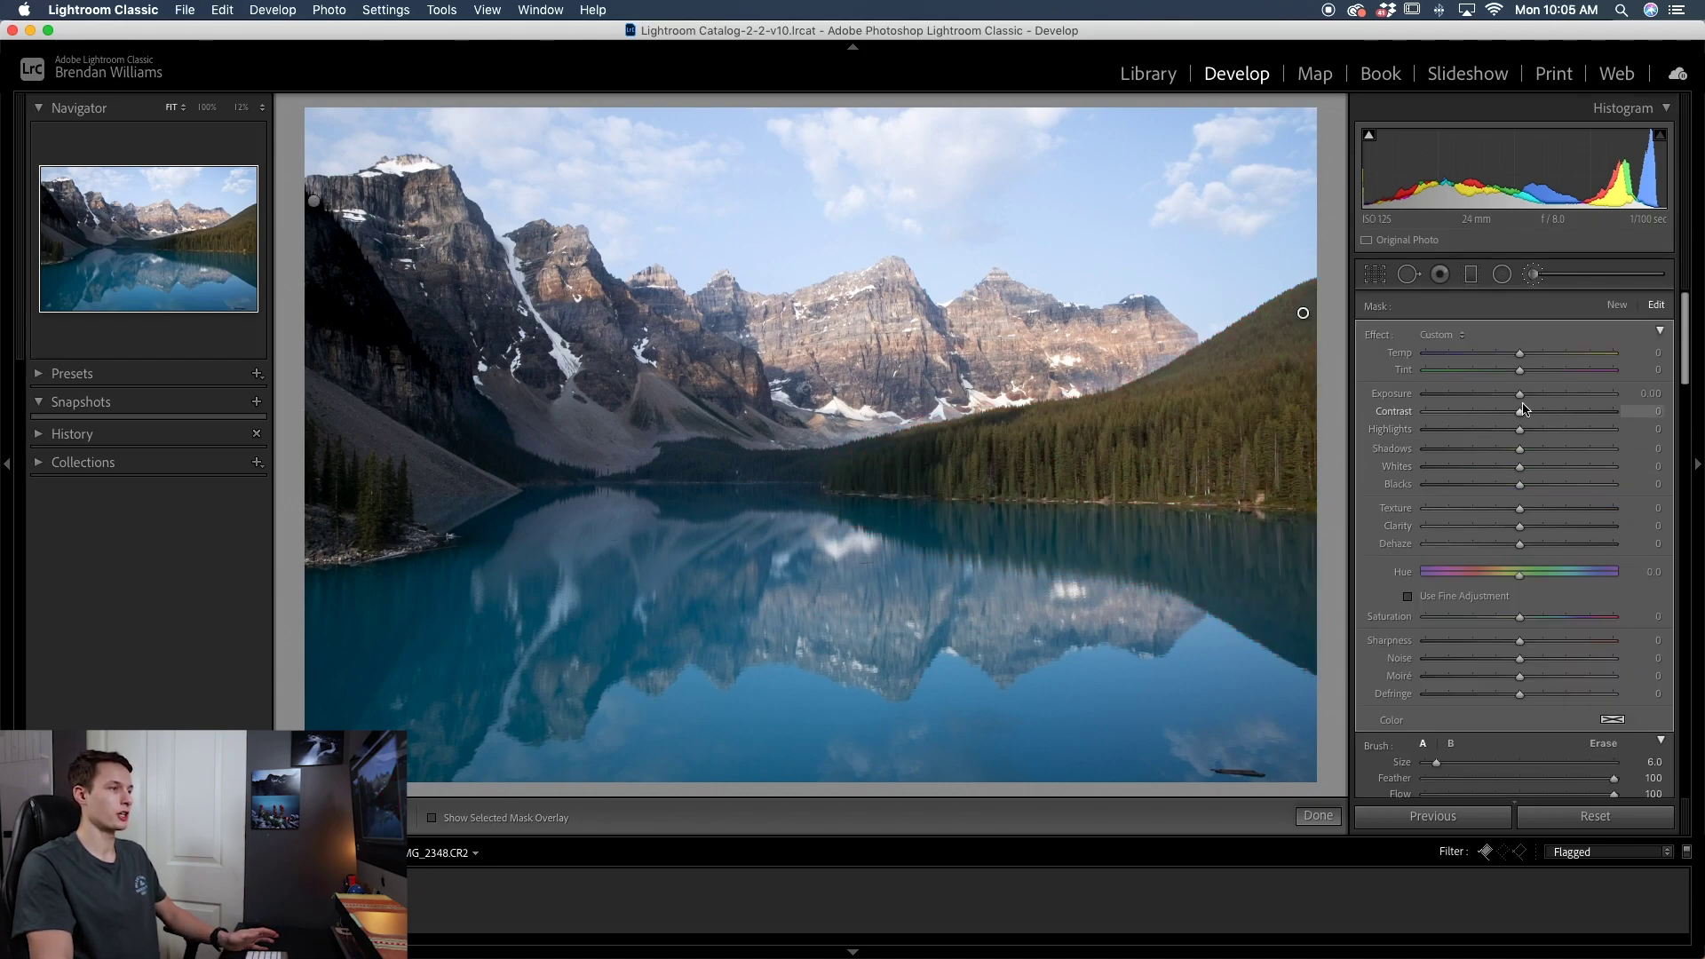
Keep the forest exposure at 0, give it contrast 12, and close the brush
{"action": "left_click_drag", "start_coordinate": [1519, 393], "coordinate": [1503, 398]}
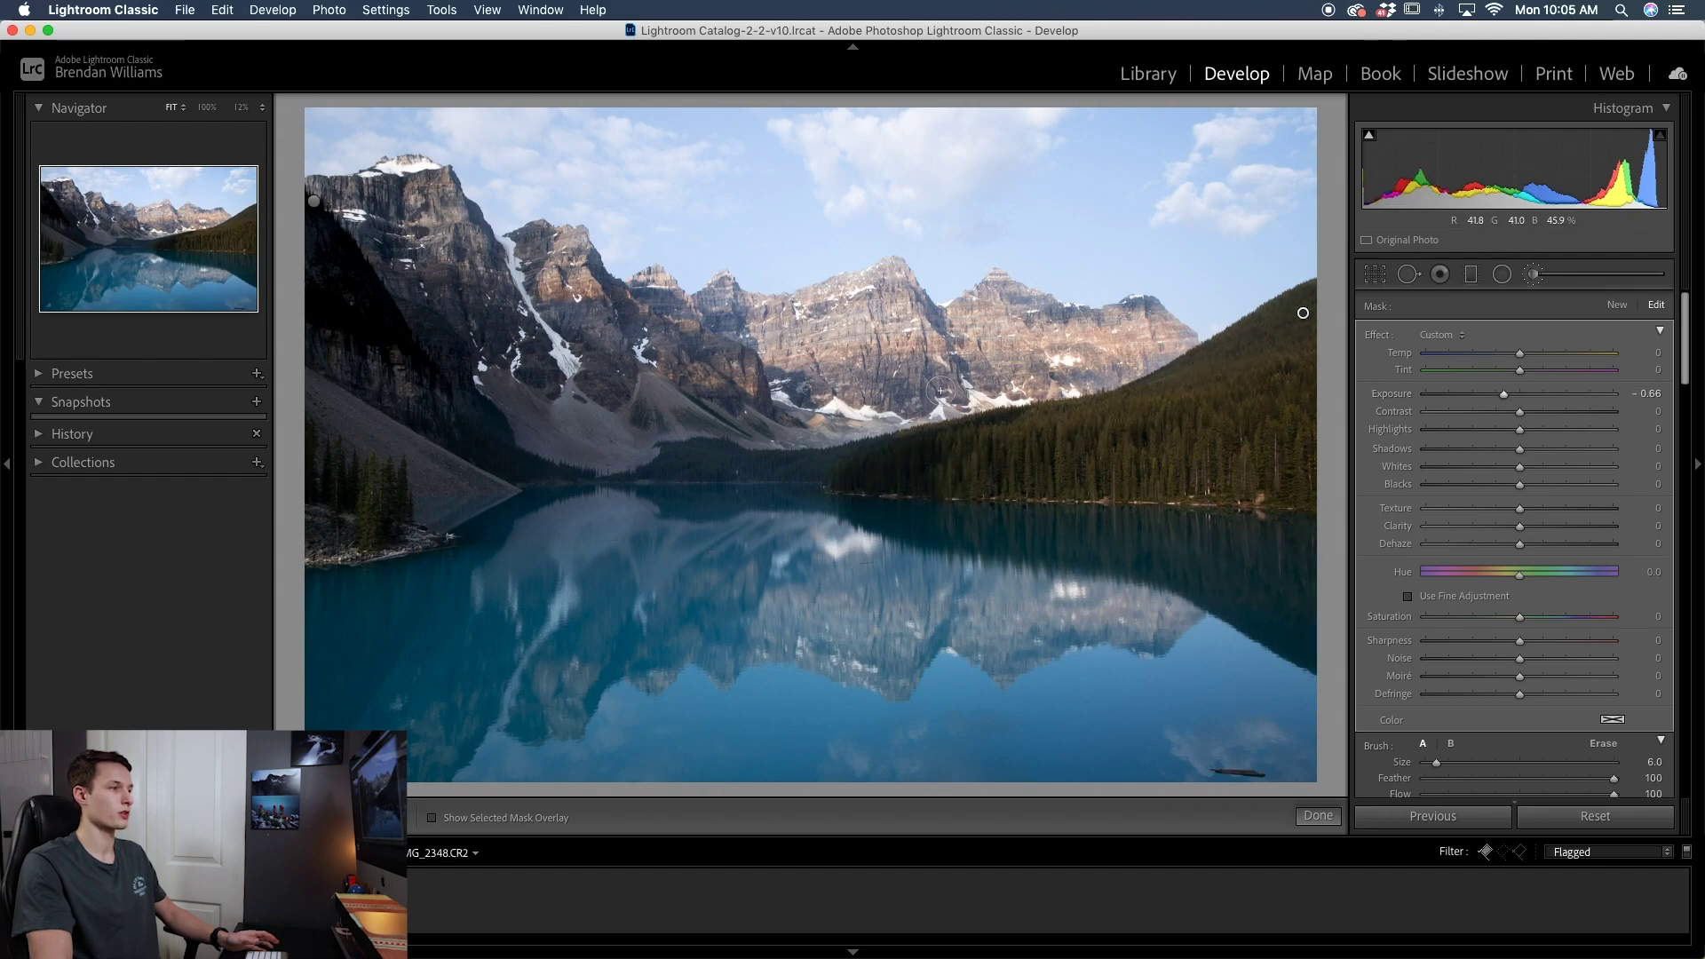
{"action": "double_click", "coordinate": [1390, 397]}
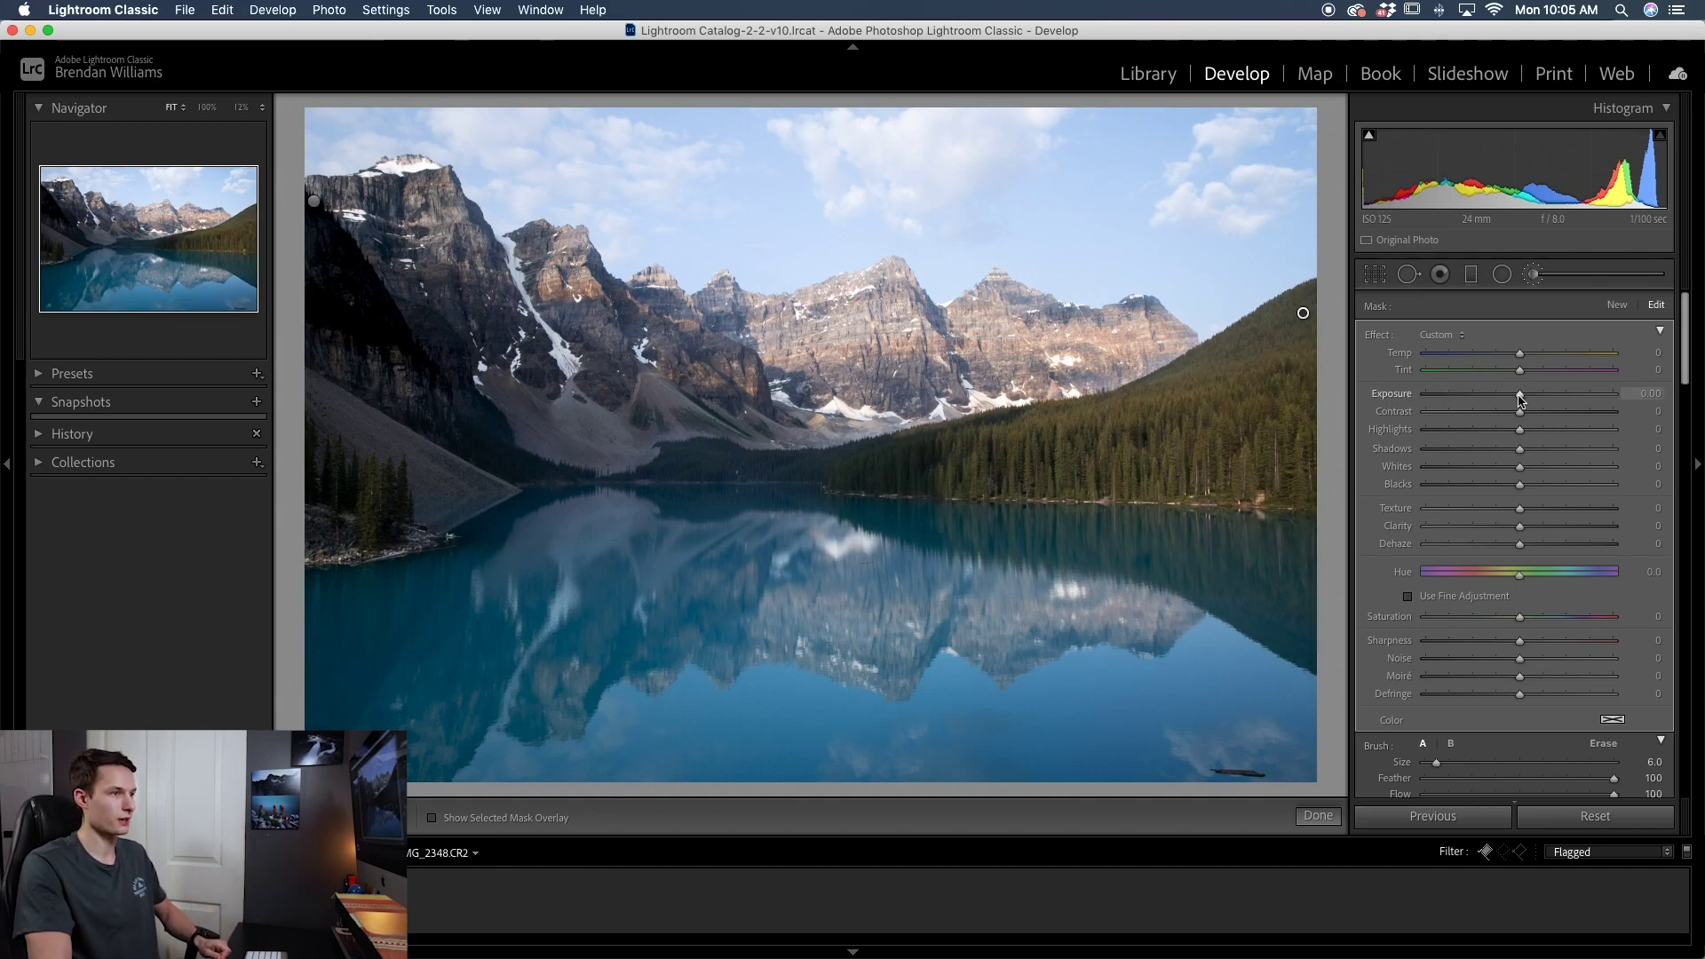
{"action": "left_click_drag", "start_coordinate": [1519, 411], "coordinate": [1531, 415]}
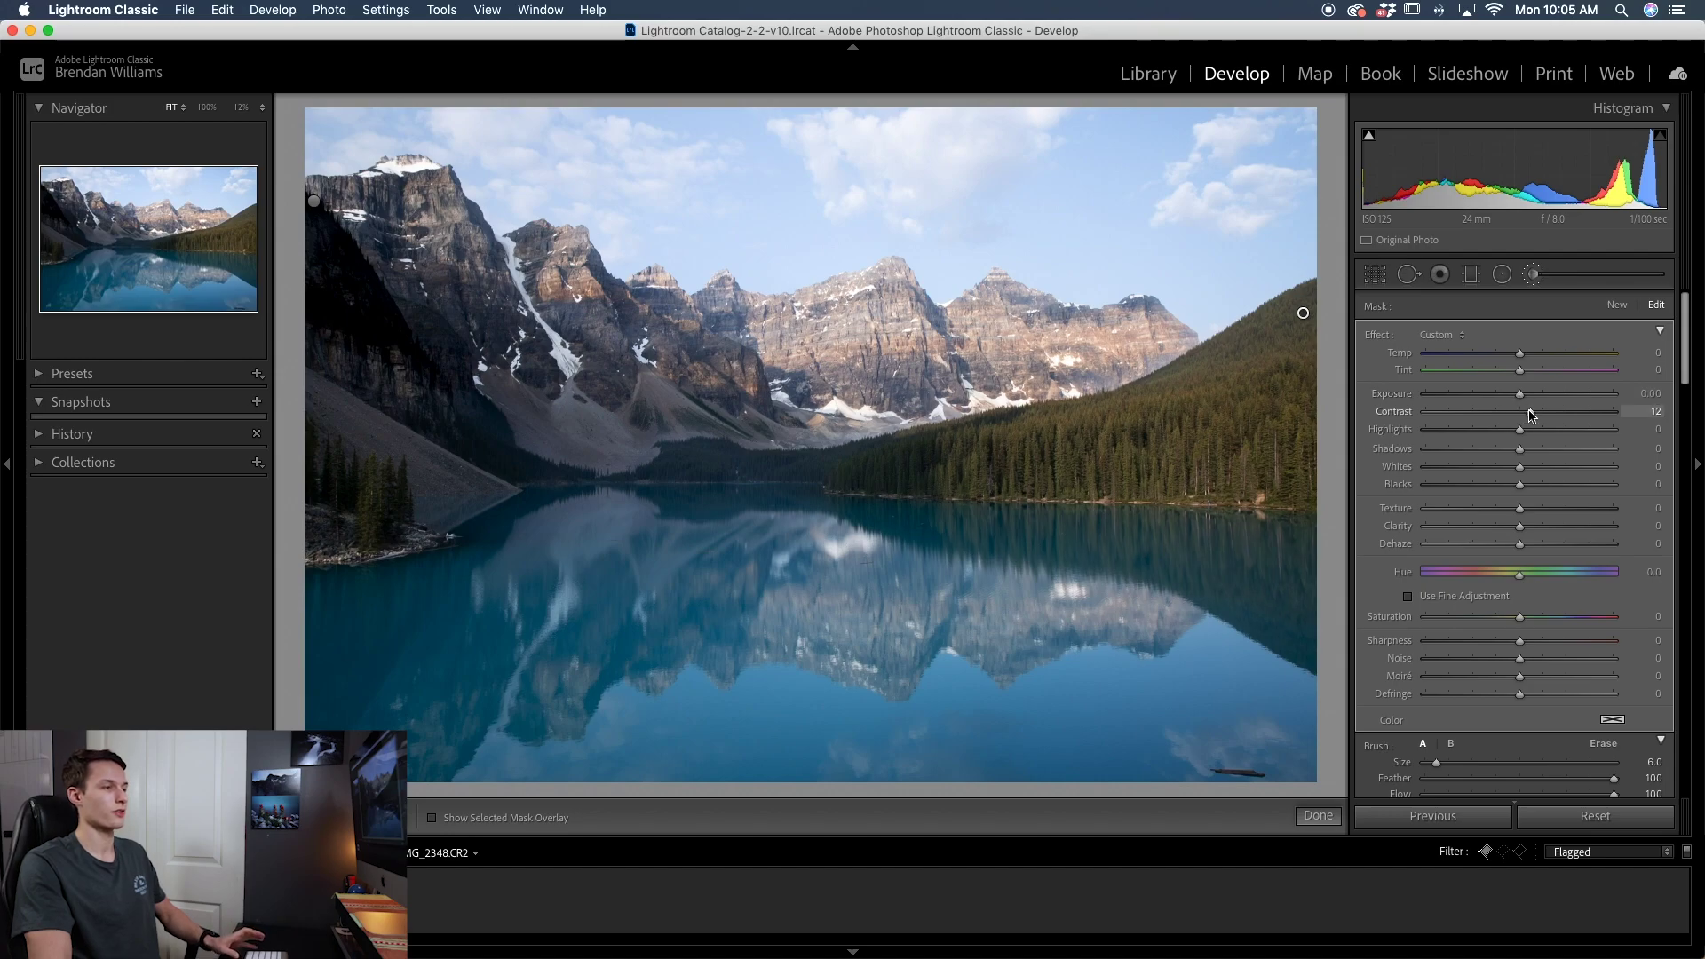
{"action": "left_click", "coordinate": [1531, 277]}
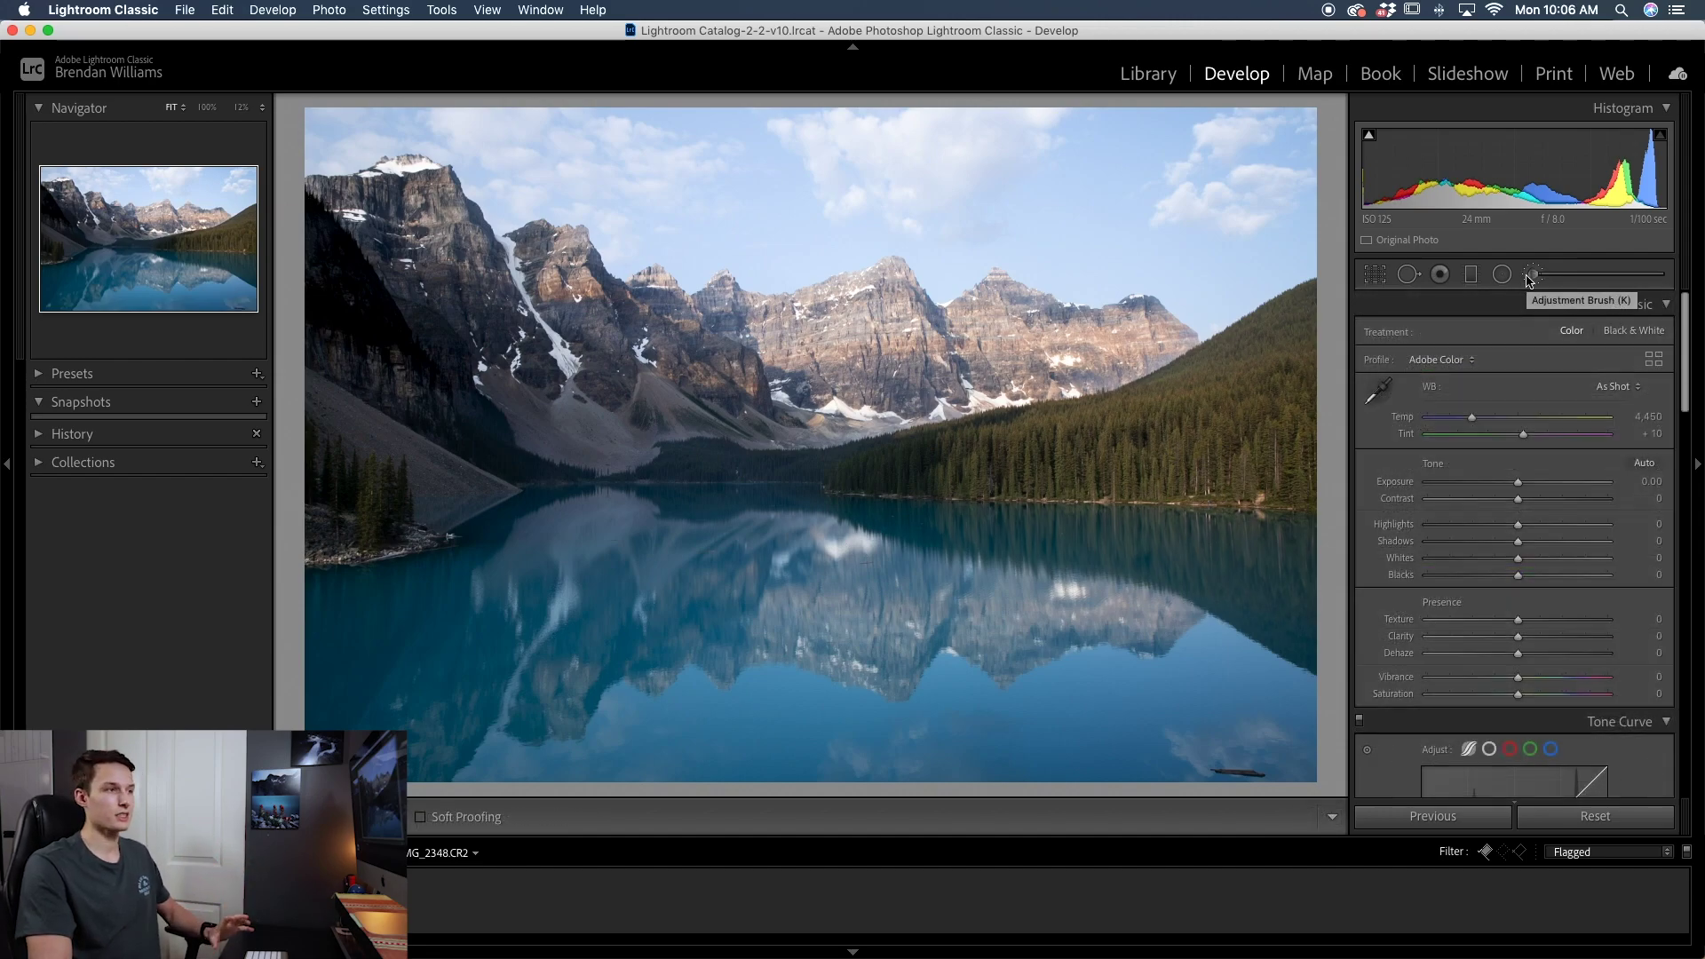
Draw a graduated filter over the sky at -0.60 exposure, positioned down over the peaks
{"action": "left_click", "coordinate": [1471, 275]}
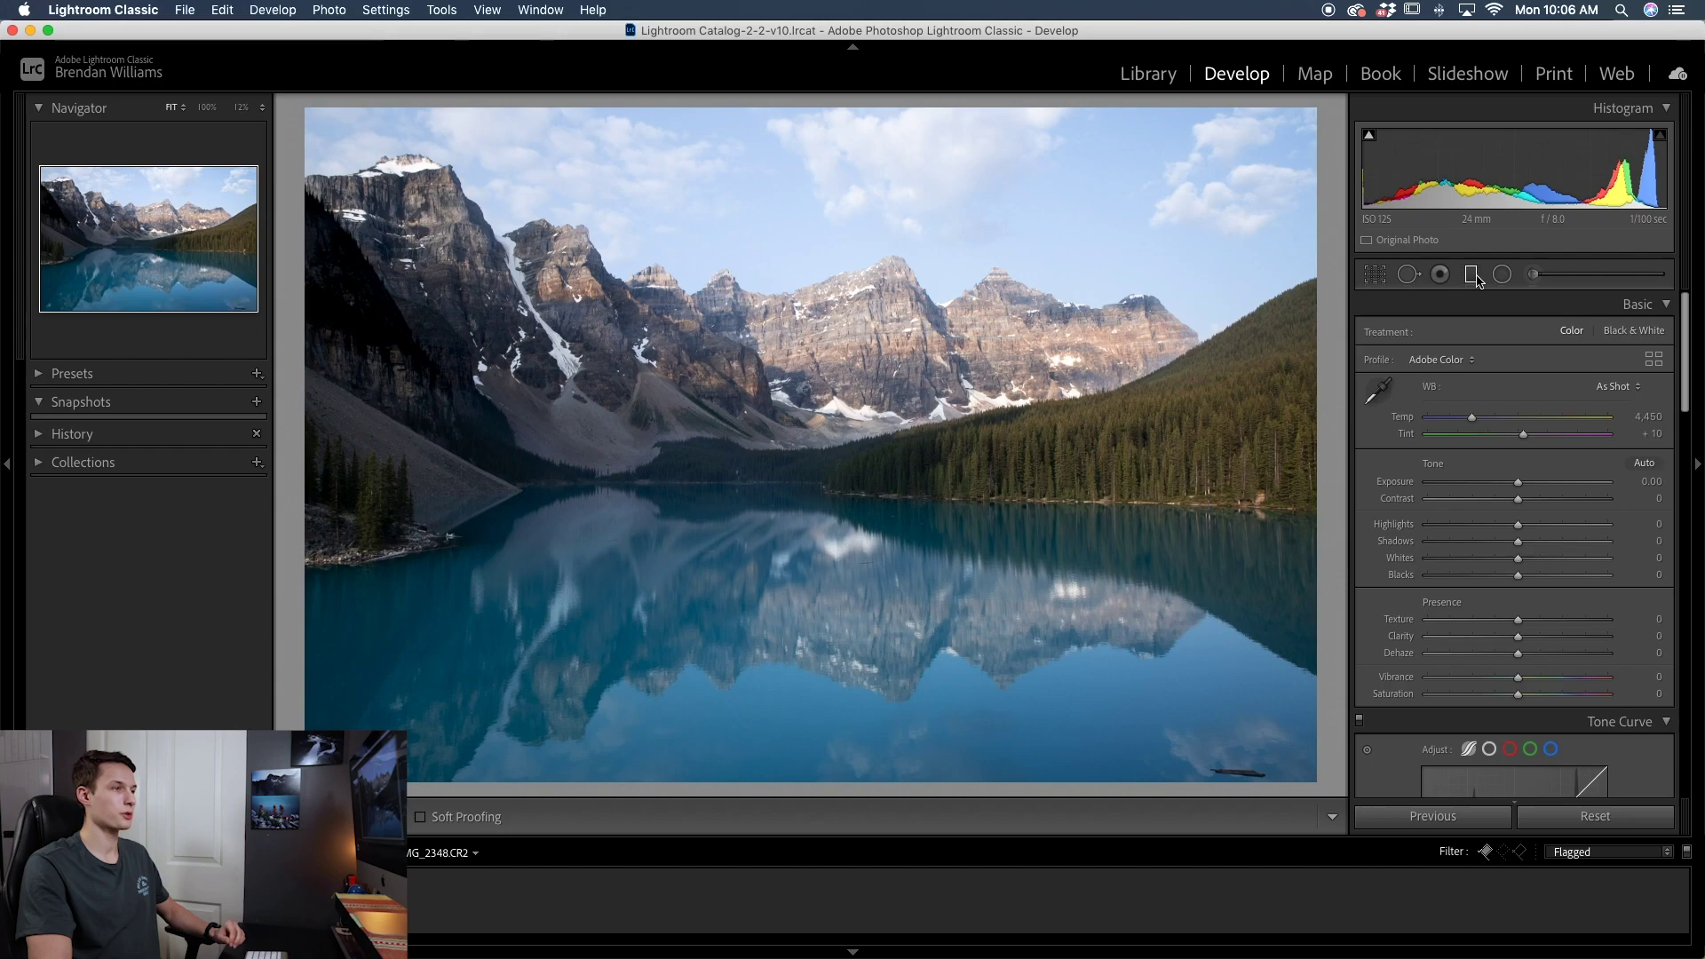
{"action": "left_click_drag", "start_coordinate": [792, 189], "coordinate": [788, 466]}
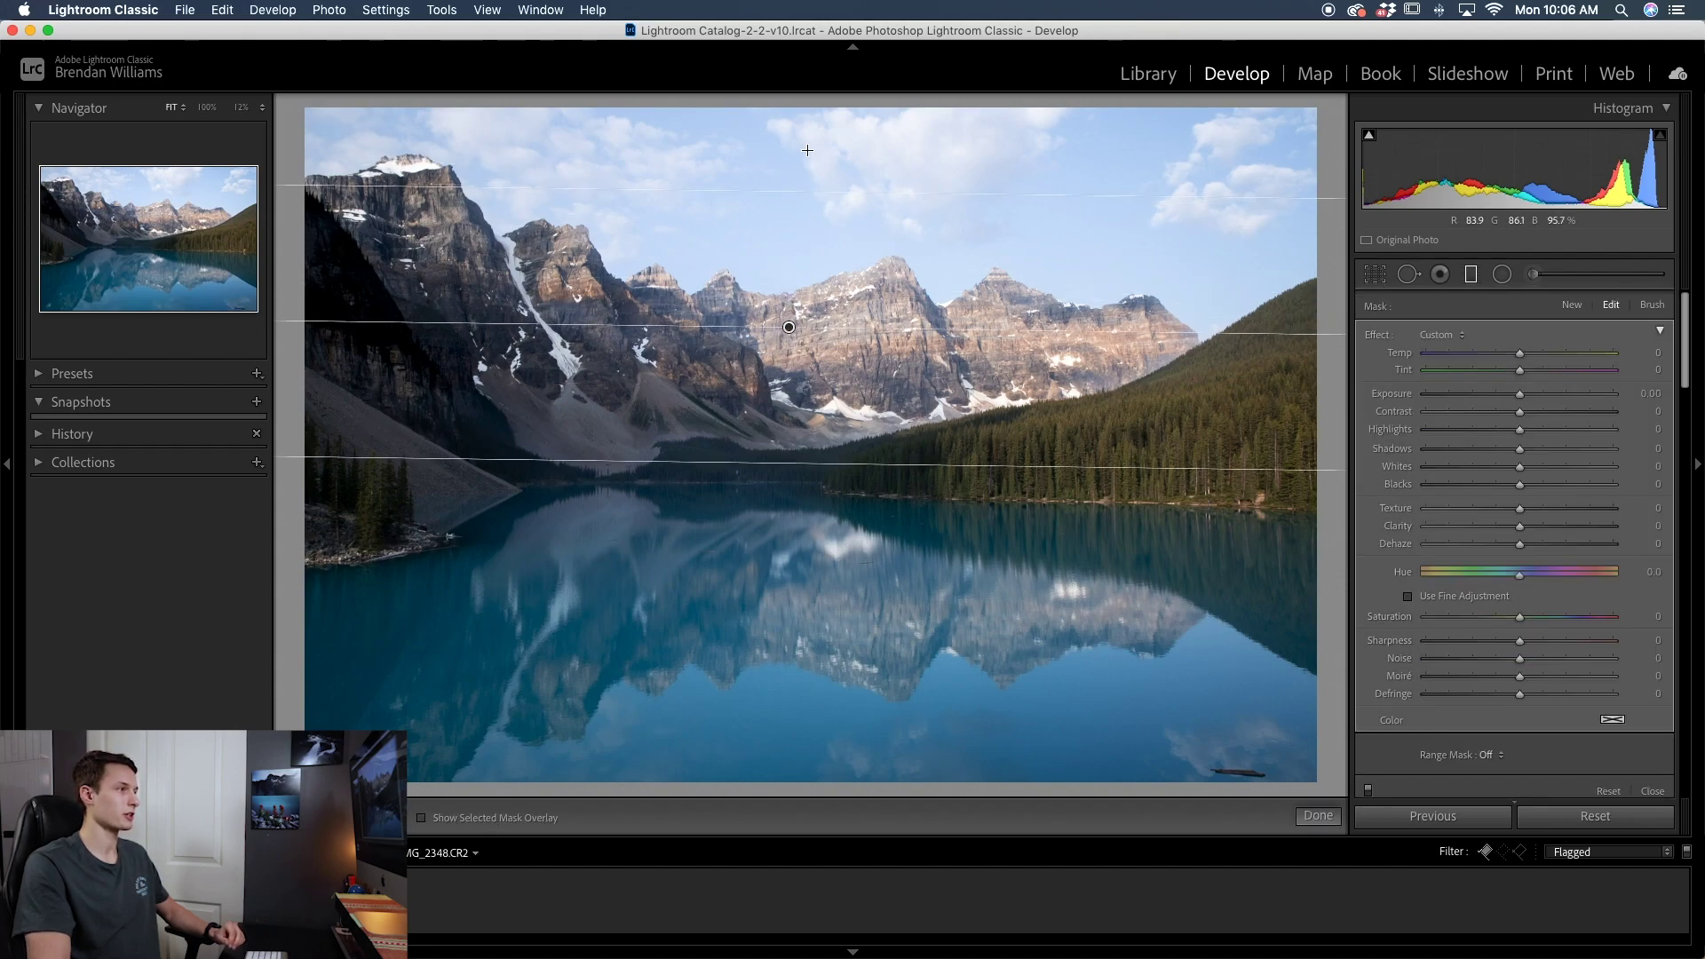
{"action": "left_click_drag", "start_coordinate": [804, 195], "coordinate": [804, 257]}
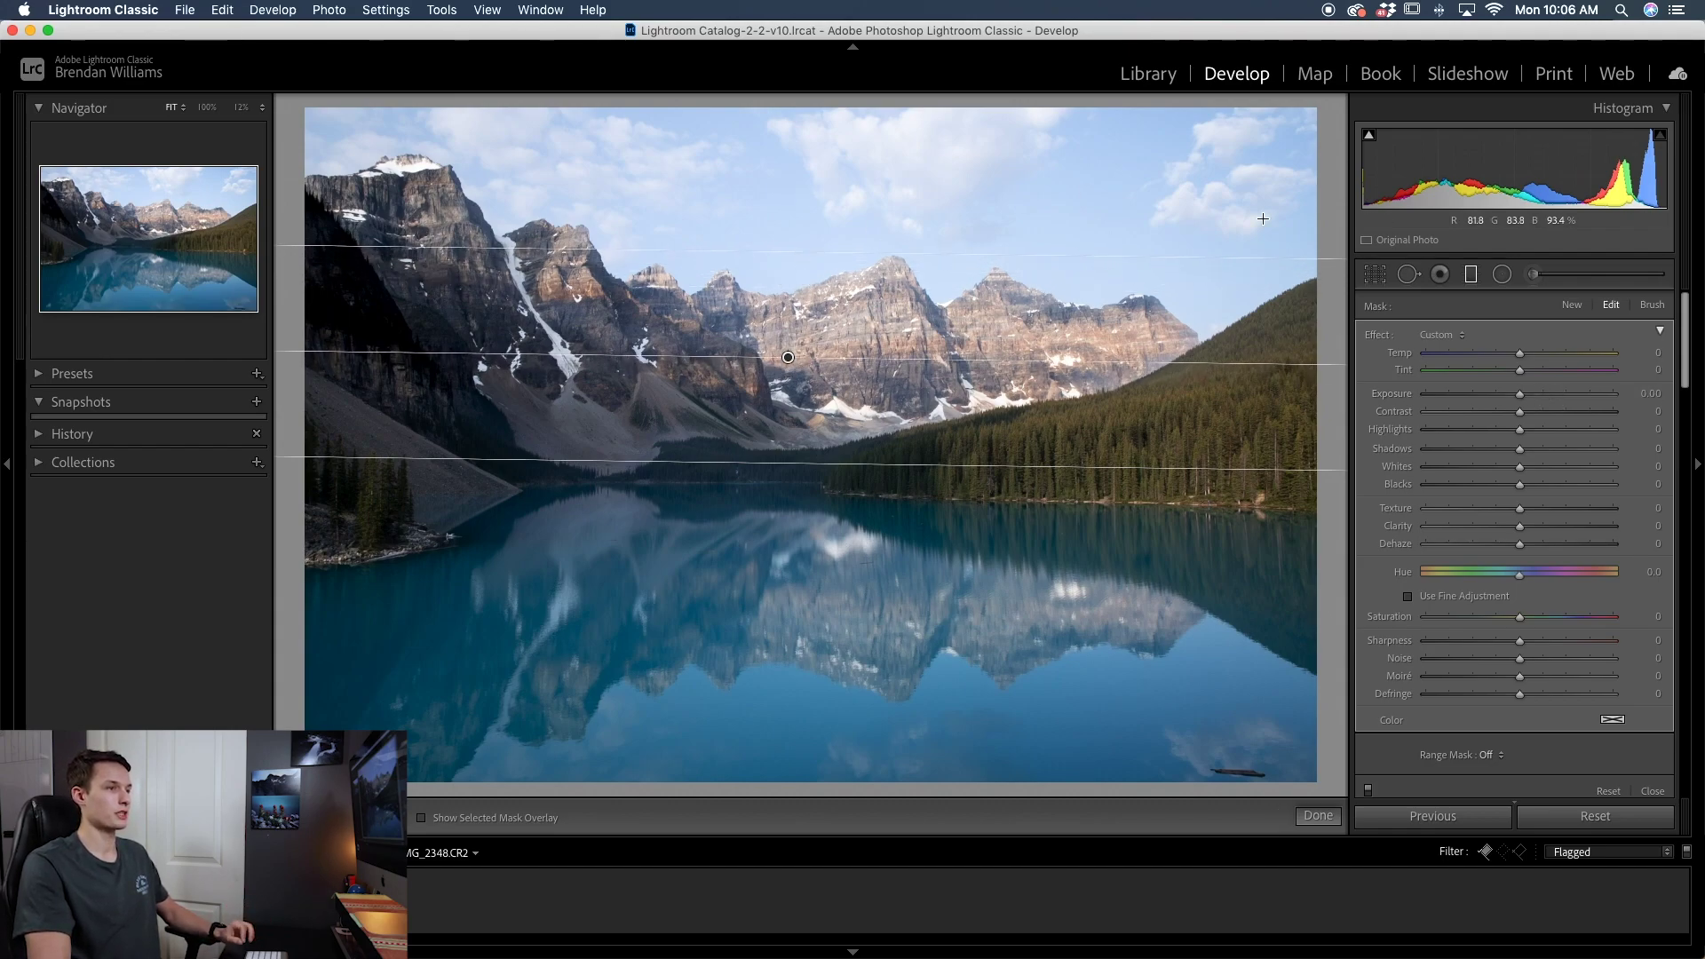
{"action": "left_click_drag", "start_coordinate": [1519, 394], "coordinate": [1504, 396]}
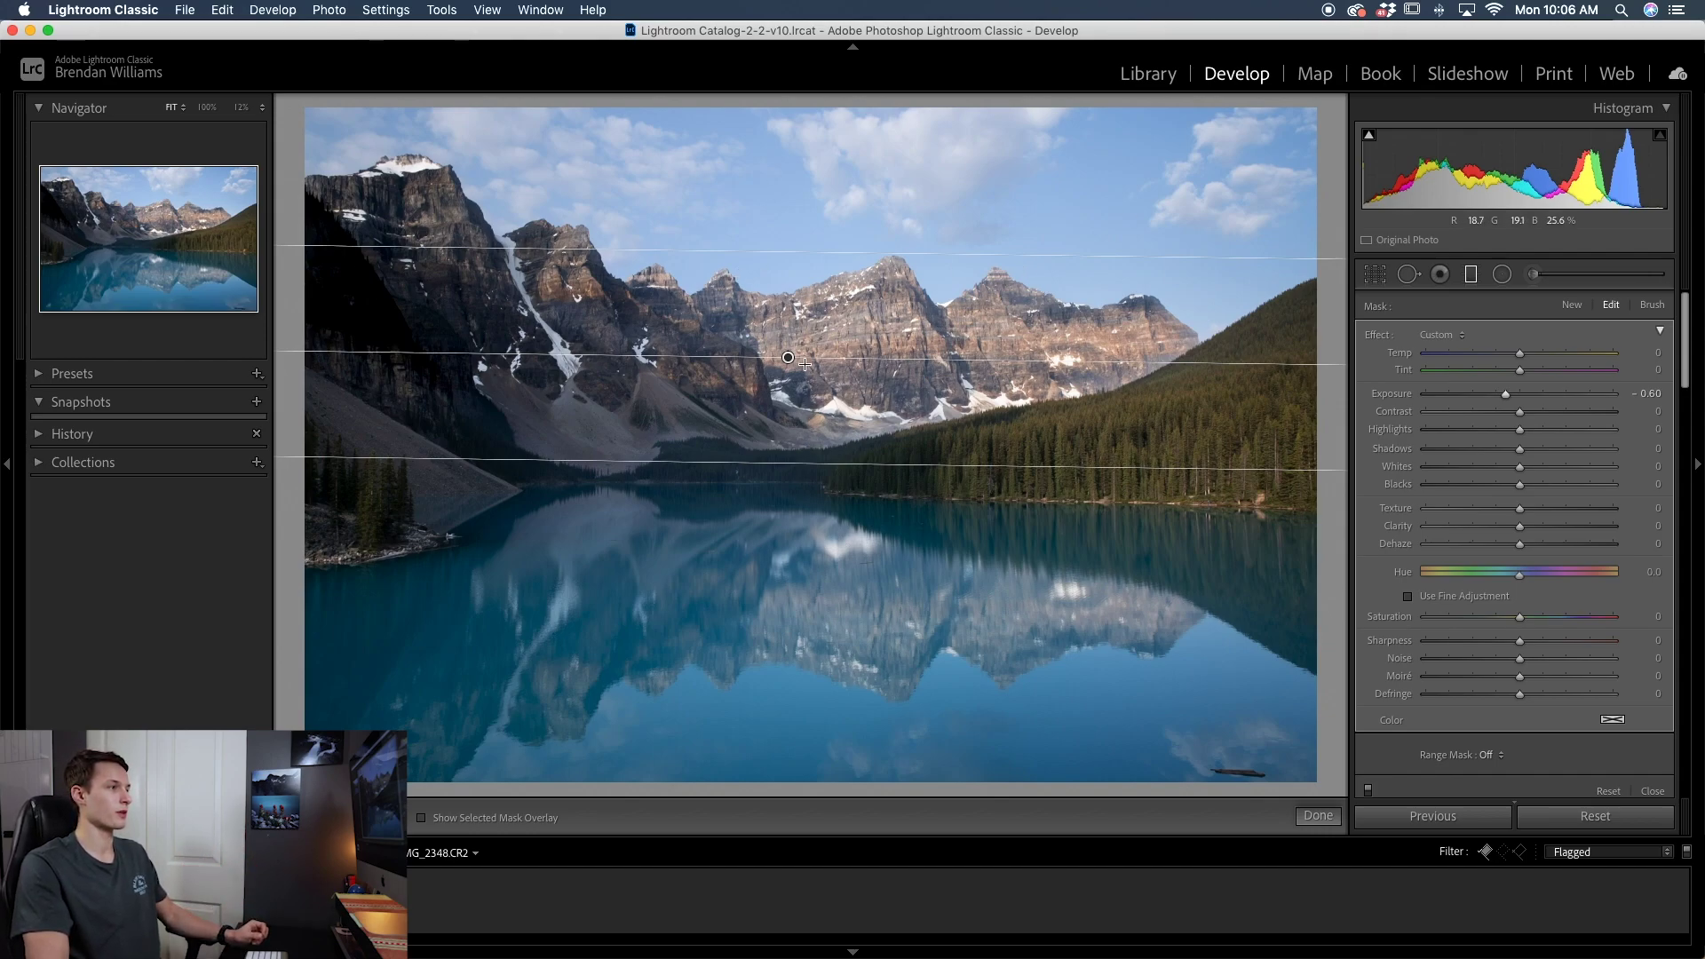
{"action": "left_click_drag", "start_coordinate": [787, 357], "coordinate": [786, 334]}
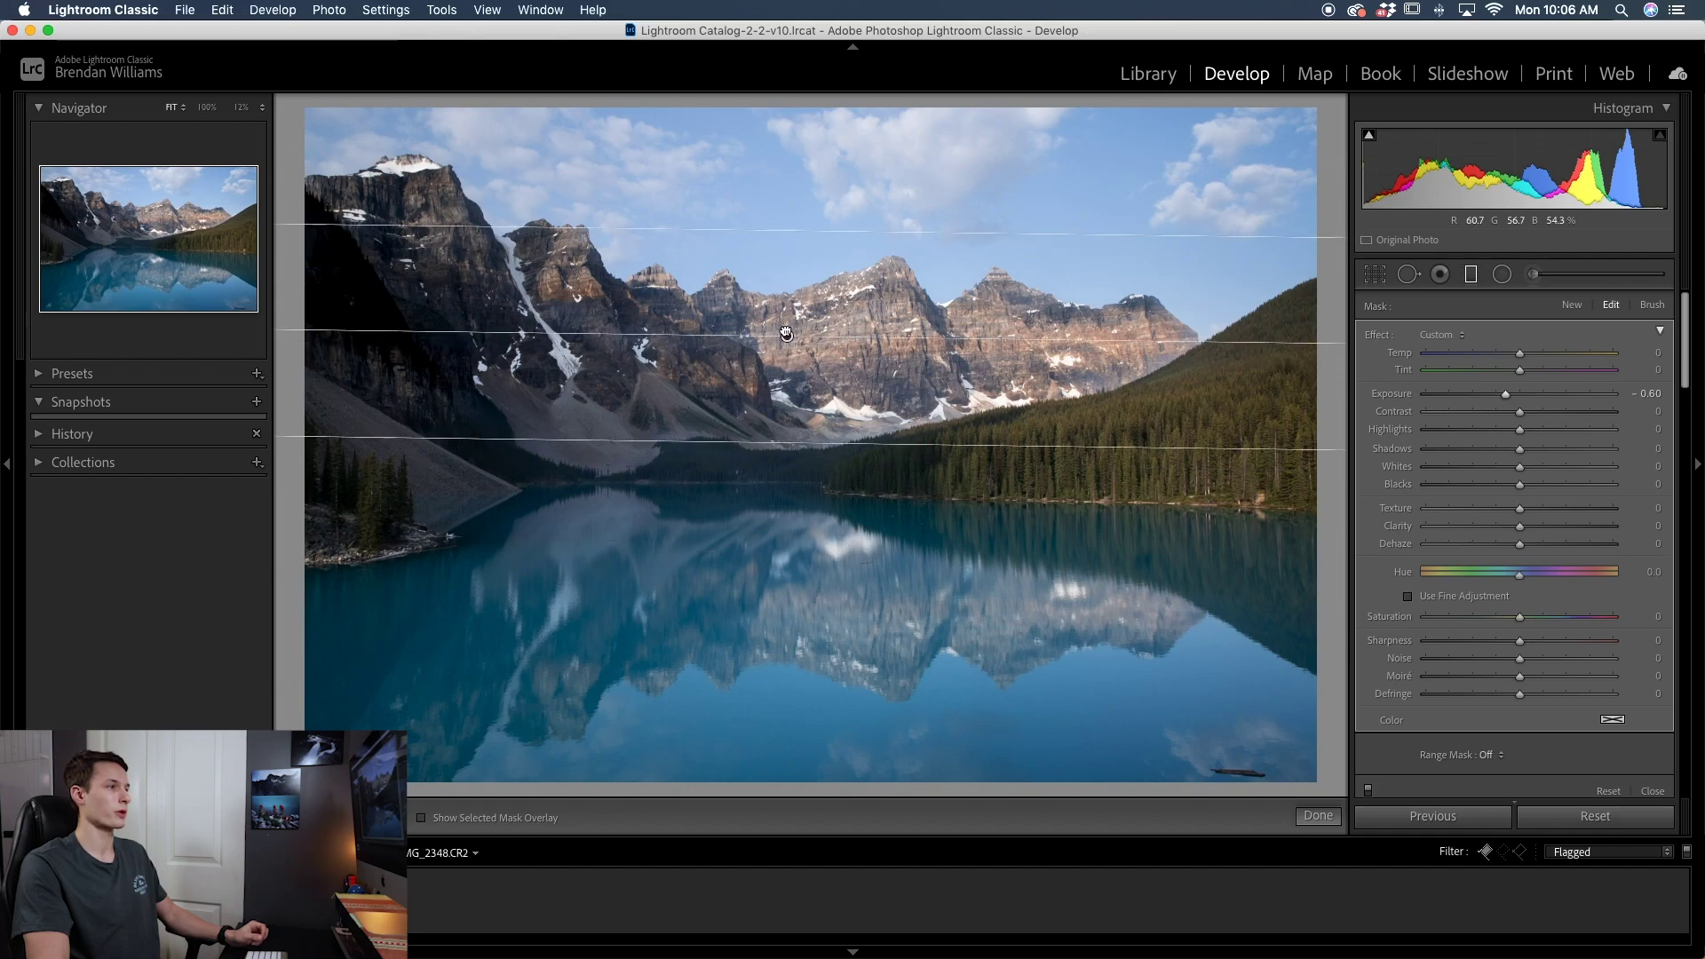
{"action": "left_click_drag", "start_coordinate": [786, 334], "coordinate": [783, 256]}
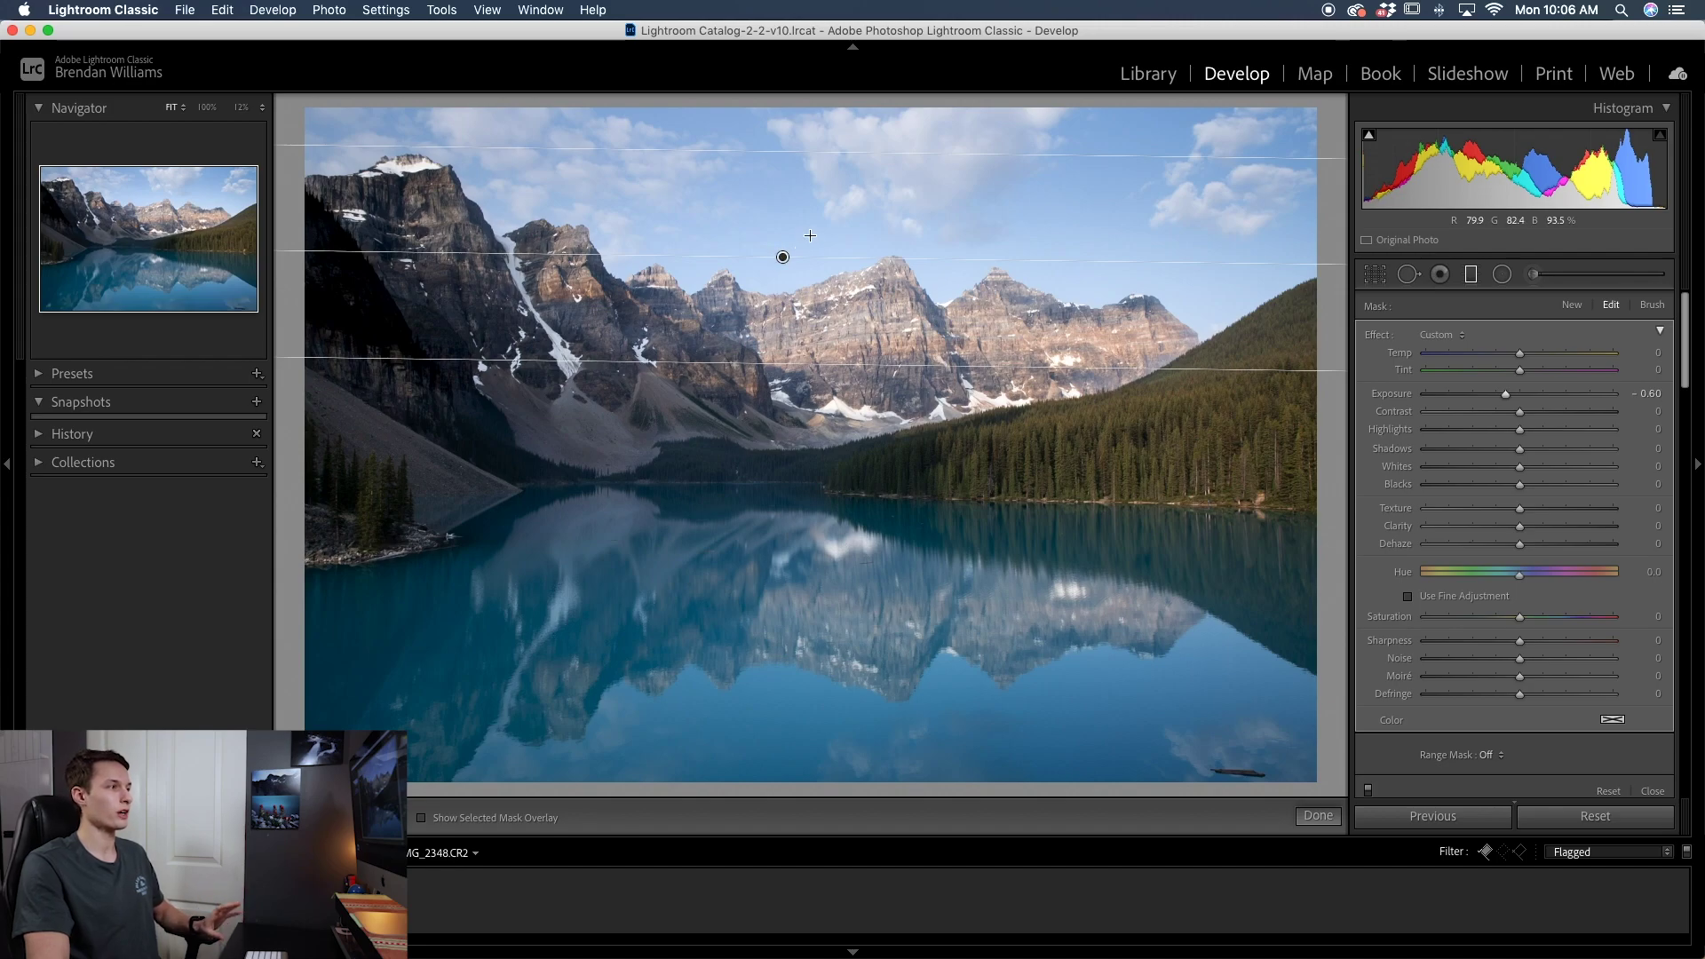
{"action": "left_click_drag", "start_coordinate": [783, 256], "coordinate": [783, 347]}
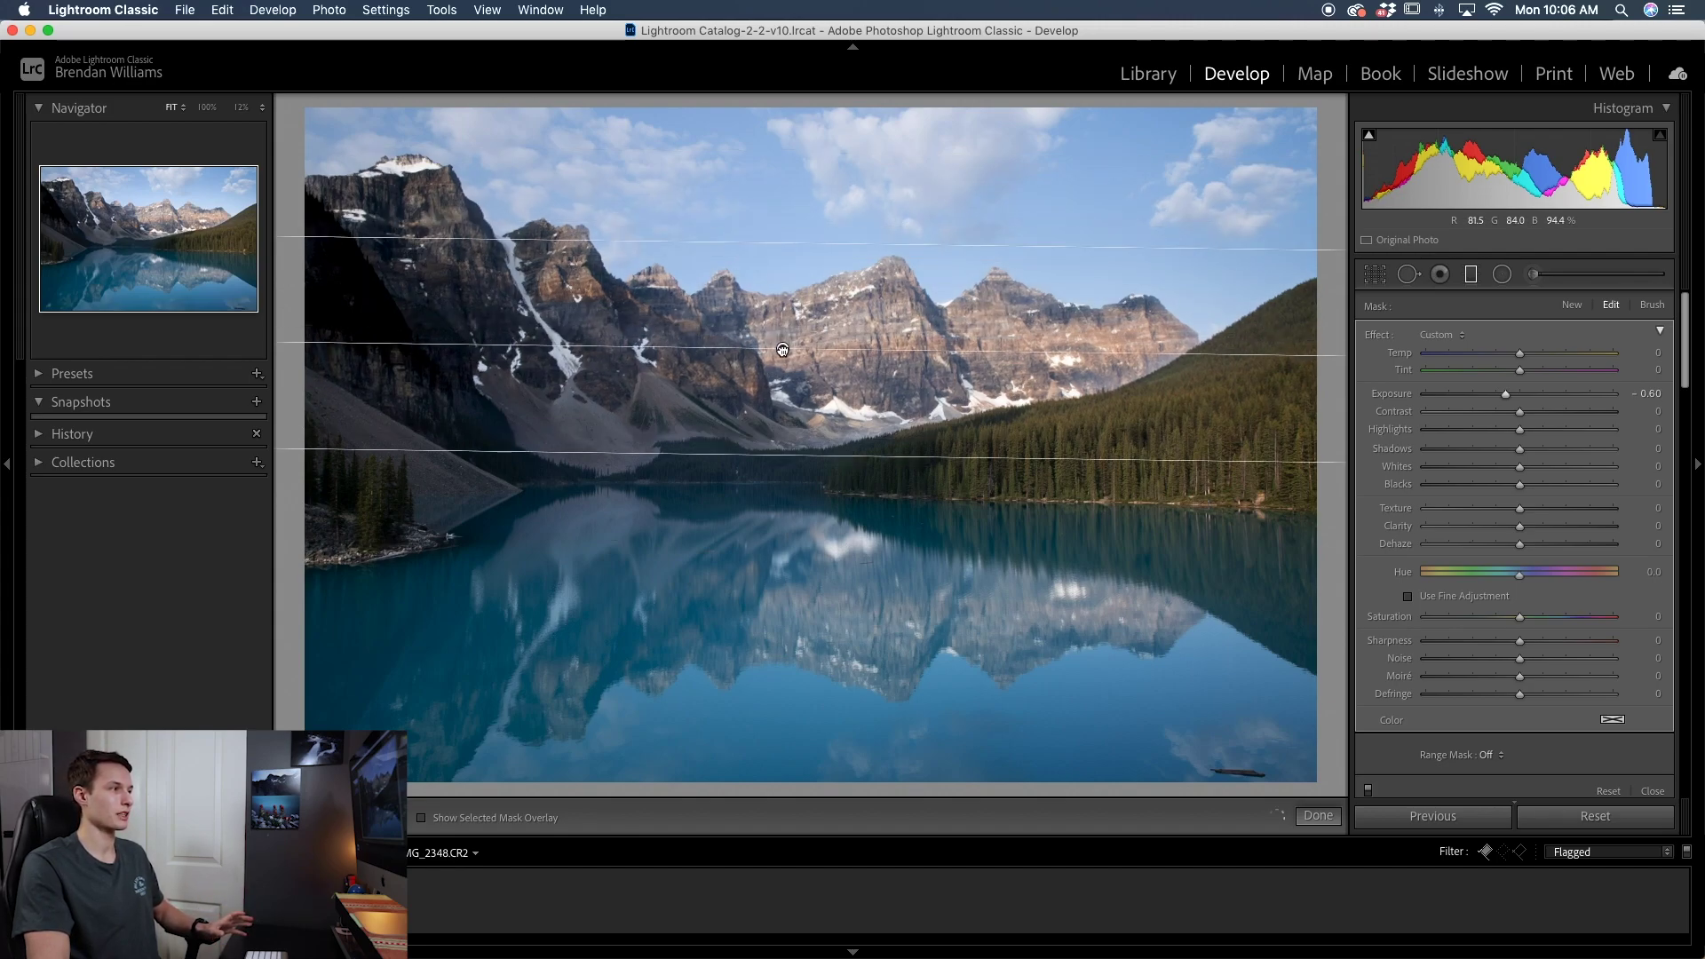
{"action": "left_click", "coordinate": [1501, 757]}
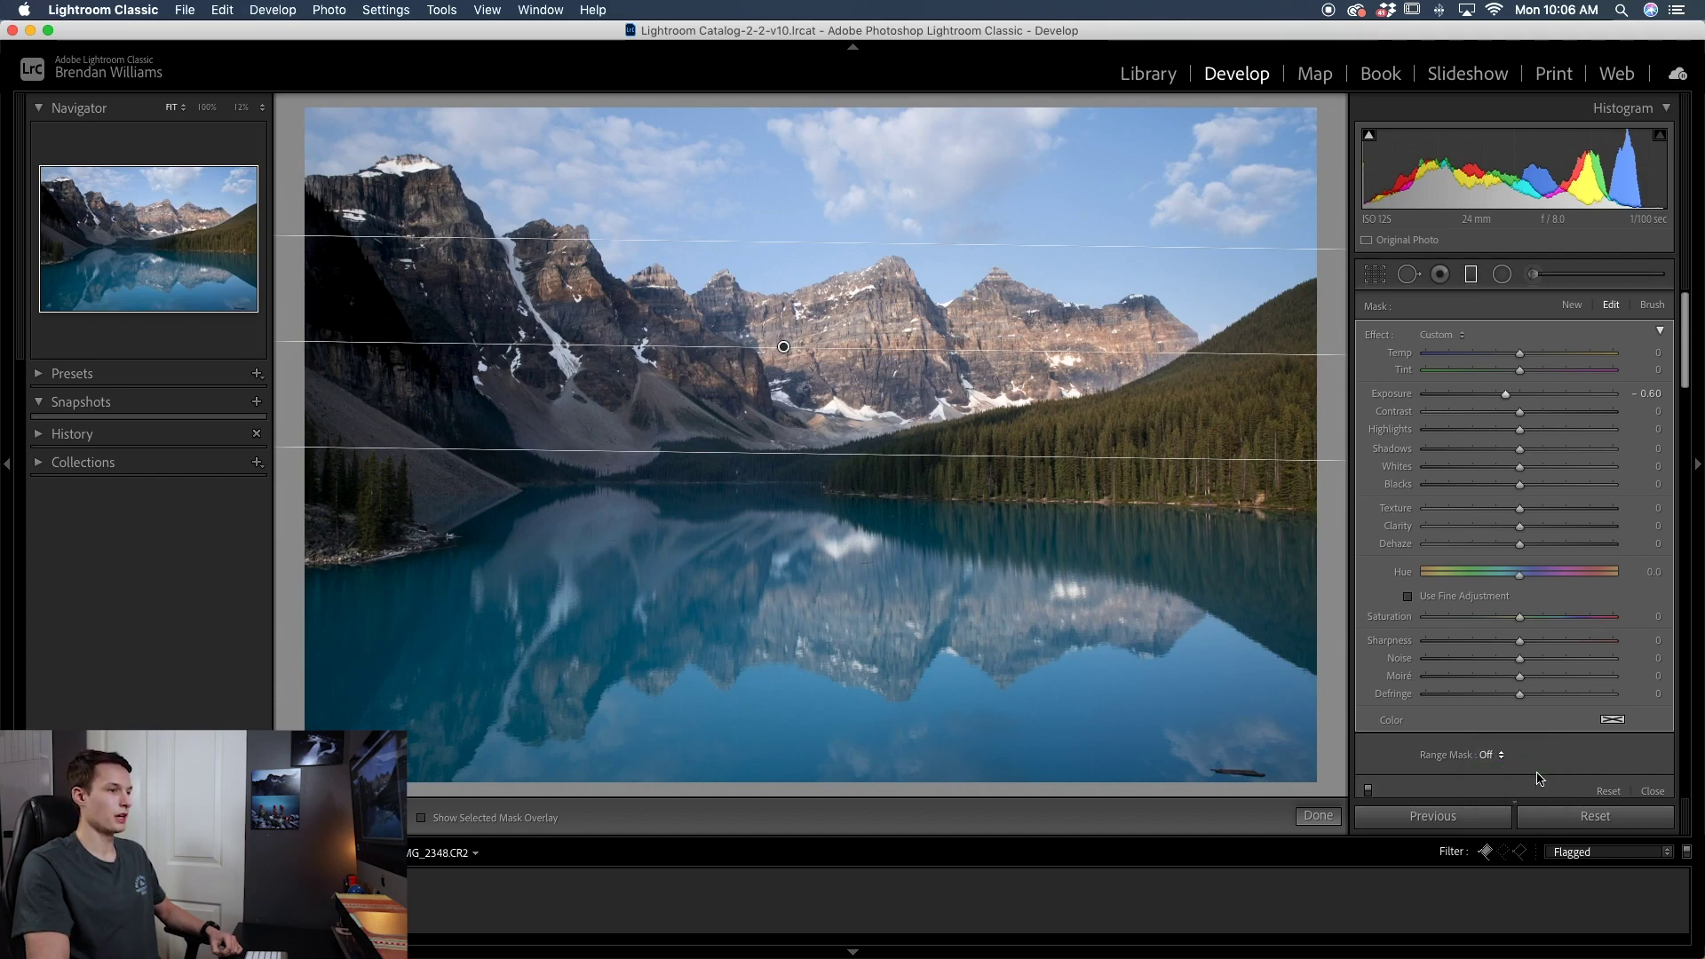
Set the filter's range mask to Color, sample the blue sky, and check coverage with the overlay
{"action": "left_click", "coordinate": [1501, 755]}
{"action": "scroll", "coordinate": [1510, 728], "scroll_direction": "down", "scroll_amount": 1}
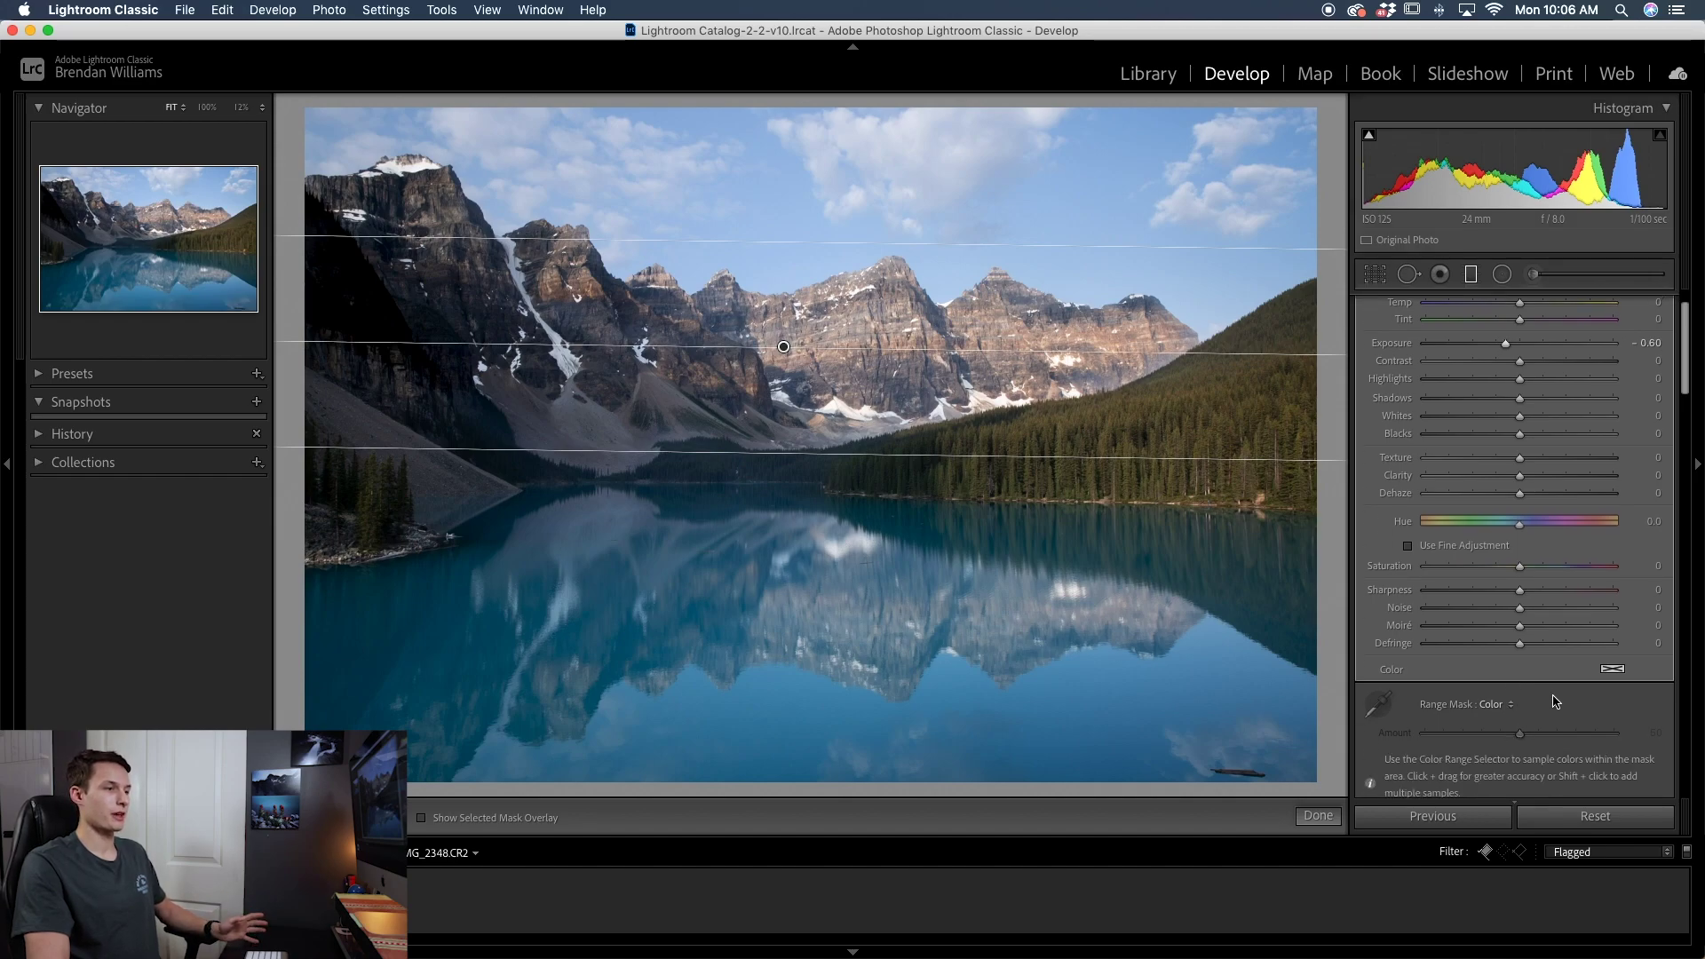
{"action": "scroll", "coordinate": [1555, 702], "scroll_direction": "down", "scroll_amount": 1}
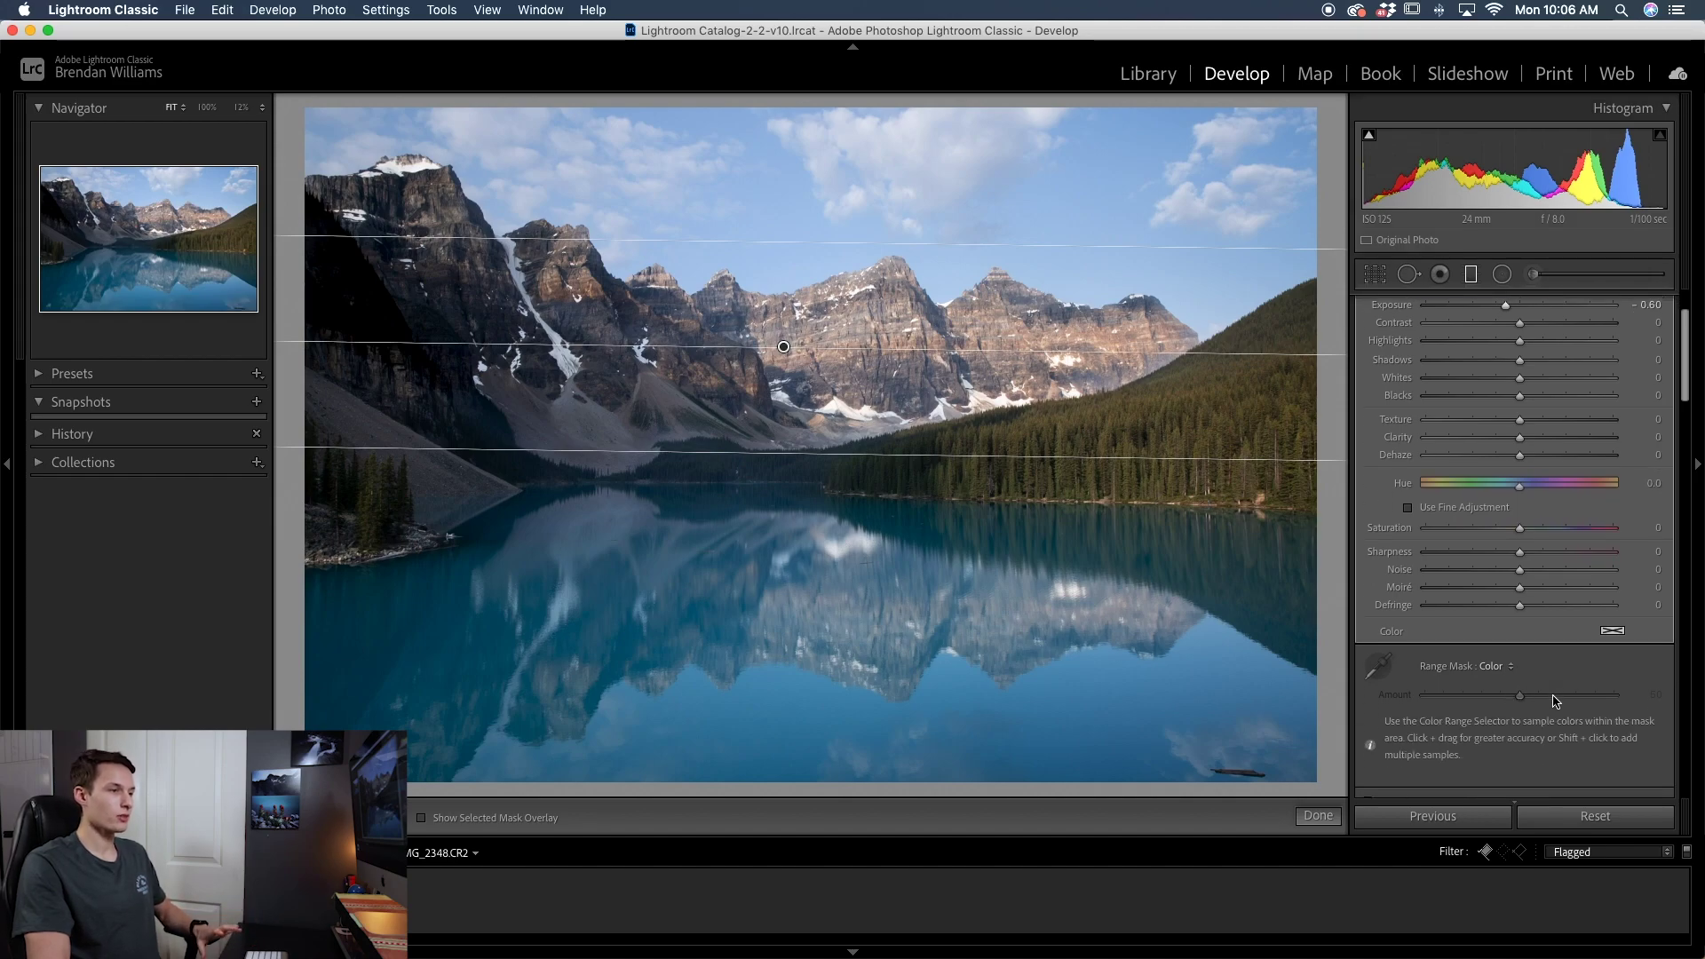
{"action": "left_click", "coordinate": [1377, 672]}
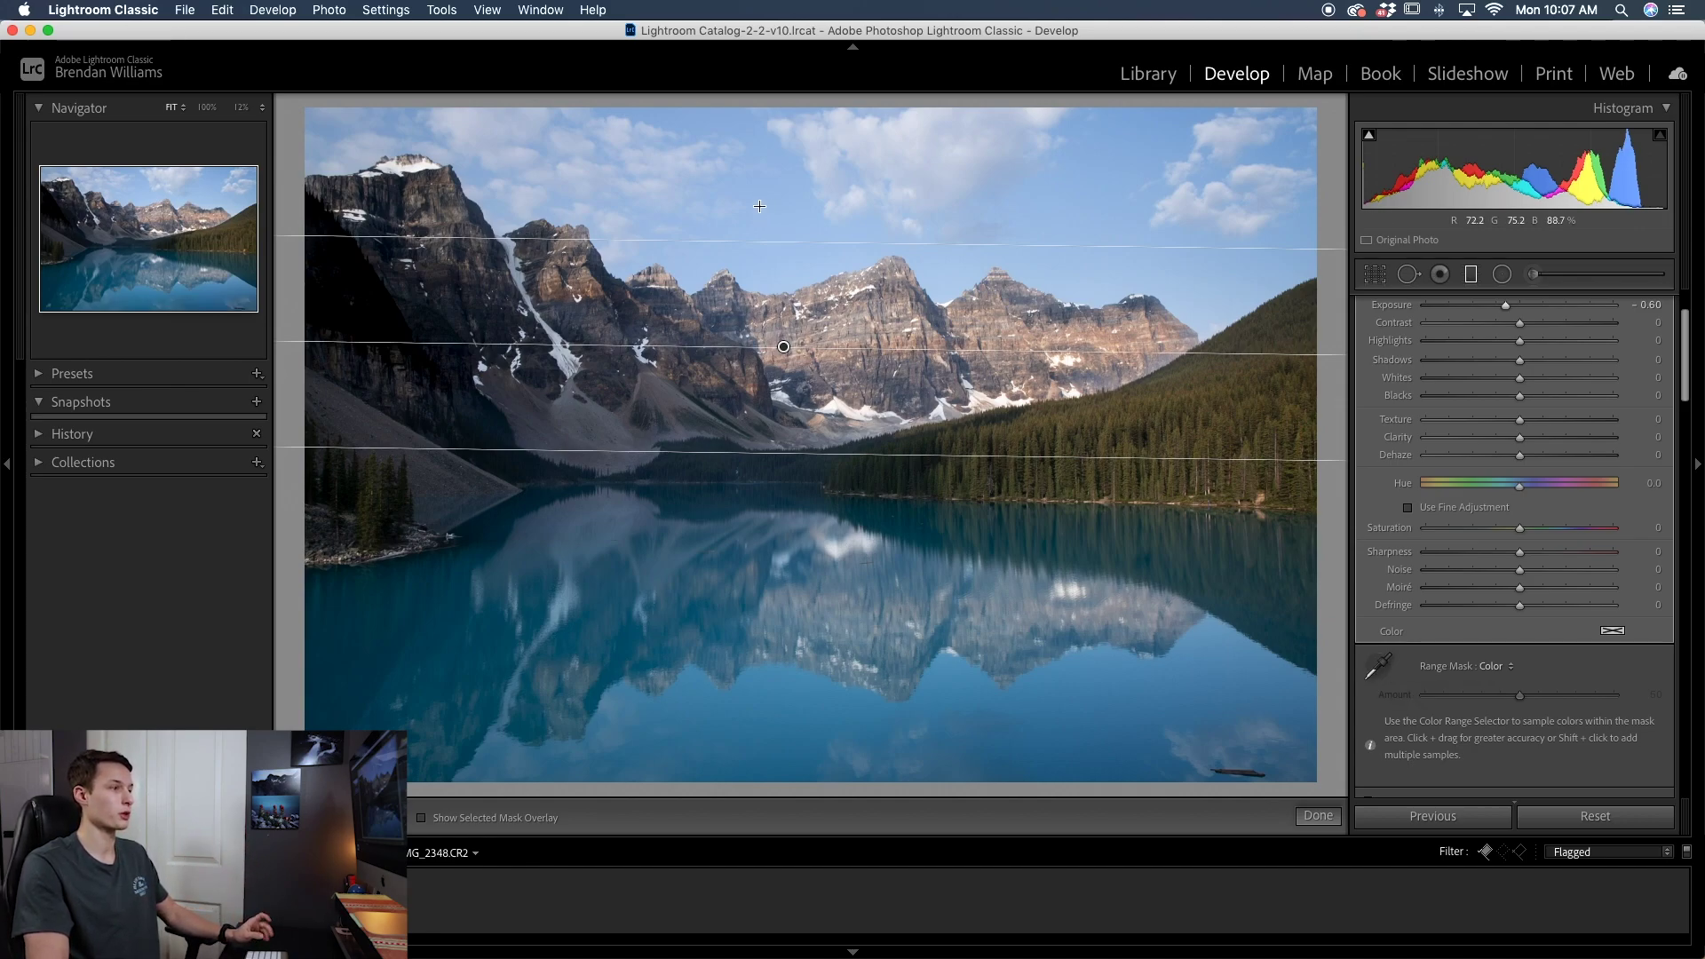
{"action": "left_click", "coordinate": [1378, 667]}
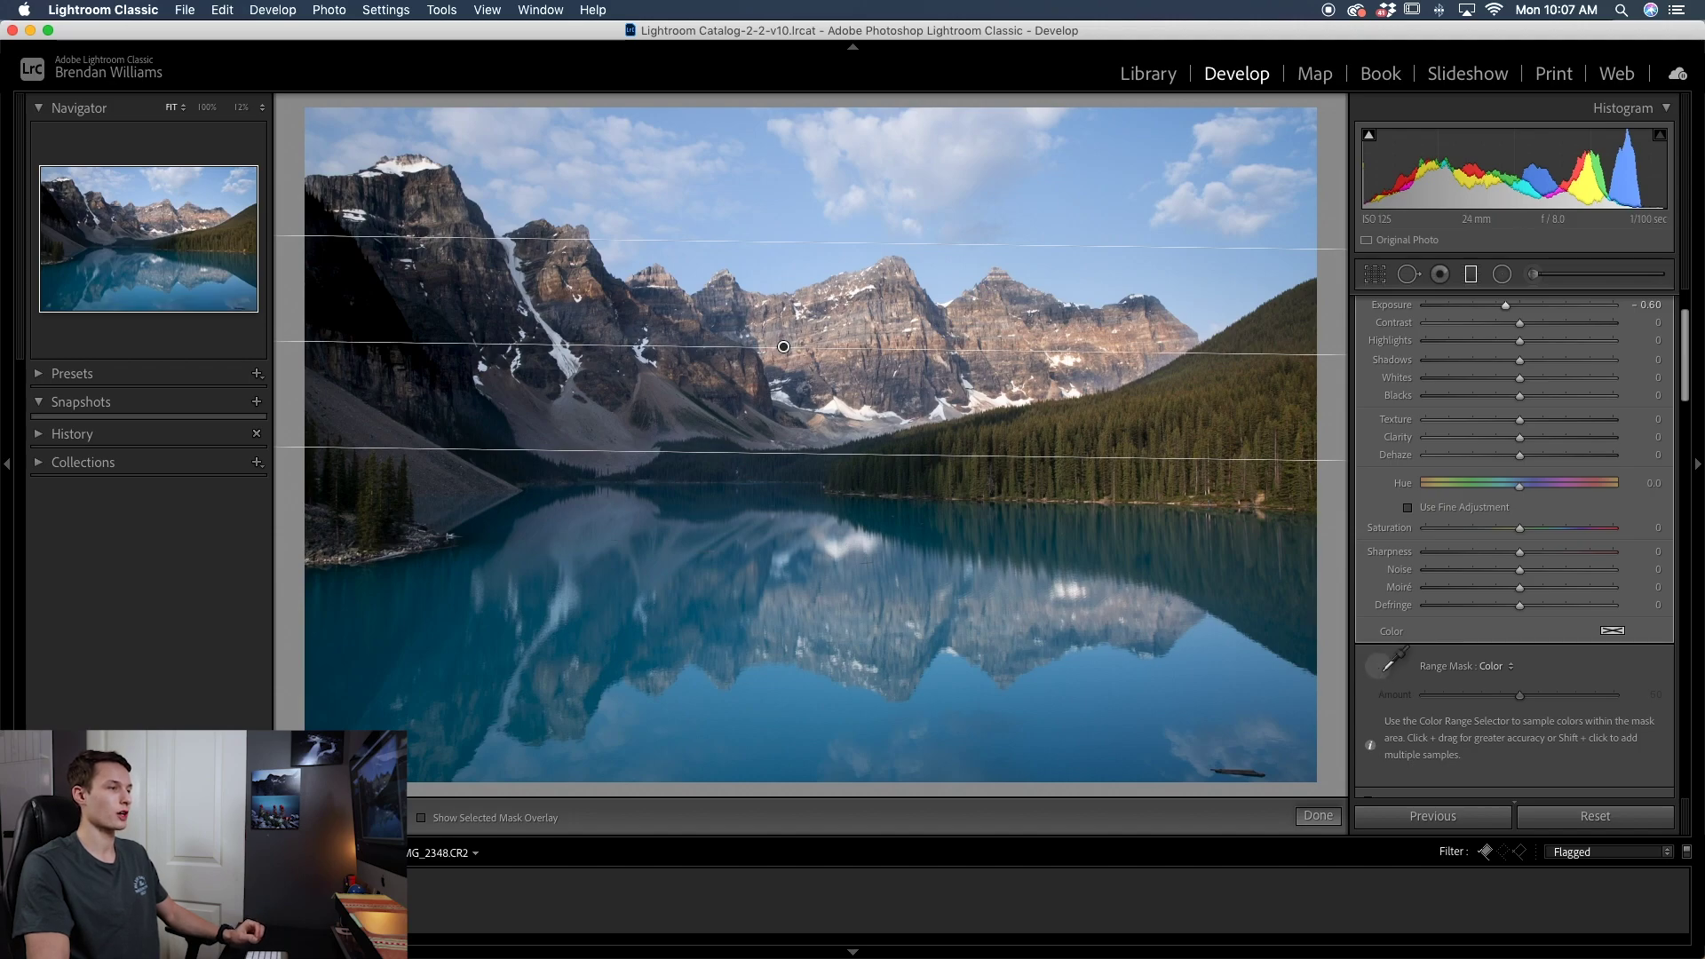
{"action": "left_click", "coordinate": [1379, 666]}
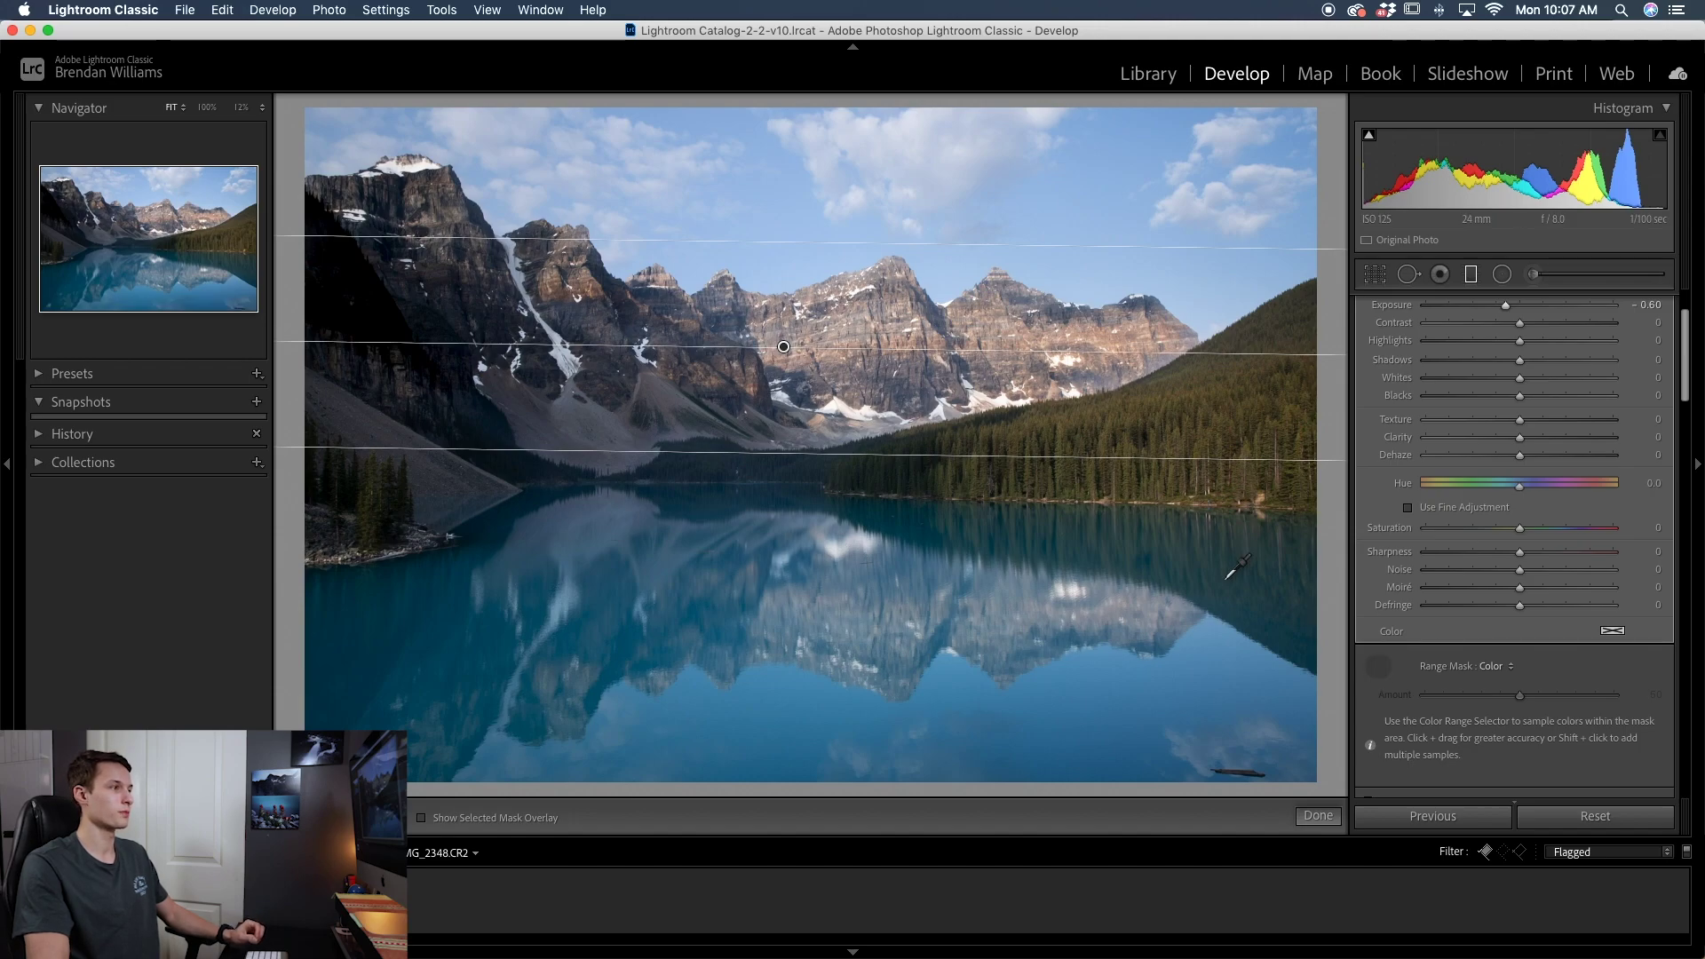
{"action": "left_click", "coordinate": [781, 229]}
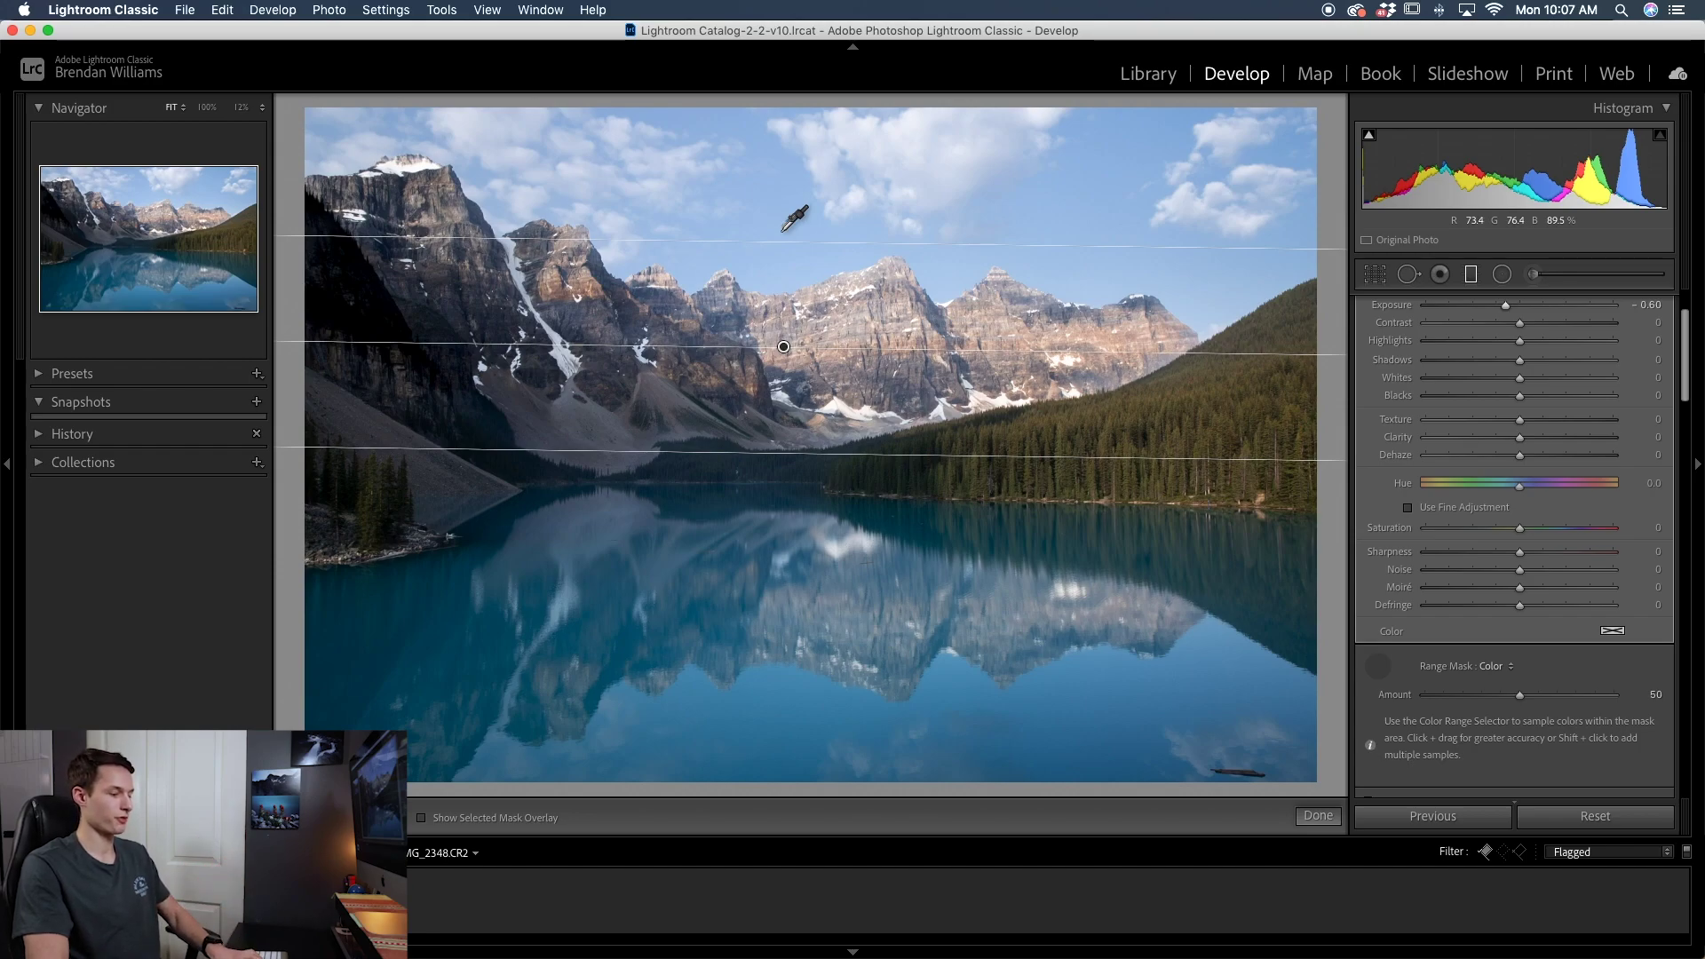
{"action": "key", "text": "o"}
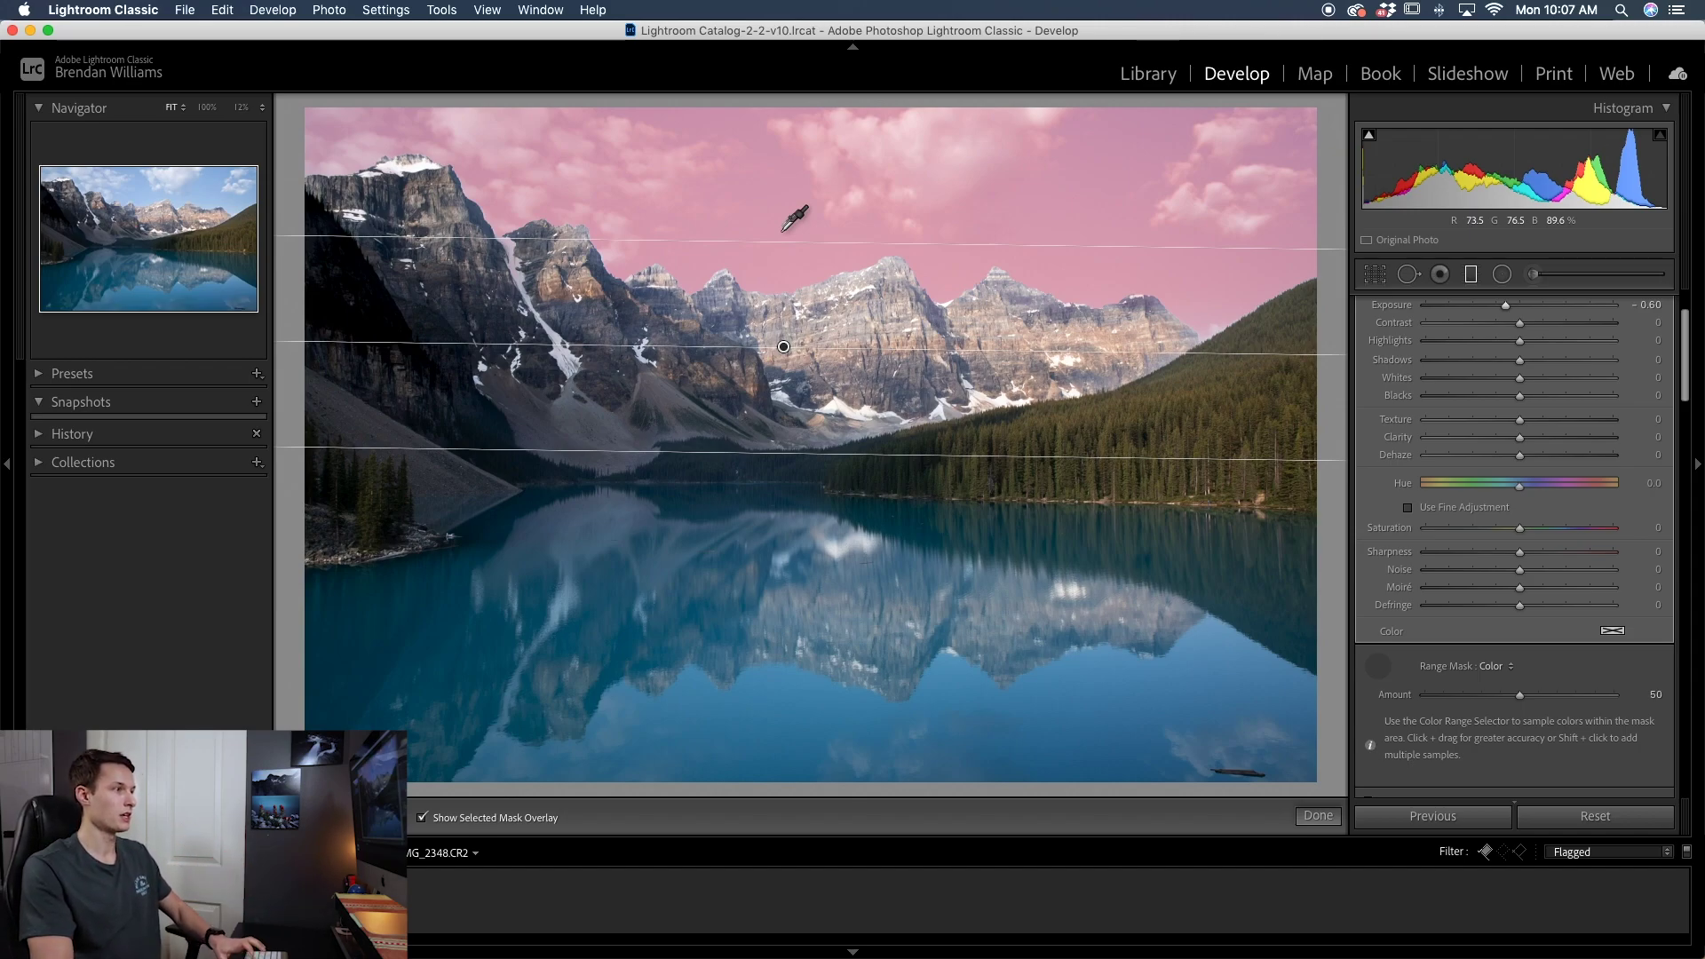
{"action": "key", "text": "o"}
{"action": "scroll", "coordinate": [1522, 332], "scroll_direction": "up", "scroll_amount": 1}
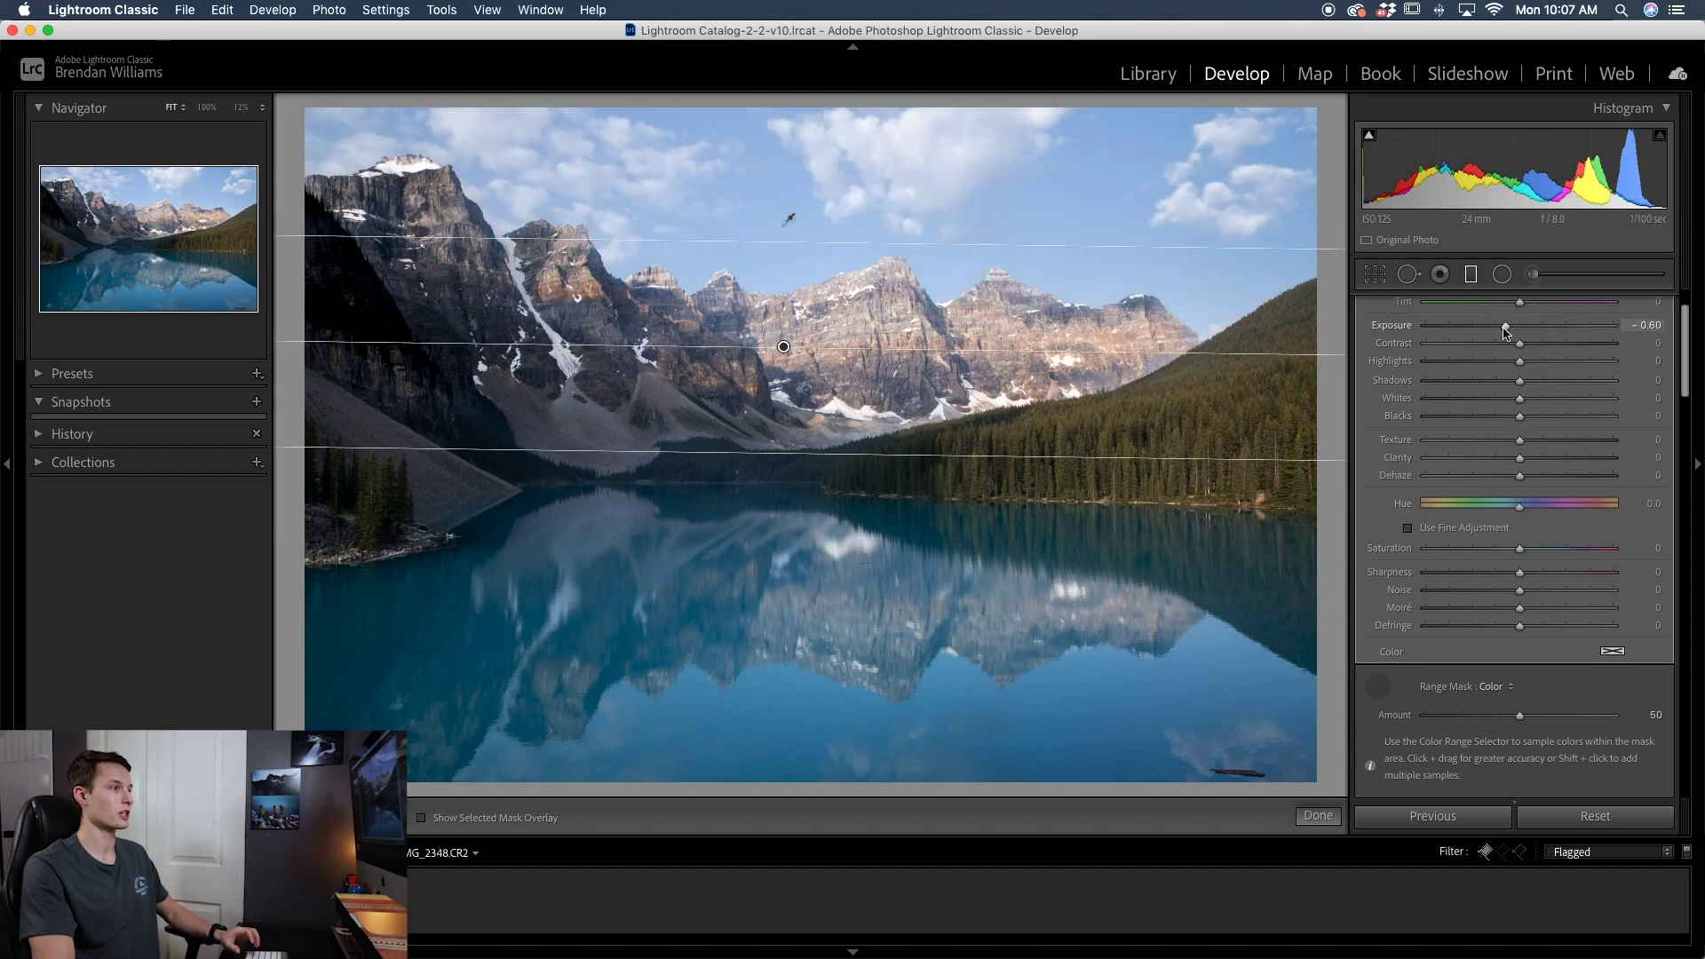
Lower the sky filter exposure to -0.96 and add two more sky colour samples
{"action": "left_click_drag", "start_coordinate": [1505, 331], "coordinate": [1498, 329]}
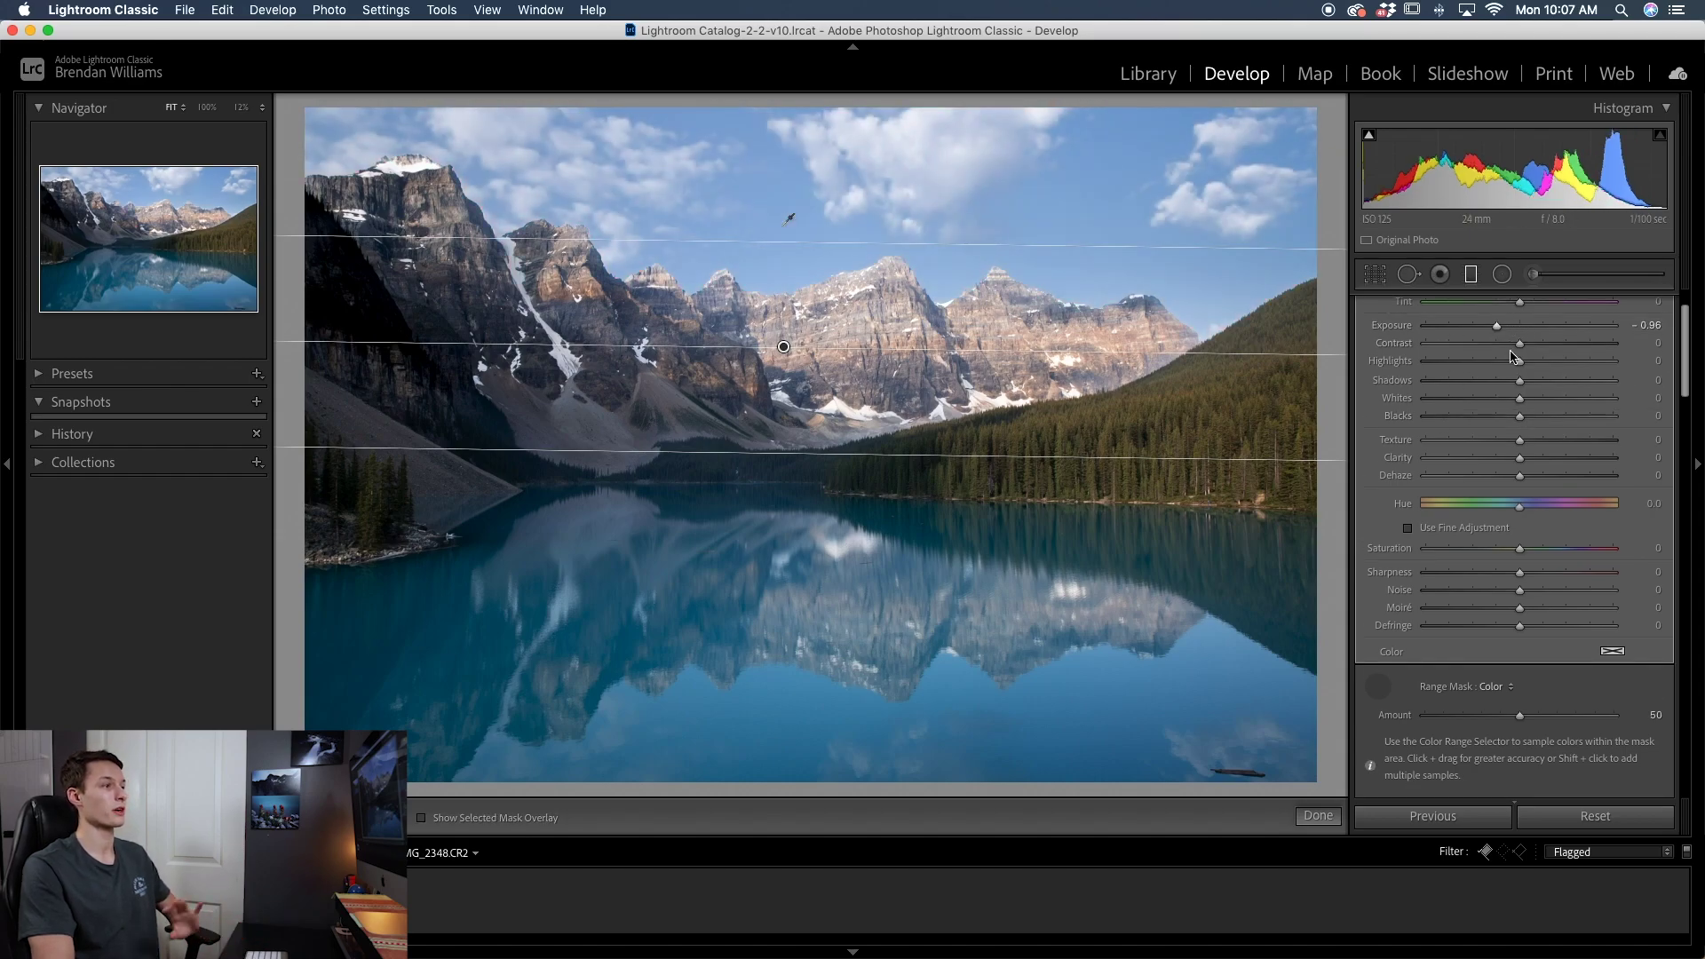
{"action": "scroll", "coordinate": [1501, 337], "scroll_direction": "up", "scroll_amount": 1}
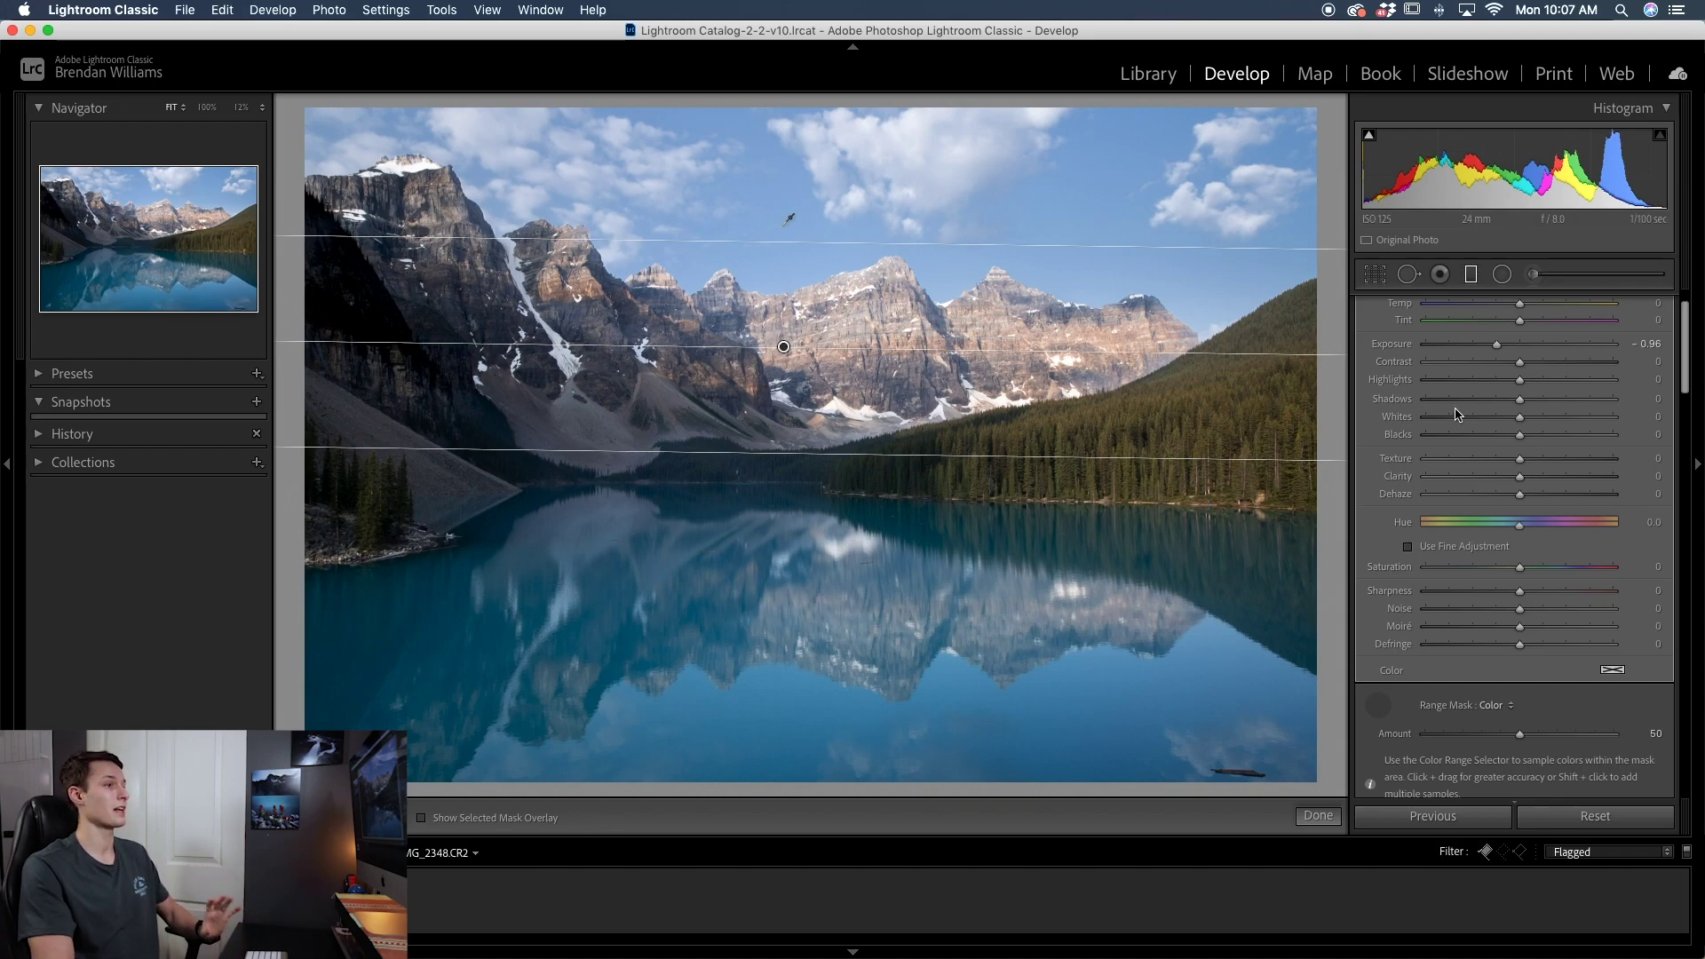
{"action": "scroll", "coordinate": [1501, 391], "scroll_direction": "up", "scroll_amount": 1}
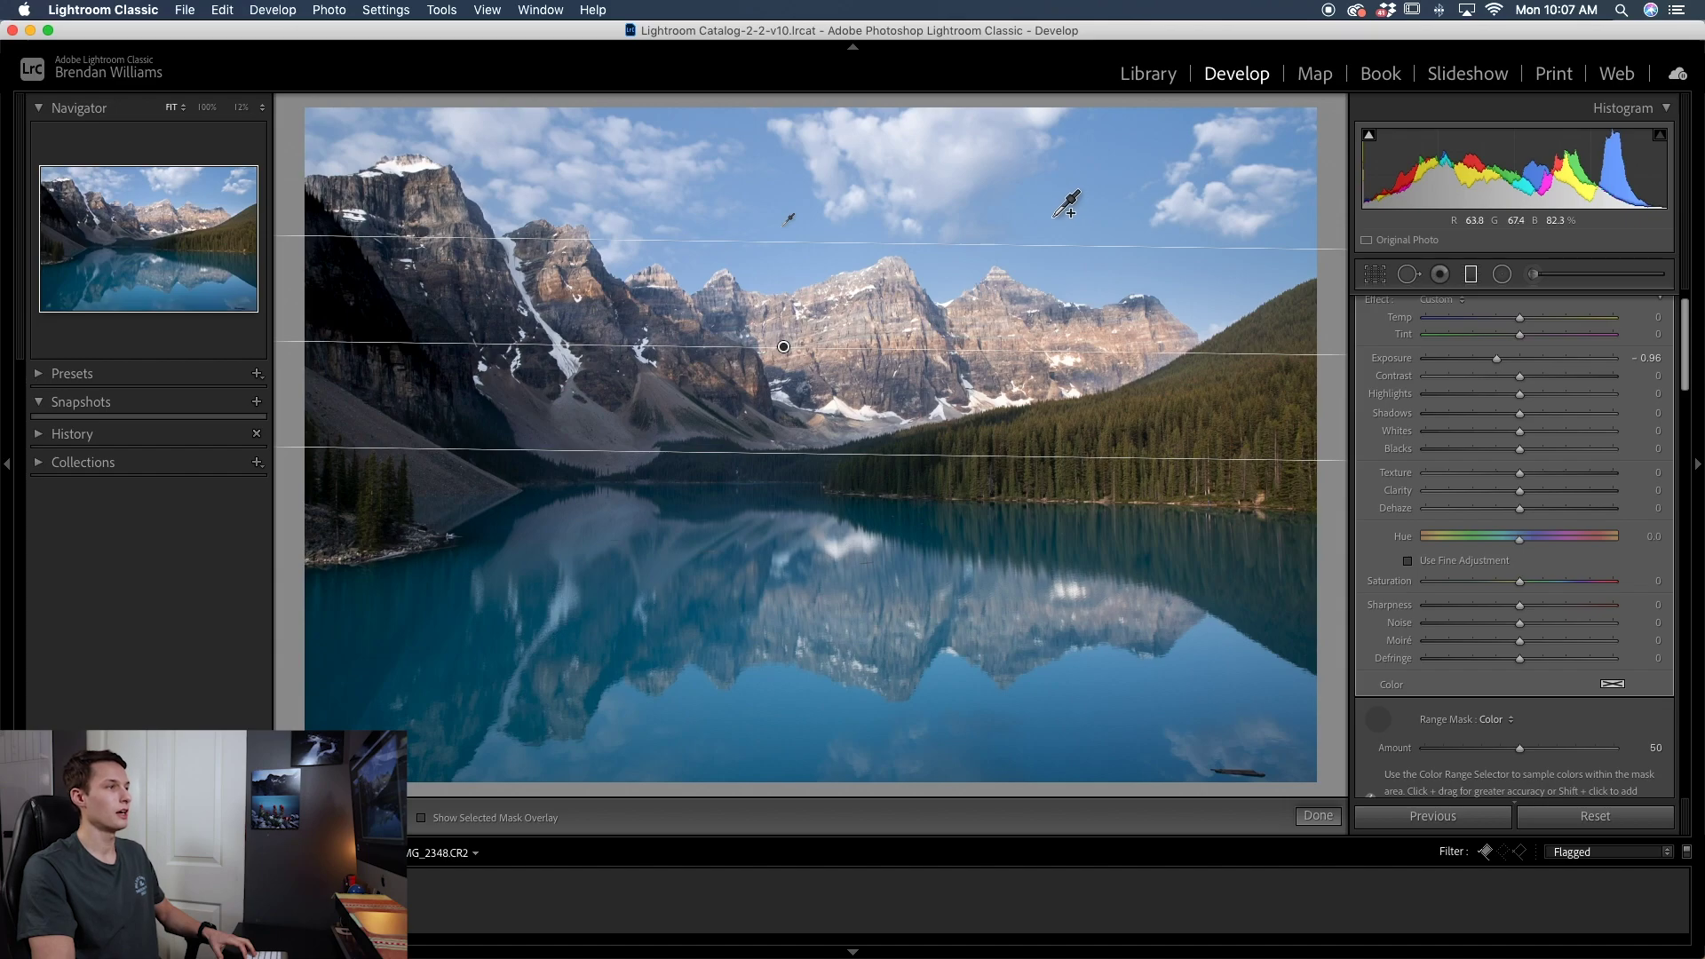
{"action": "left_click", "coordinate": [1057, 213], "text": "shift"}
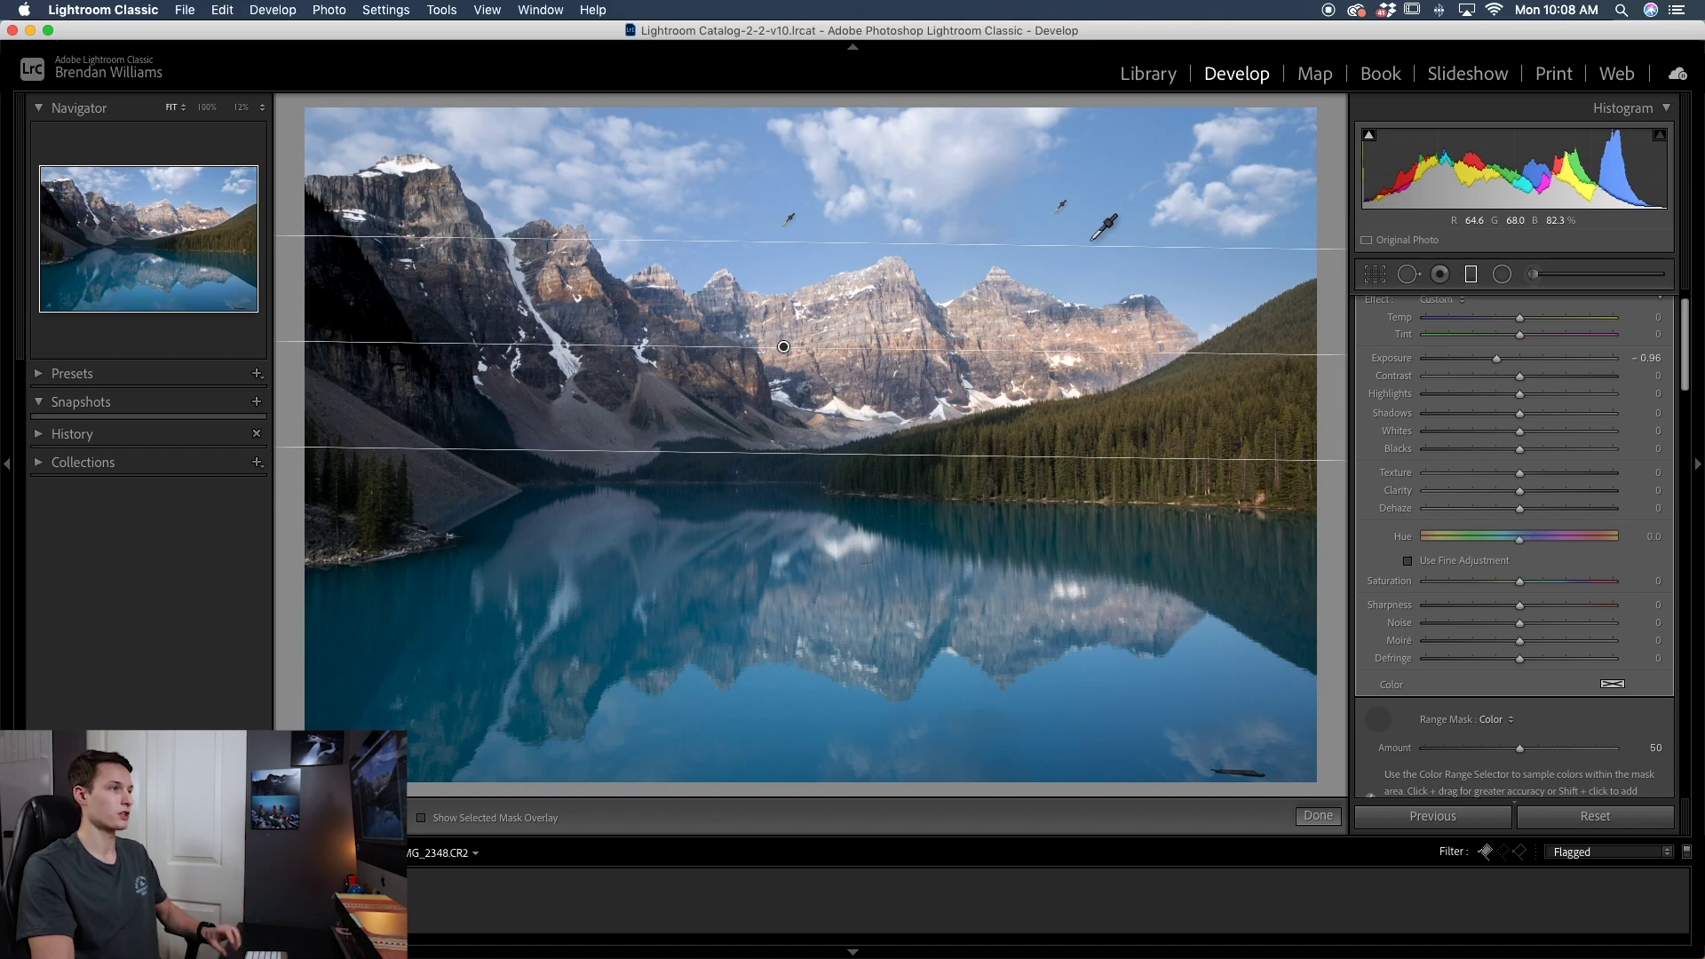
{"action": "left_click", "coordinate": [1118, 147]}
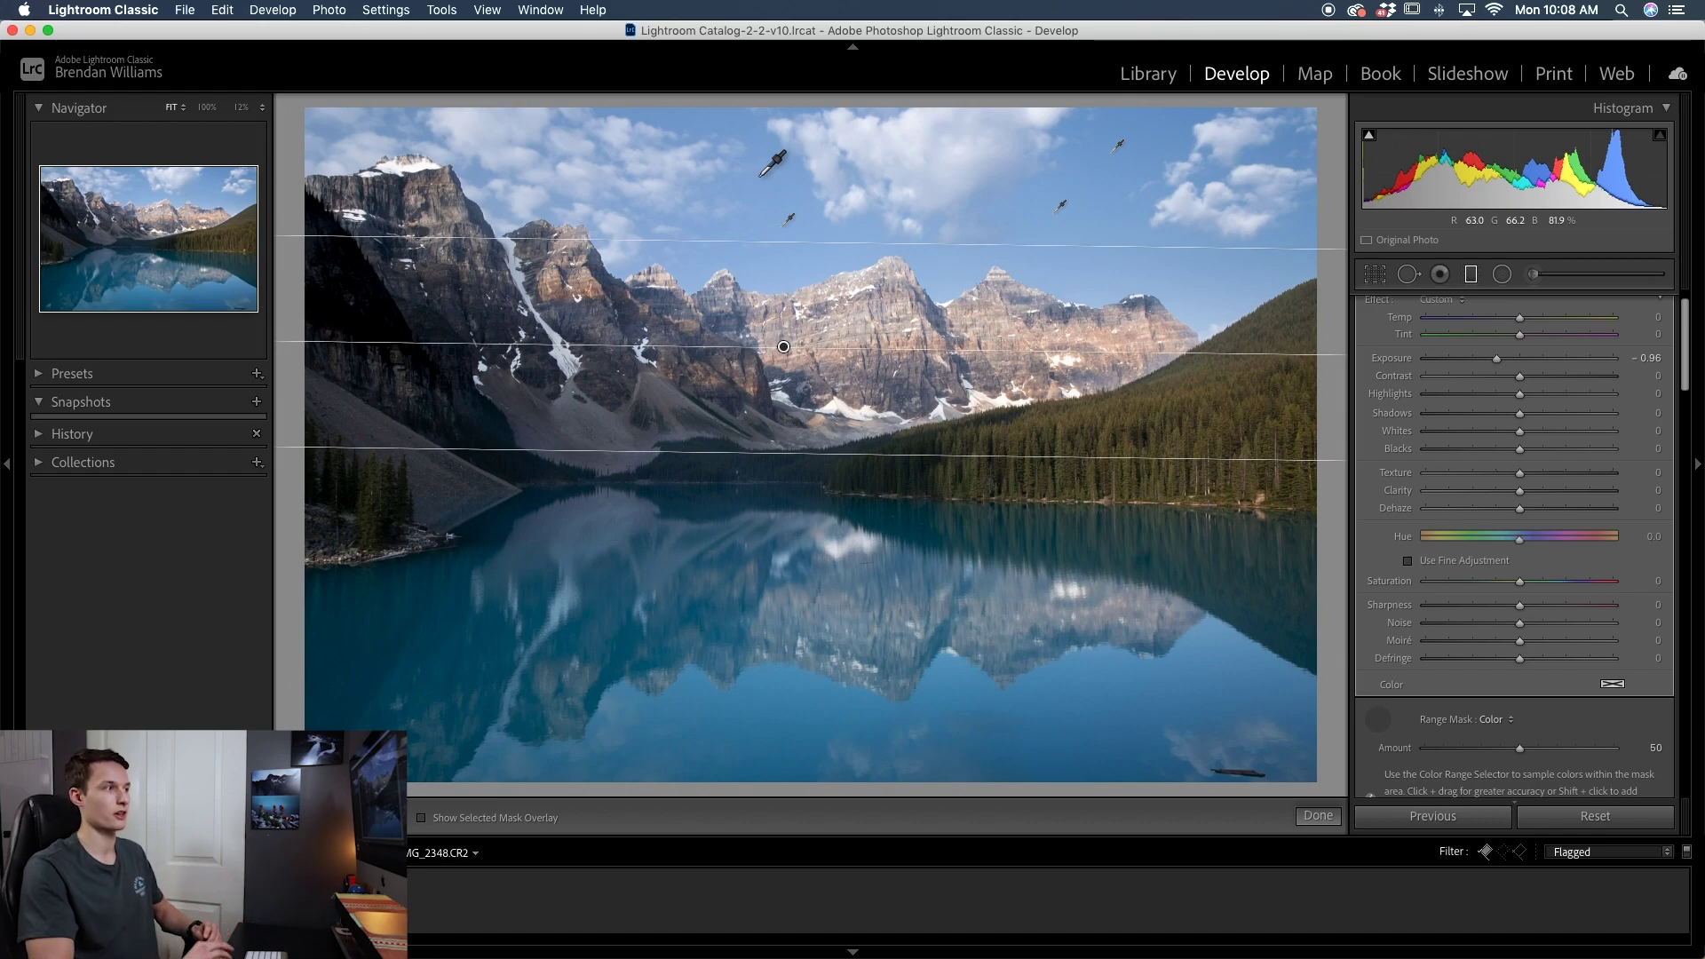
{"action": "left_click", "coordinate": [1377, 718]}
{"action": "scroll", "coordinate": [1524, 748], "scroll_direction": "down", "scroll_amount": 2}
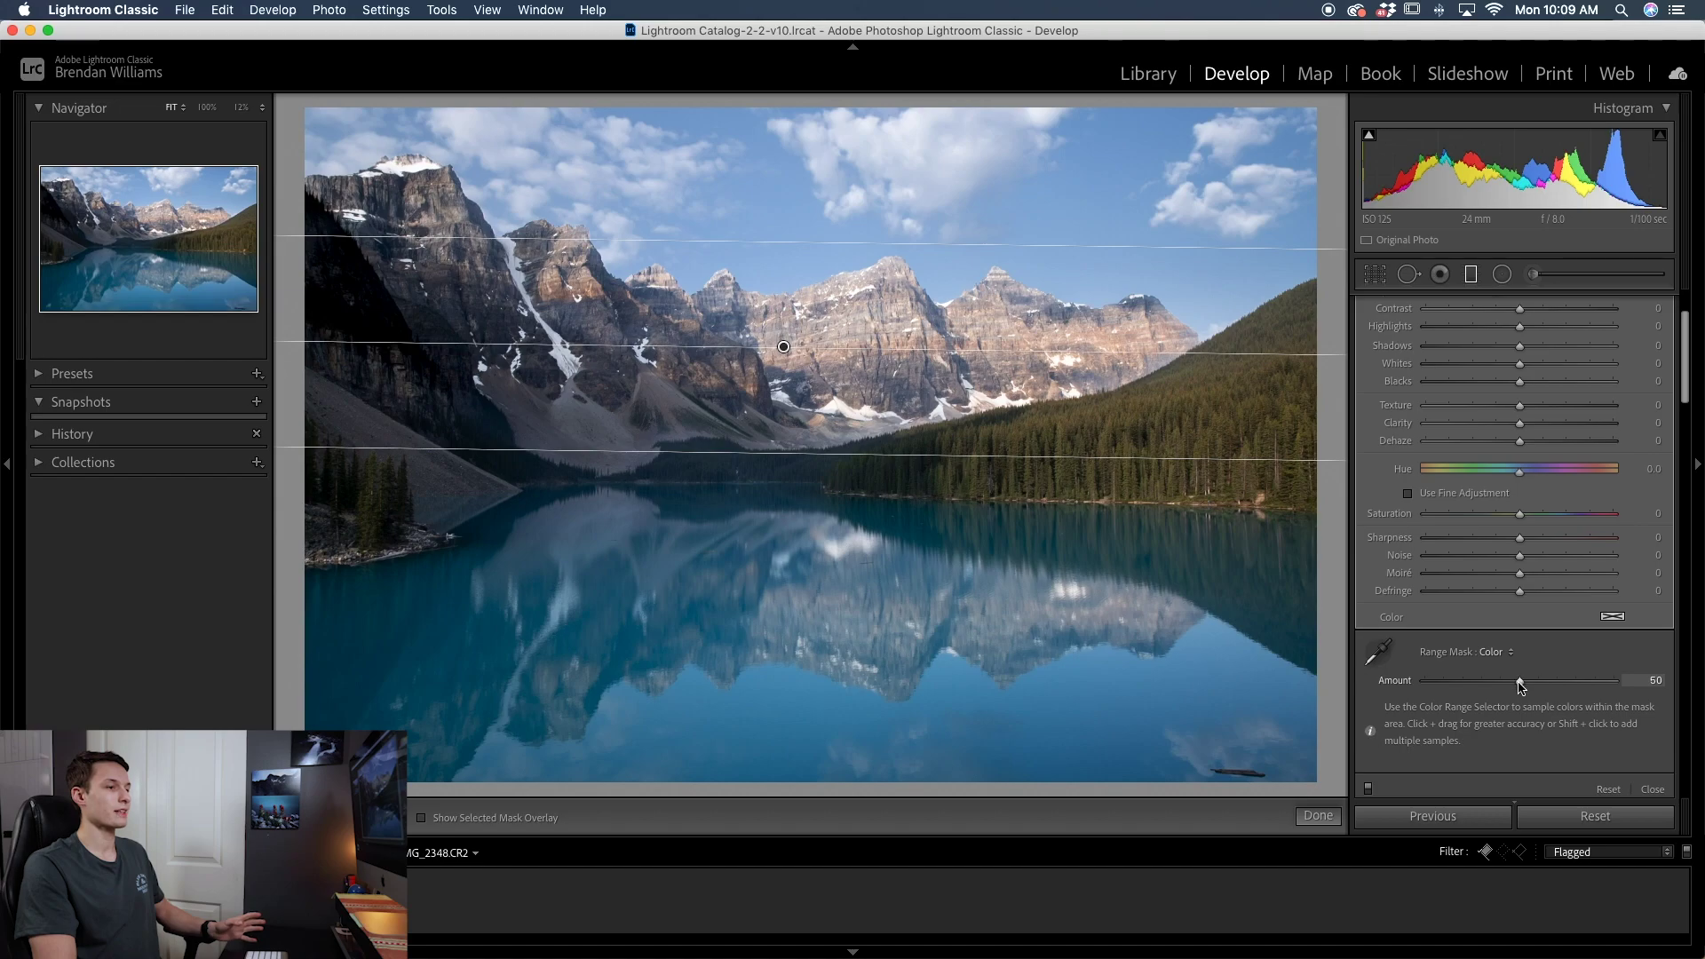
Try range mask amounts 0 and 51, reset it to 50, and close the sky filter
{"action": "left_click_drag", "start_coordinate": [1519, 684], "coordinate": [1422, 682]}
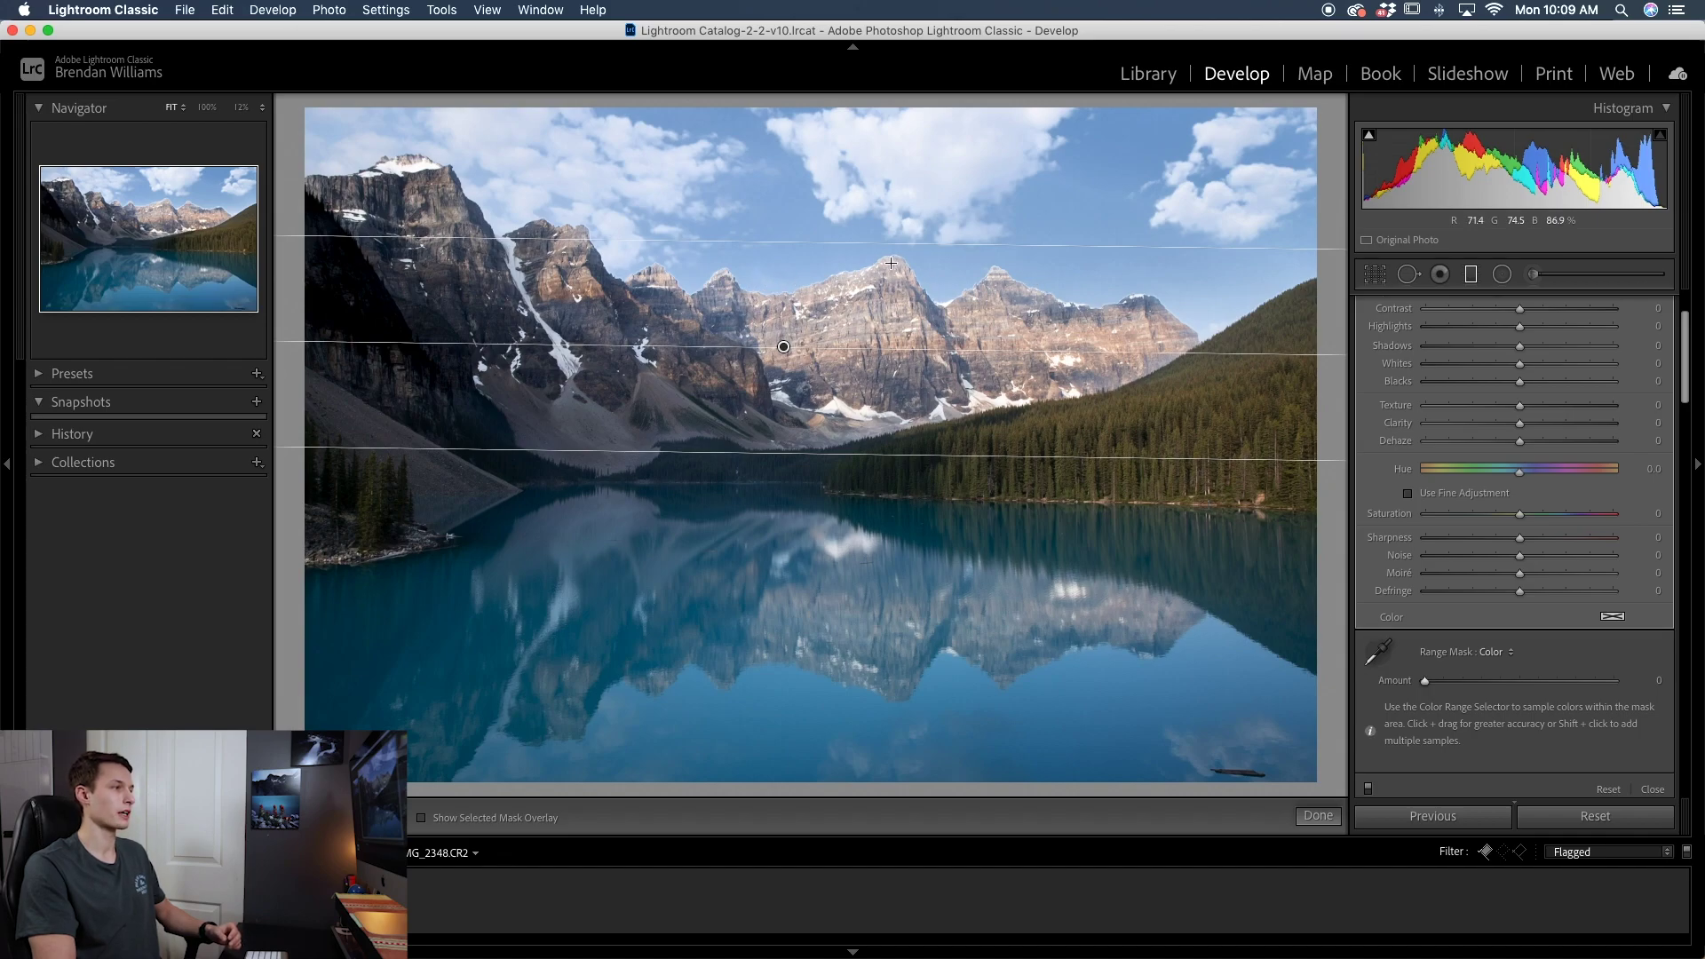
{"action": "left_click_drag", "start_coordinate": [1424, 680], "coordinate": [1662, 680]}
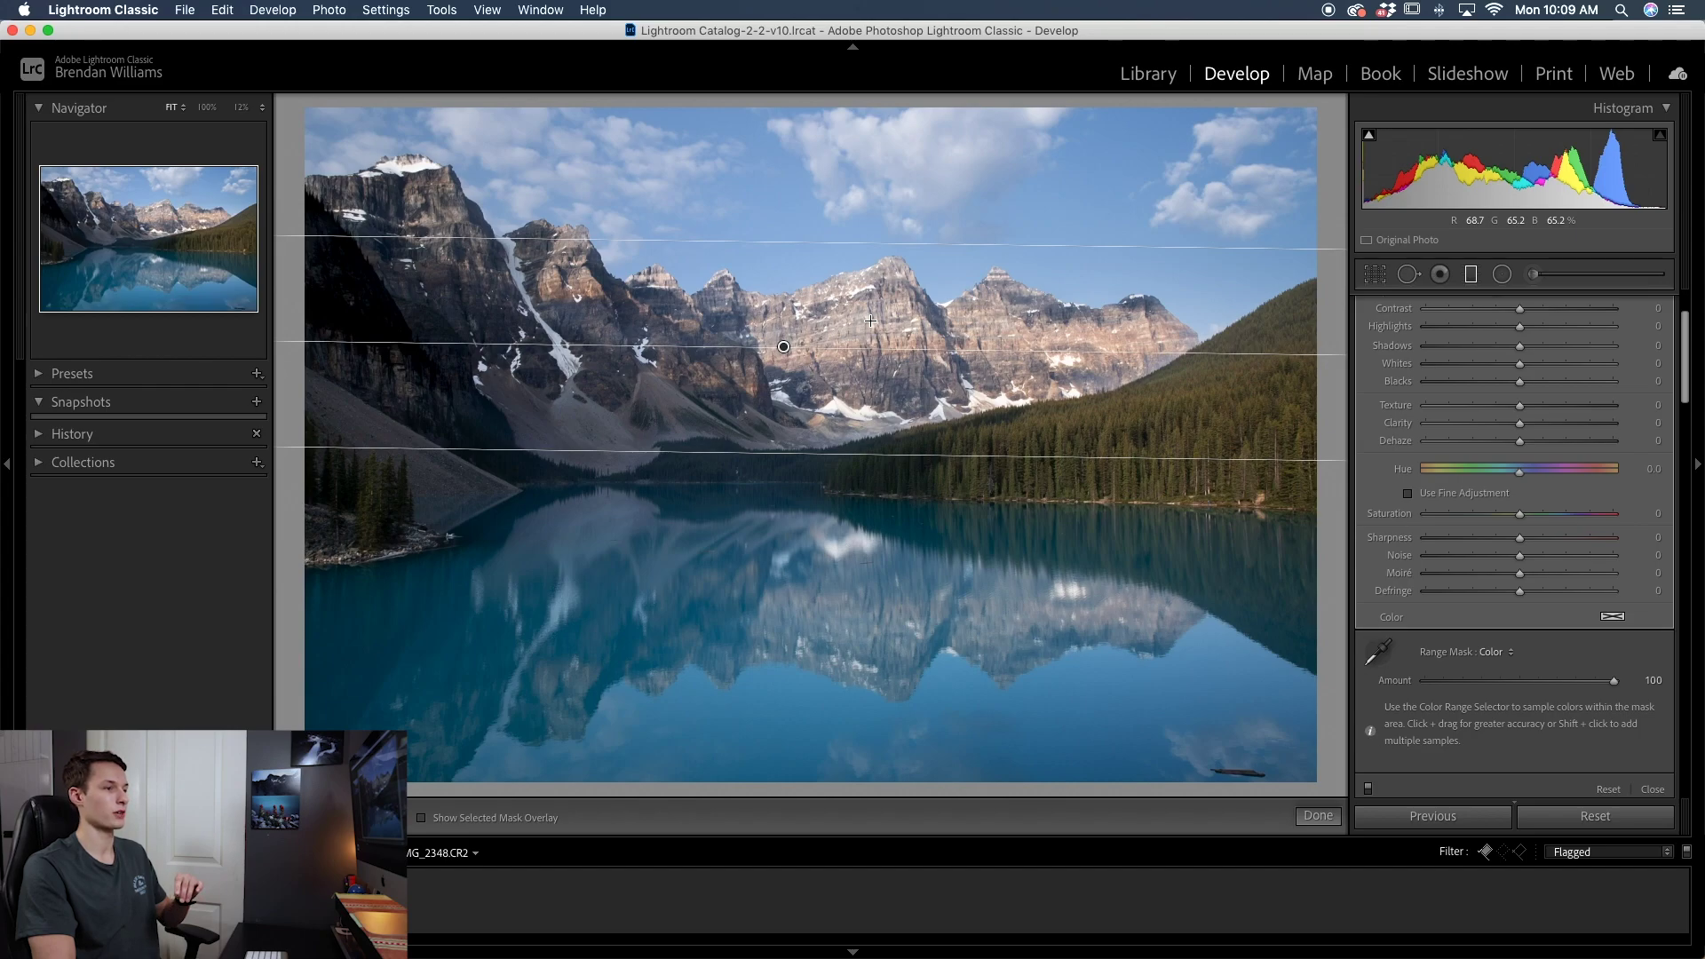
{"action": "double_click", "coordinate": [1536, 680]}
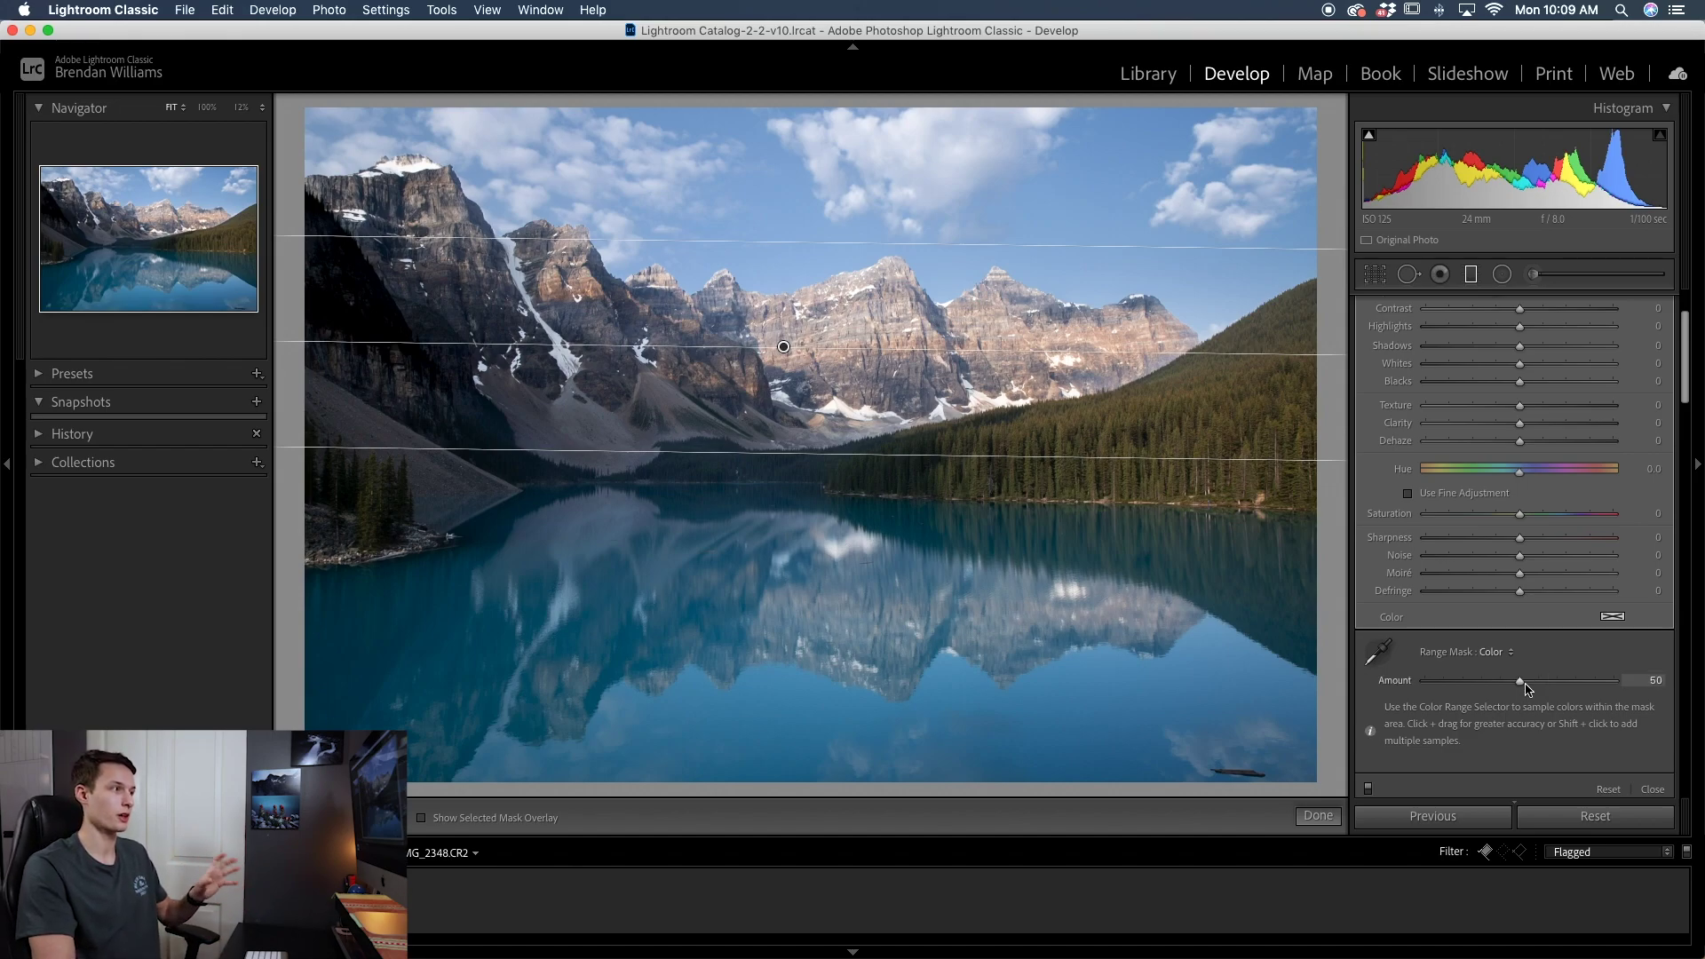
{"action": "key", "text": "shift+w"}
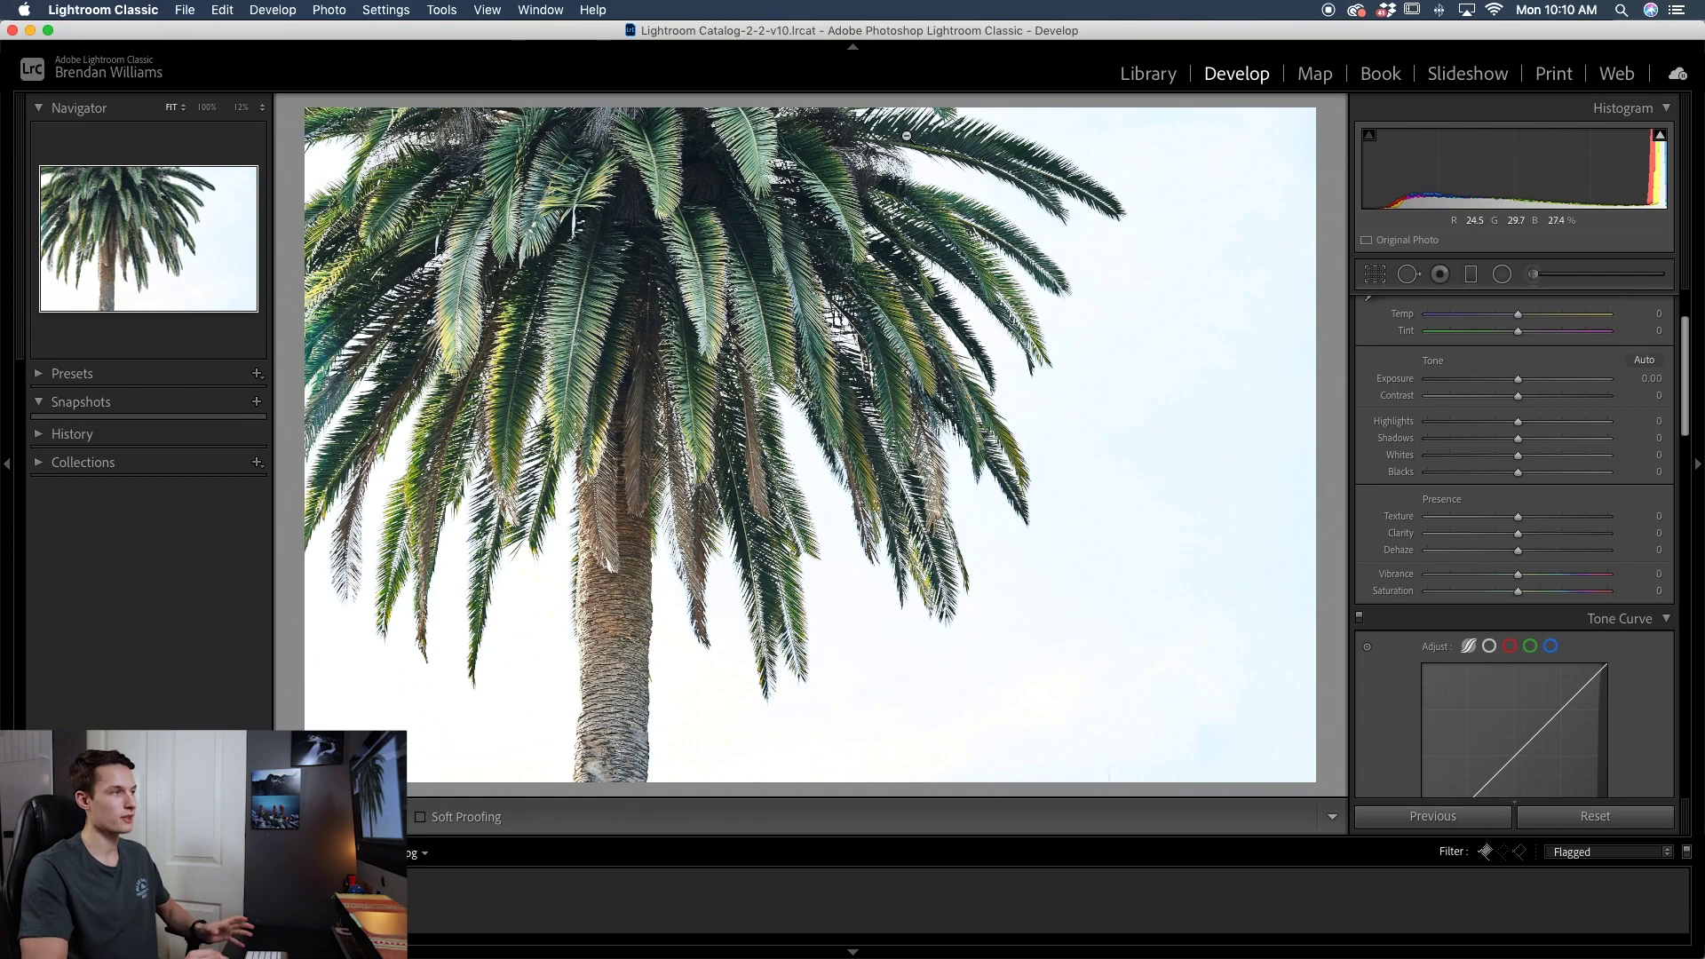
On the palm photo, start a size 43 adjustment brush and paint the upper-left fronds with overlay visible
{"action": "left_click", "coordinate": [1551, 280]}
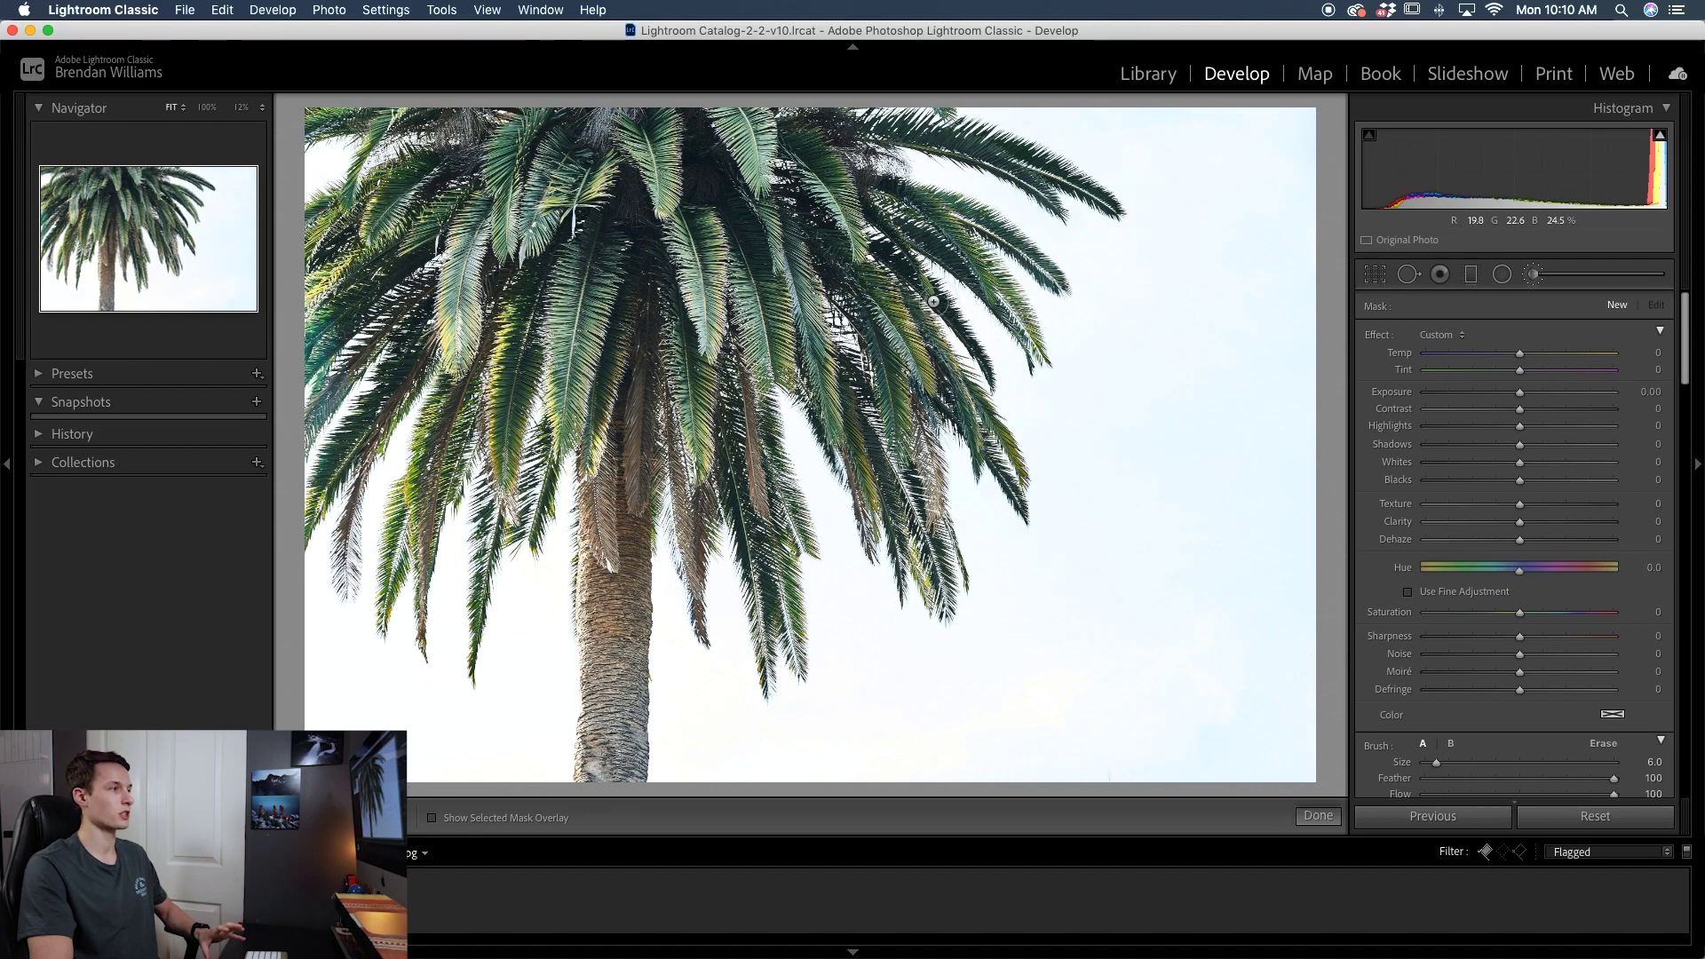
{"action": "scroll", "coordinate": [1136, 373], "scroll_direction": "up", "scroll_amount": 1}
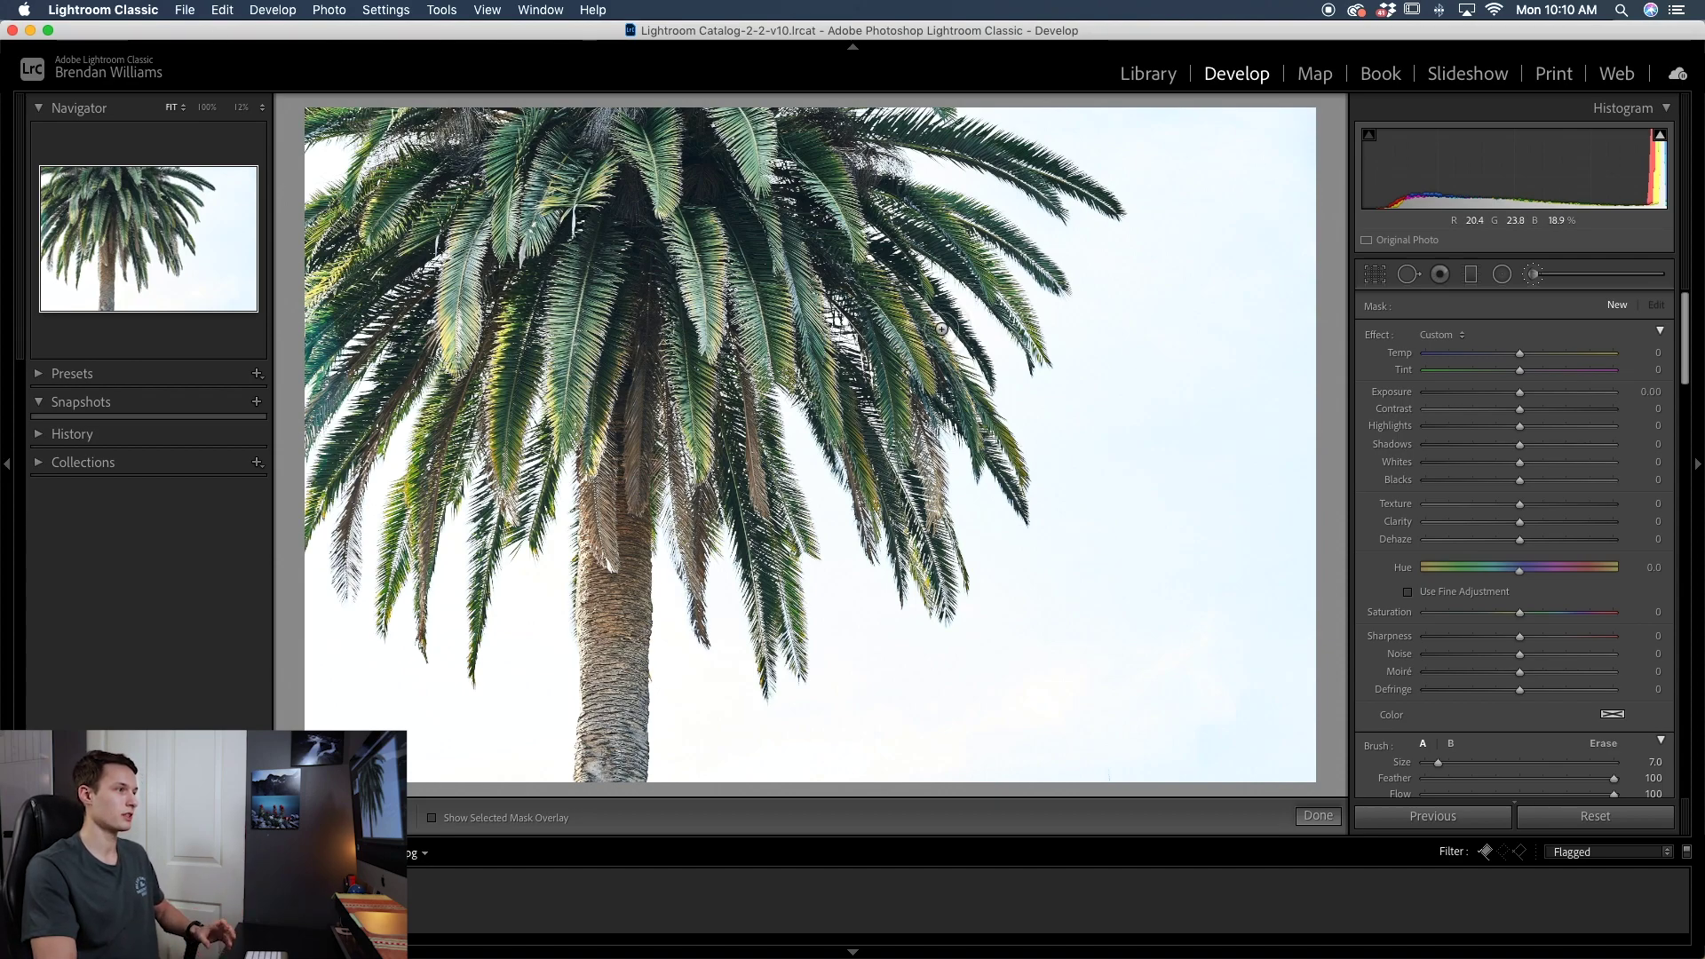
{"action": "scroll", "coordinate": [935, 330], "scroll_direction": "up", "scroll_amount": 5}
{"action": "scroll", "coordinate": [862, 369], "scroll_direction": "up", "scroll_amount": 3}
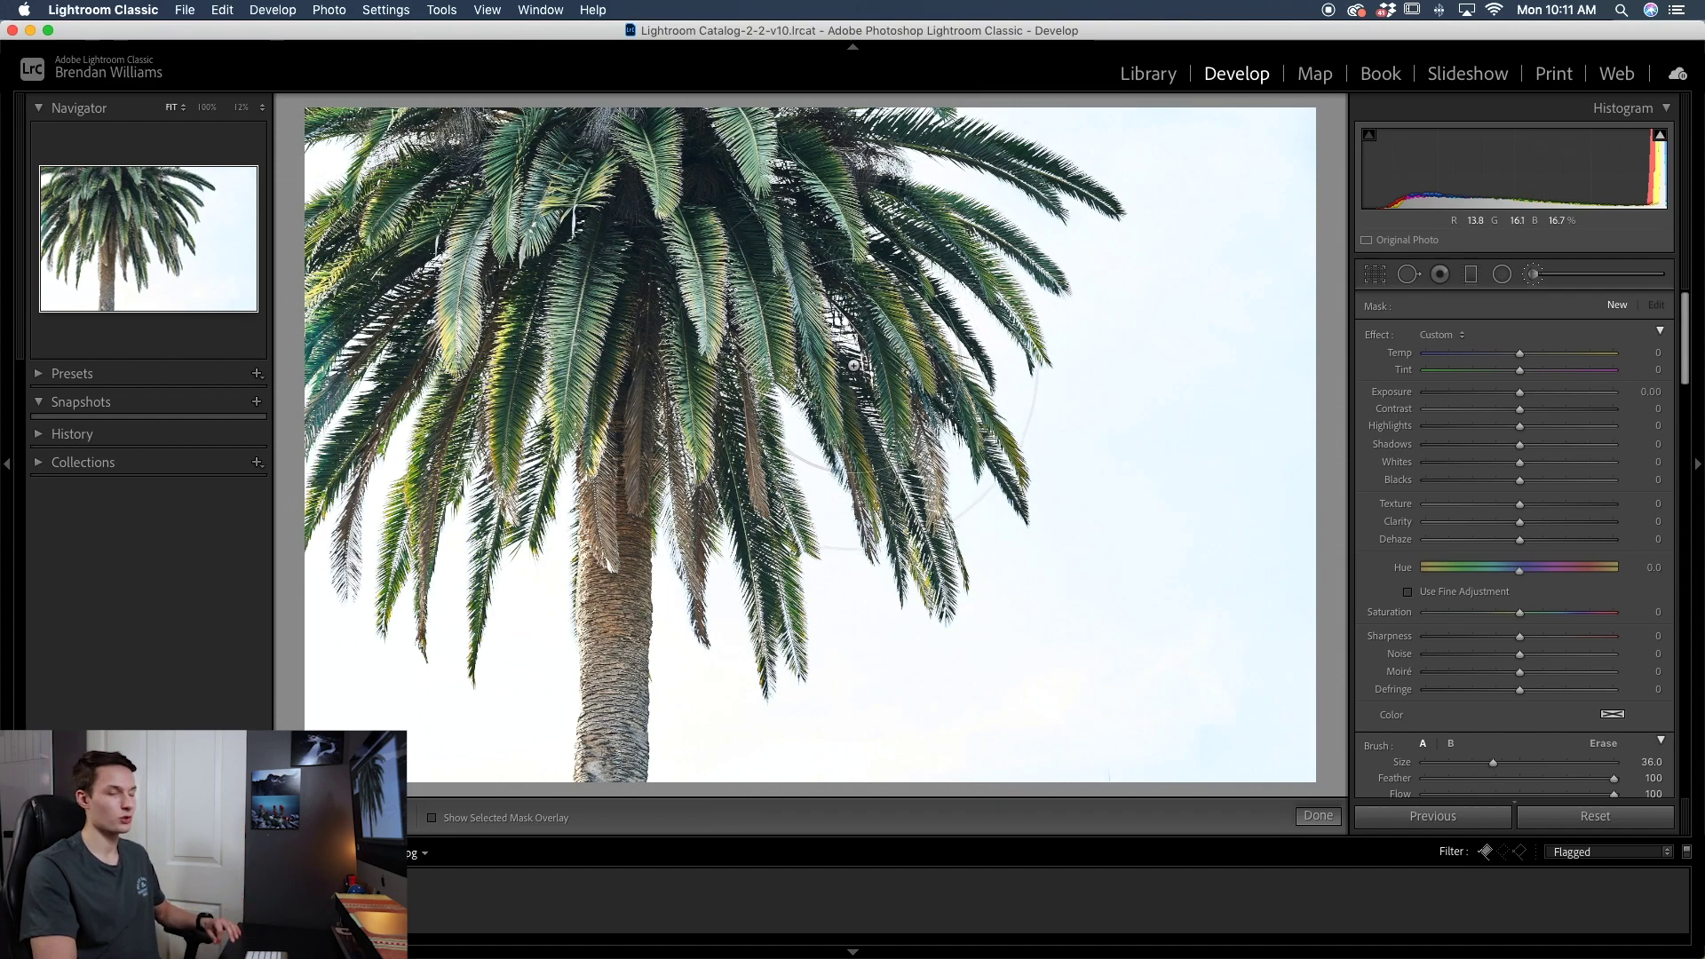
{"action": "scroll", "coordinate": [852, 337], "scroll_direction": "up", "scroll_amount": 2}
{"action": "key", "text": "o"}
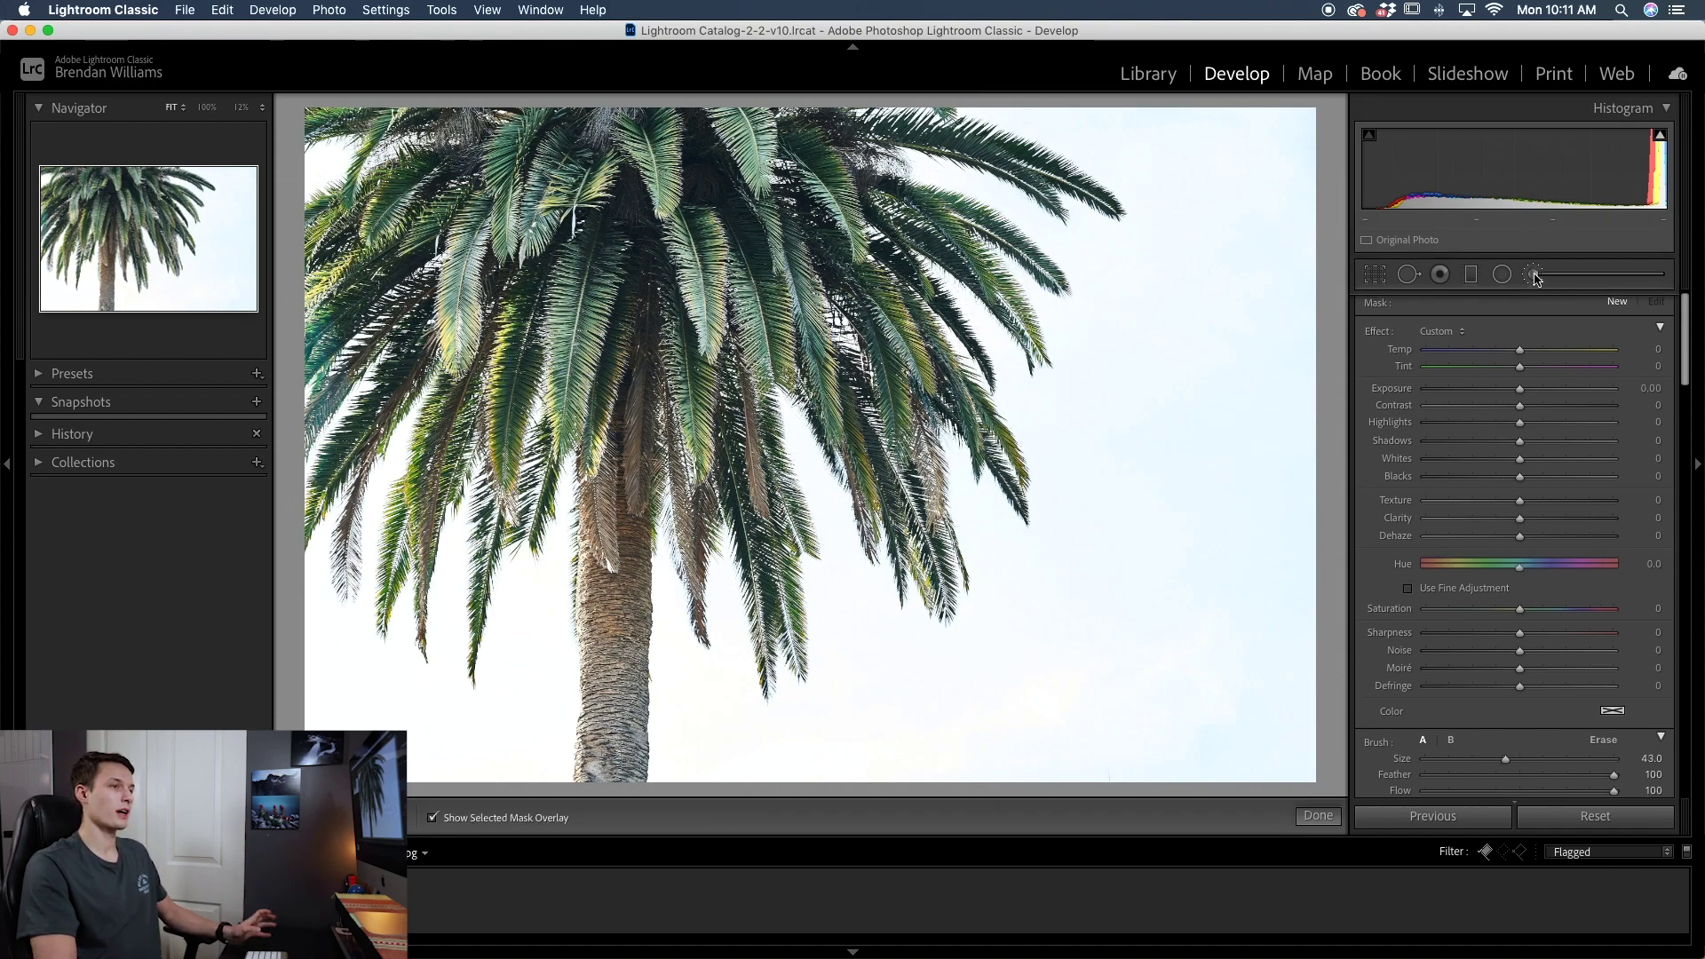
{"action": "mouse_move", "coordinate": [693, 150]}
{"action": "left_mouse_down"}
{"action": "mouse_move", "coordinate": [382, 373]}
{"action": "mouse_move", "coordinate": [373, 497]}
{"action": "left_mouse_up"}
Extend the palm mask across the lower-left sky, the trunk and the top fronds
{"action": "mouse_move", "coordinate": [368, 195]}
{"action": "left_mouse_down"}
{"action": "mouse_move", "coordinate": [446, 479]}
{"action": "mouse_move", "coordinate": [606, 687]}
{"action": "mouse_move", "coordinate": [628, 533]}
{"action": "mouse_move", "coordinate": [634, 594]}
{"action": "mouse_move", "coordinate": [791, 608]}
{"action": "mouse_move", "coordinate": [937, 507]}
{"action": "mouse_move", "coordinate": [984, 441]}
{"action": "mouse_move", "coordinate": [984, 455]}
{"action": "mouse_move", "coordinate": [1024, 227]}
{"action": "mouse_move", "coordinate": [996, 189]}
{"action": "mouse_move", "coordinate": [877, 213]}
{"action": "mouse_move", "coordinate": [1017, 173]}
{"action": "left_mouse_up"}
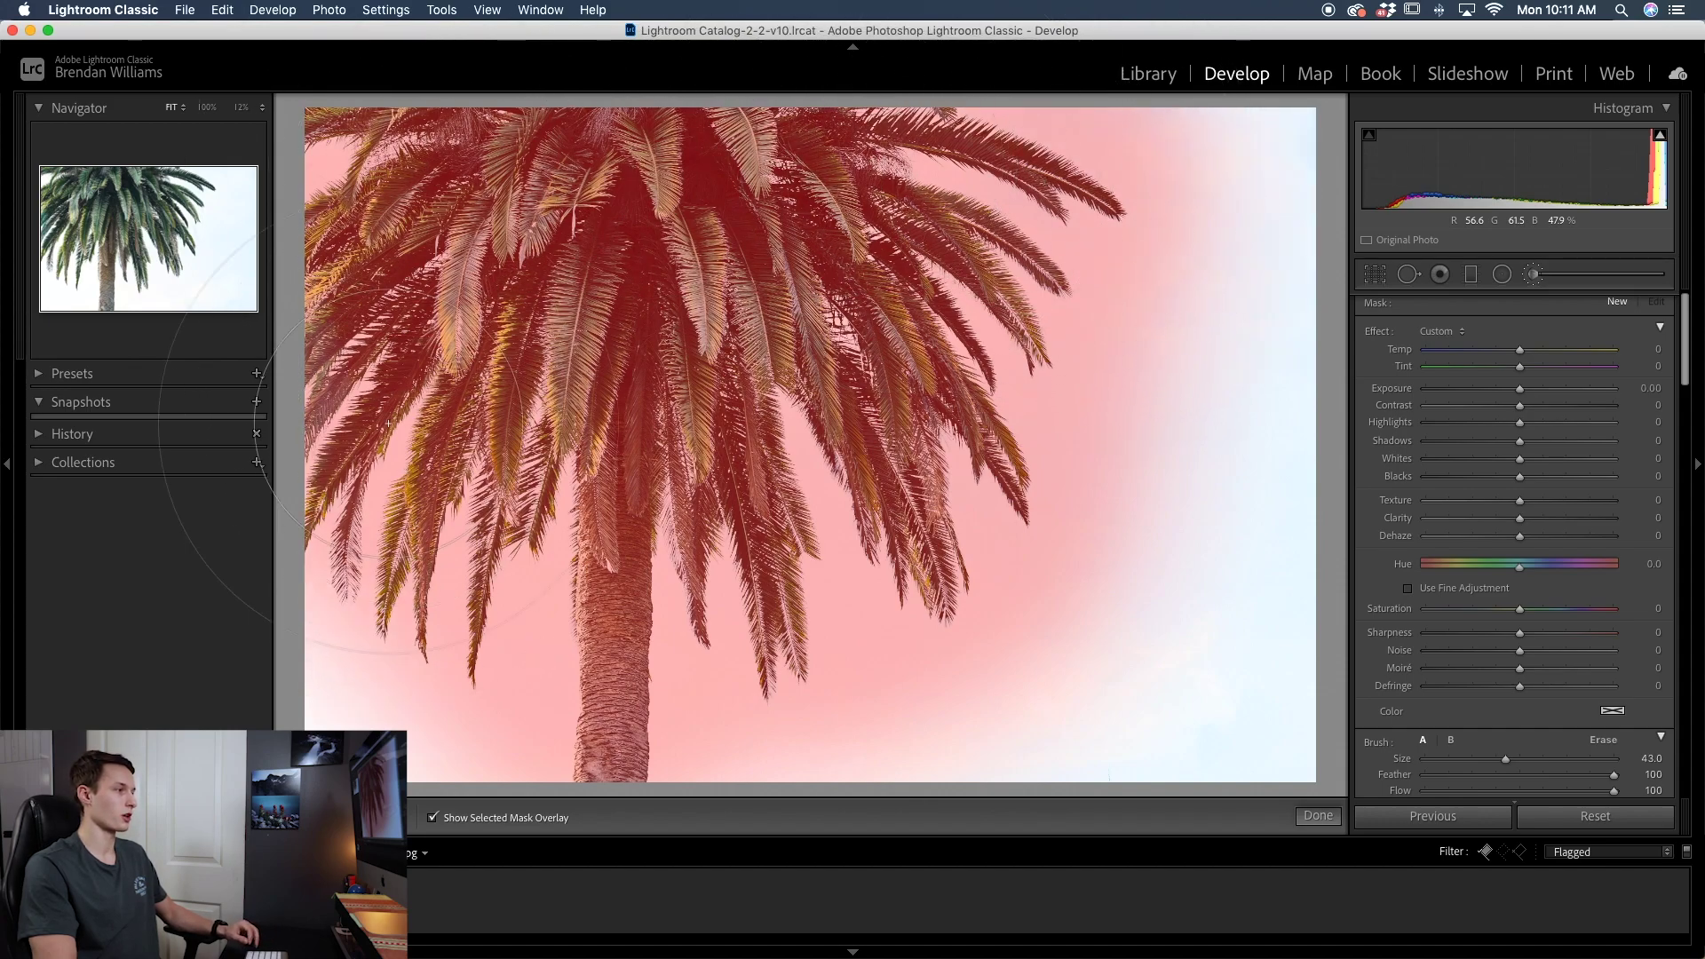
{"action": "mouse_move", "coordinate": [671, 210]}
{"action": "left_mouse_down"}
{"action": "mouse_move", "coordinate": [640, 266]}
{"action": "mouse_move", "coordinate": [654, 317]}
{"action": "left_mouse_up"}
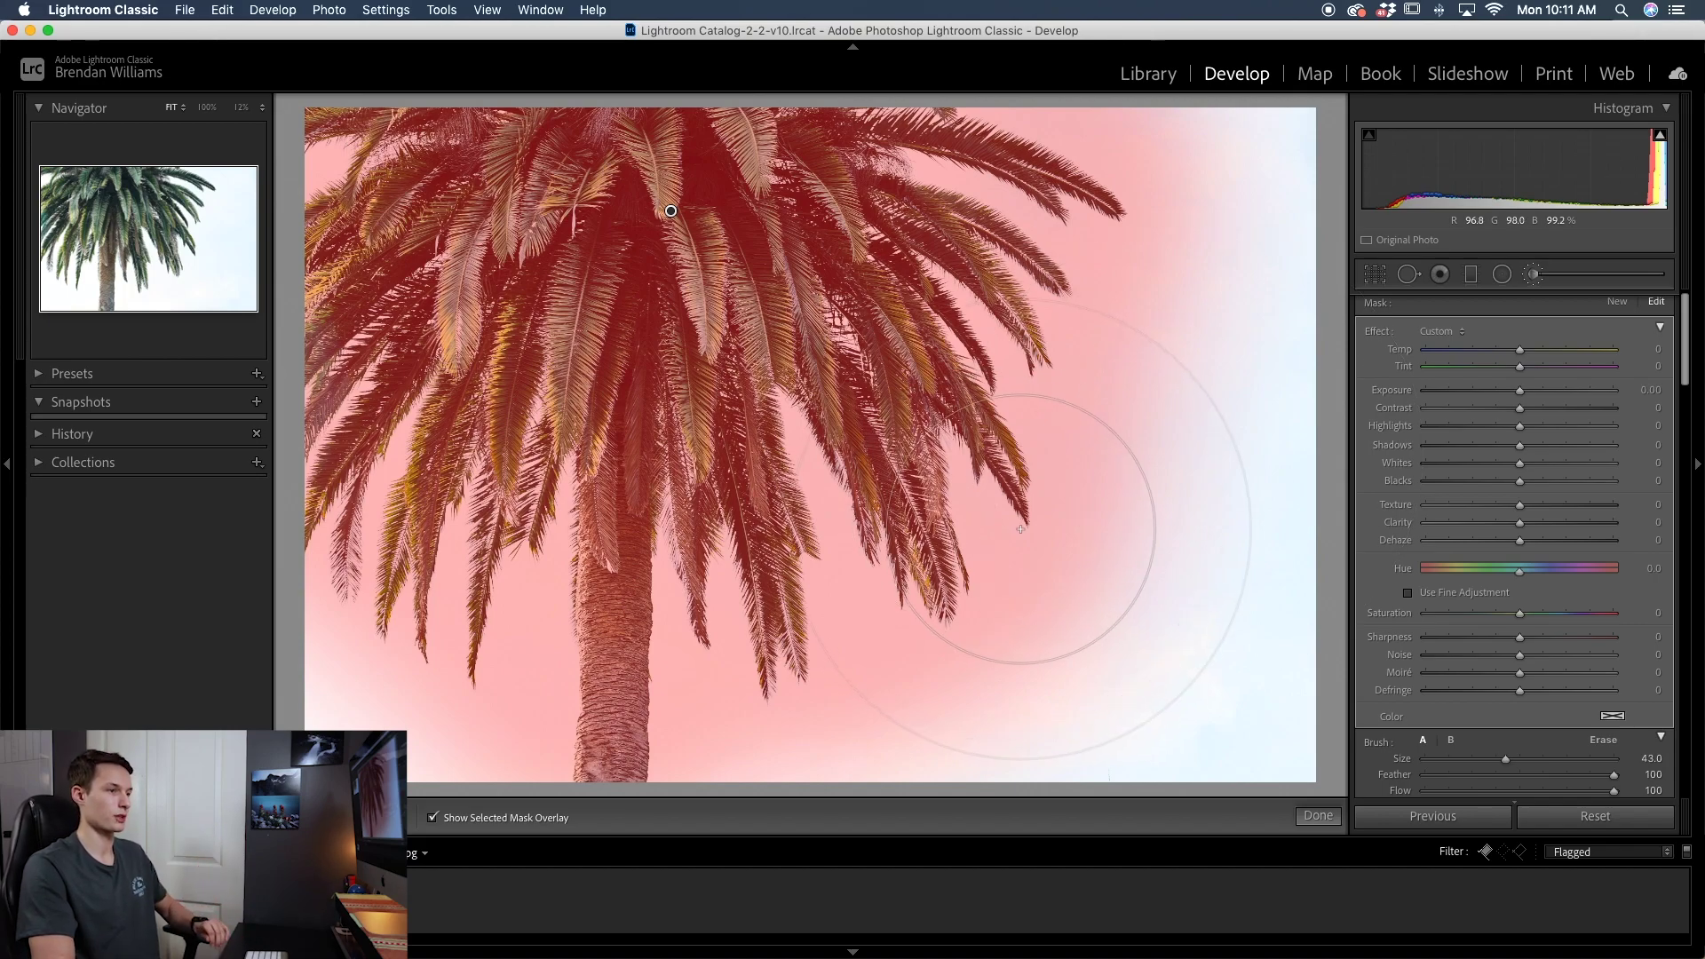
{"action": "scroll", "coordinate": [1452, 597], "scroll_direction": "down", "scroll_amount": 4}
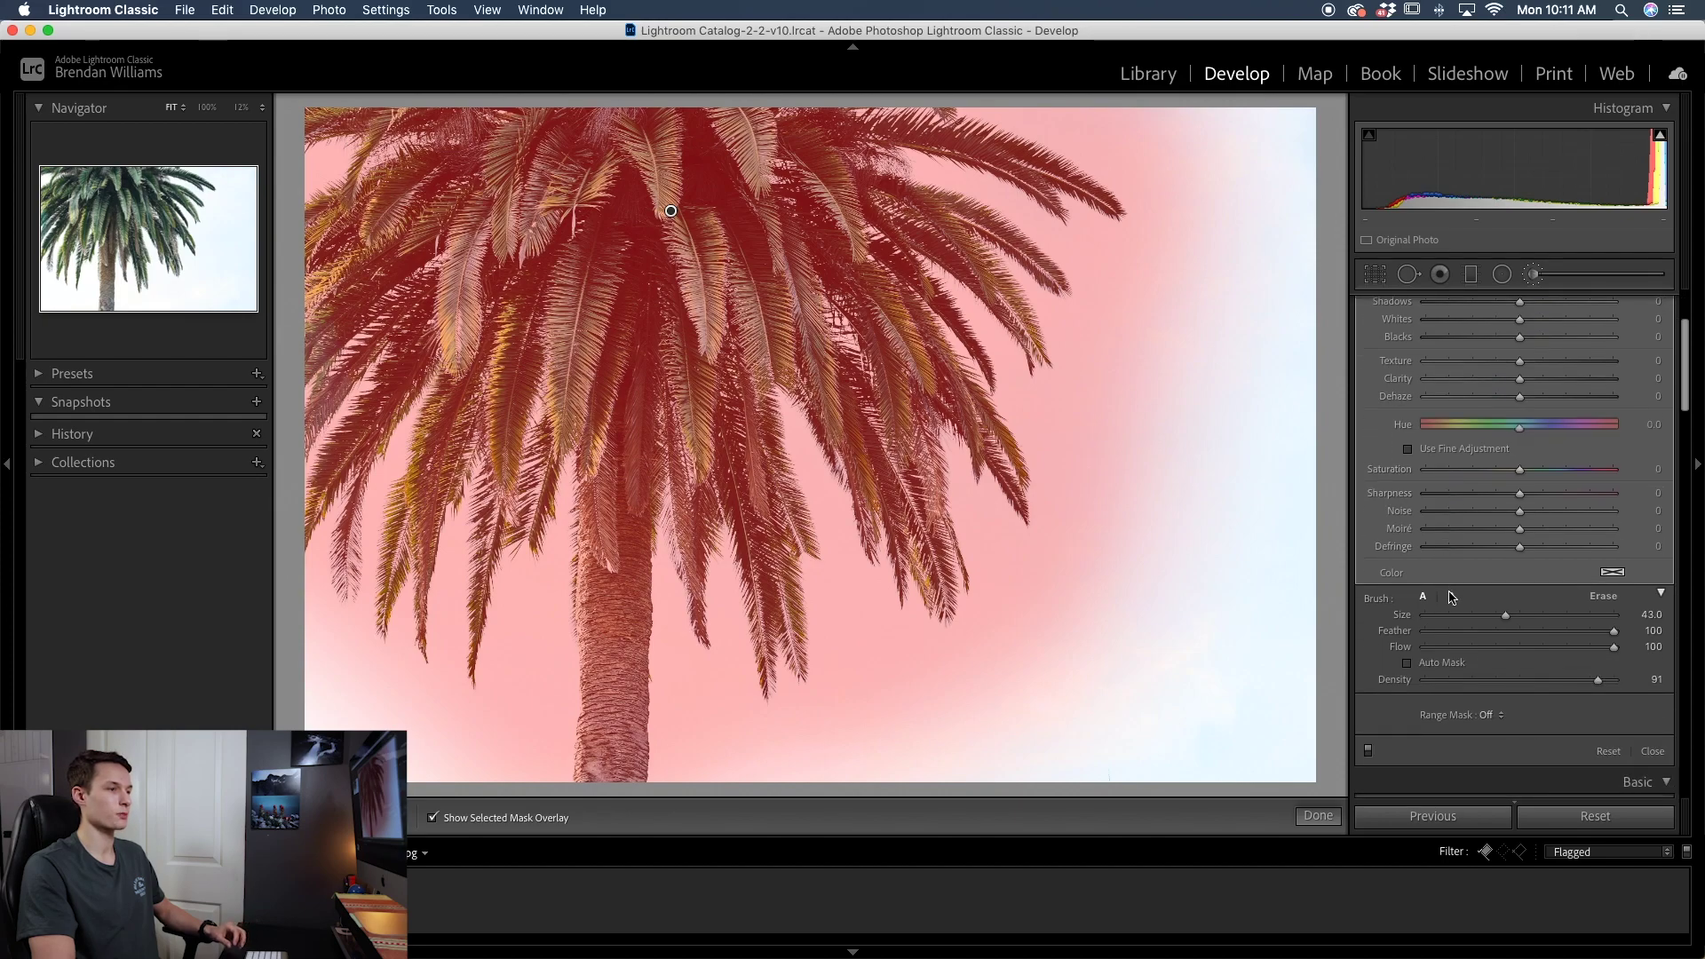
{"action": "scroll", "coordinate": [1452, 598], "scroll_direction": "down", "scroll_amount": 2}
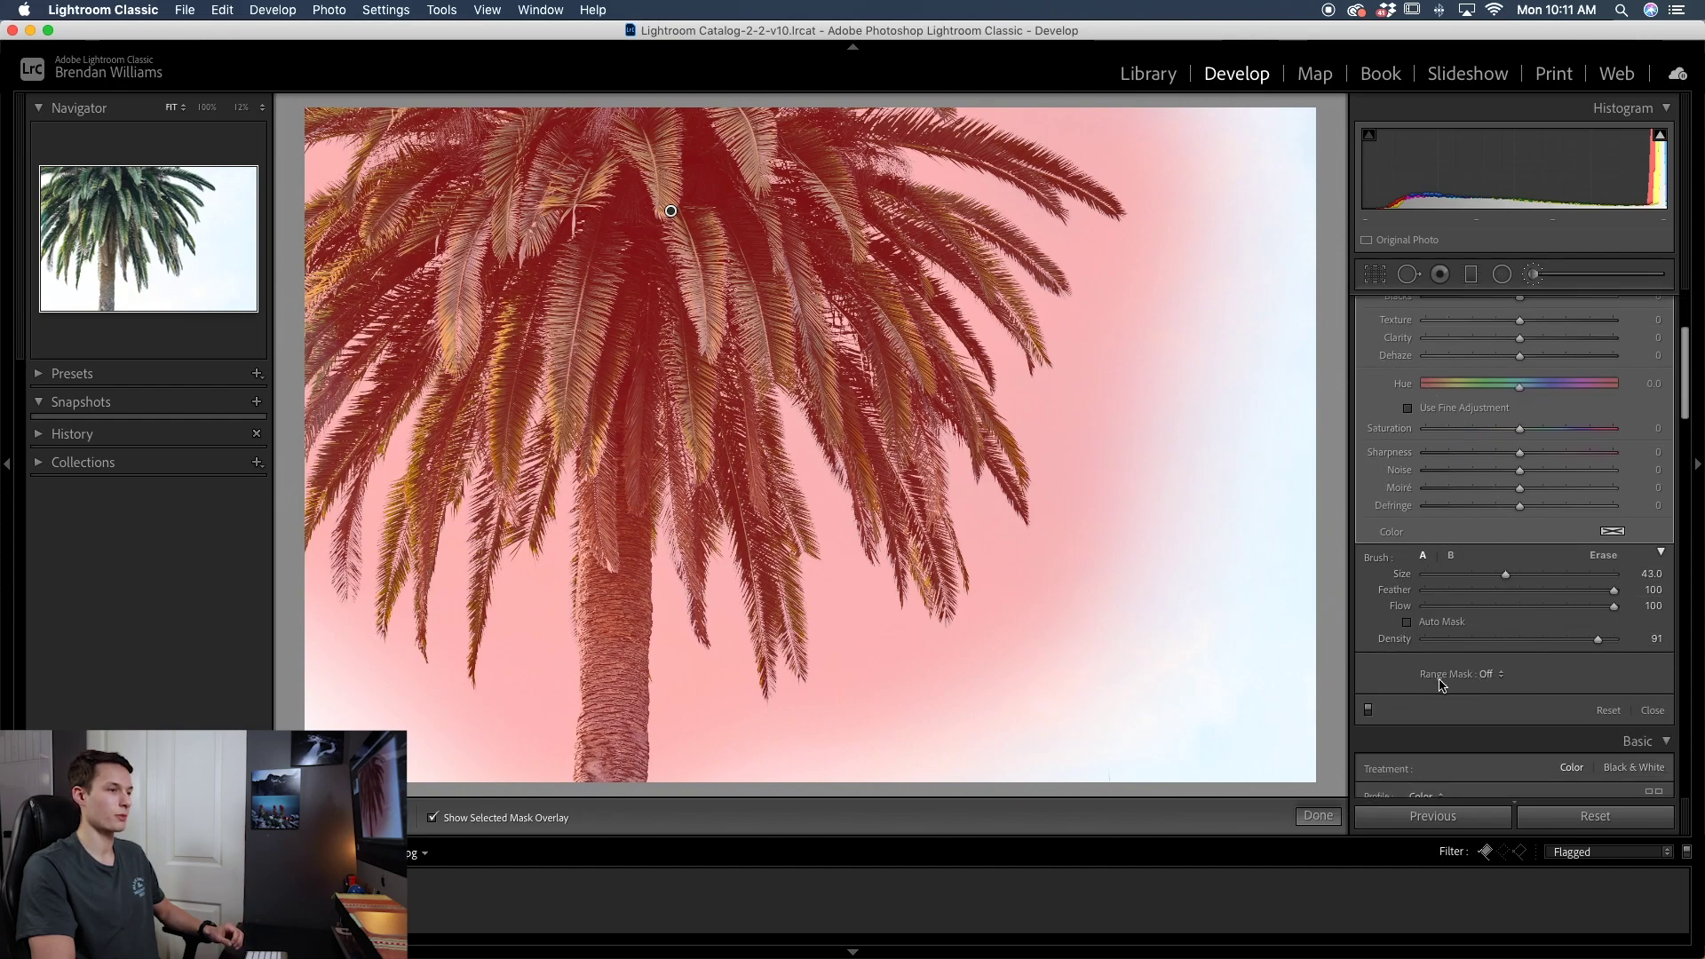
Switch the palm brush's Range Mask to Luminance and sample the dark fronds
{"action": "left_click", "coordinate": [1500, 676]}
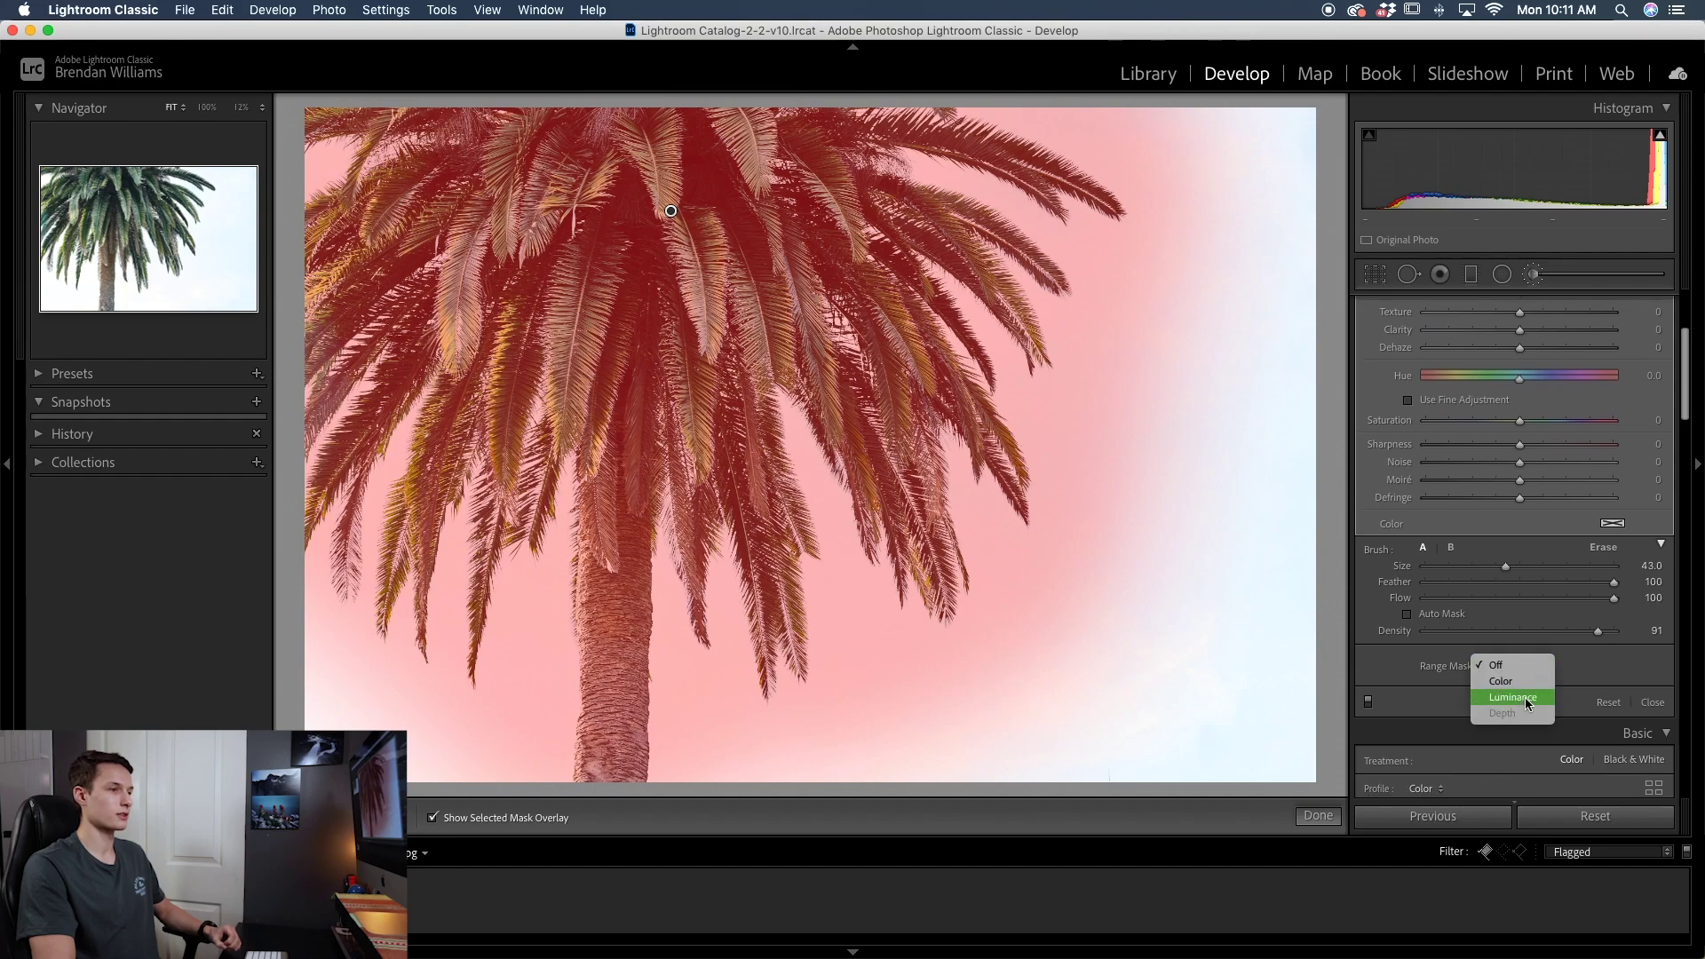
{"action": "left_click", "coordinate": [1525, 696]}
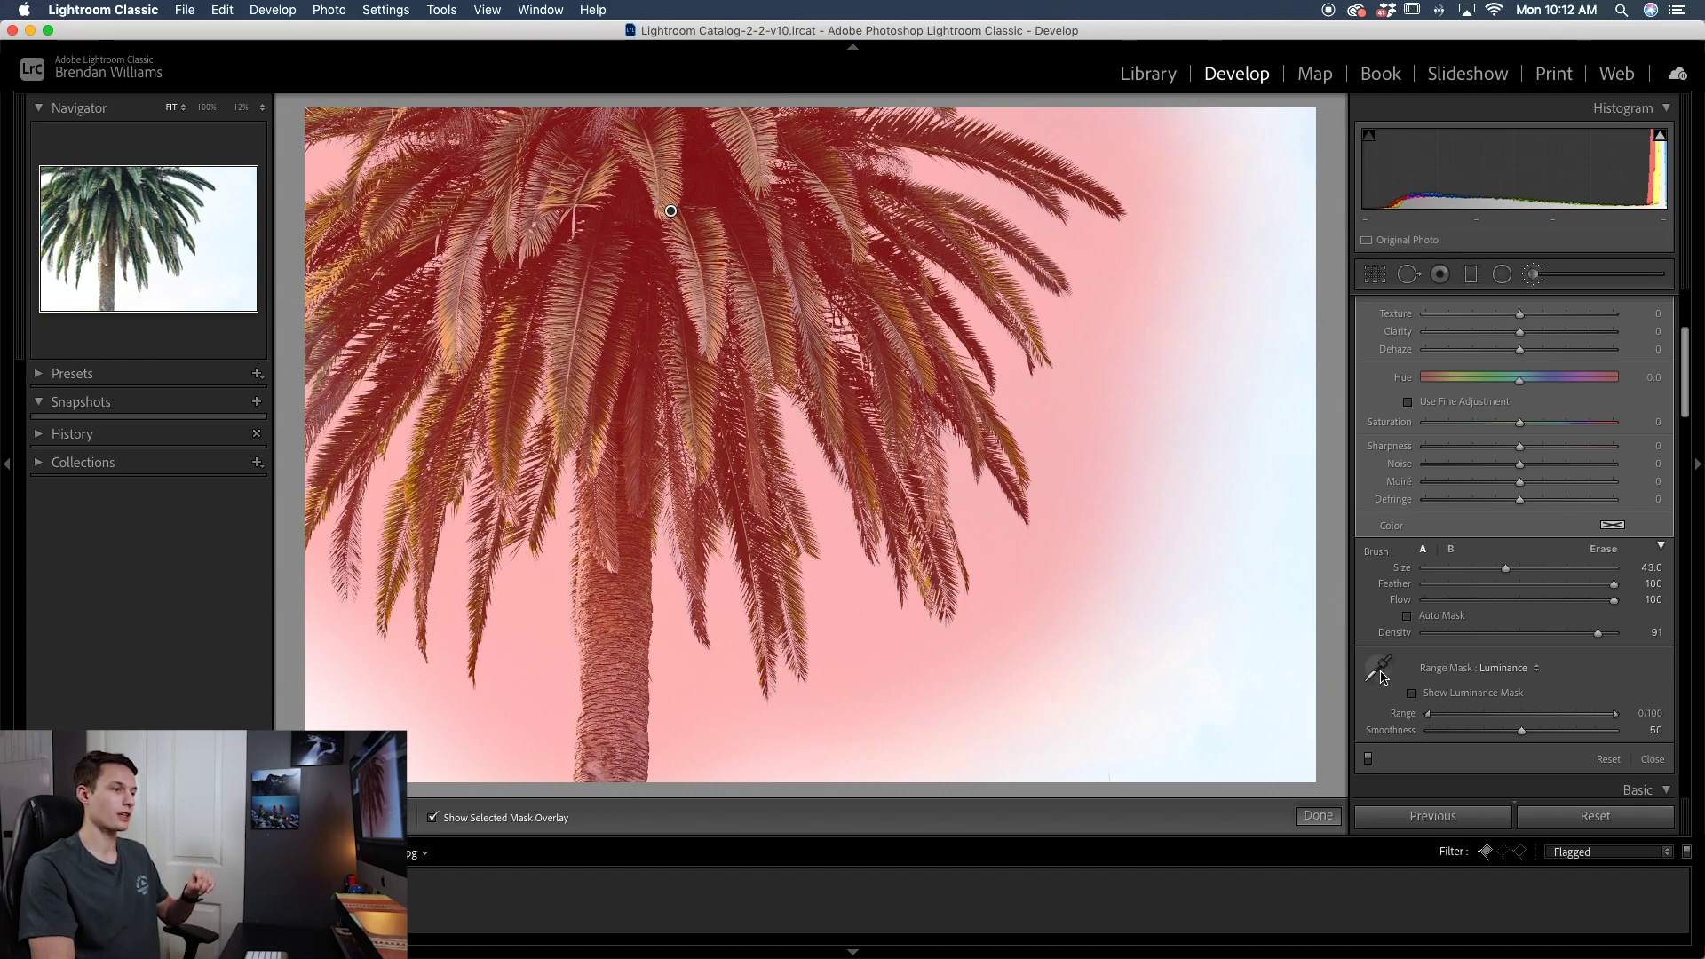
{"action": "left_click", "coordinate": [1381, 677]}
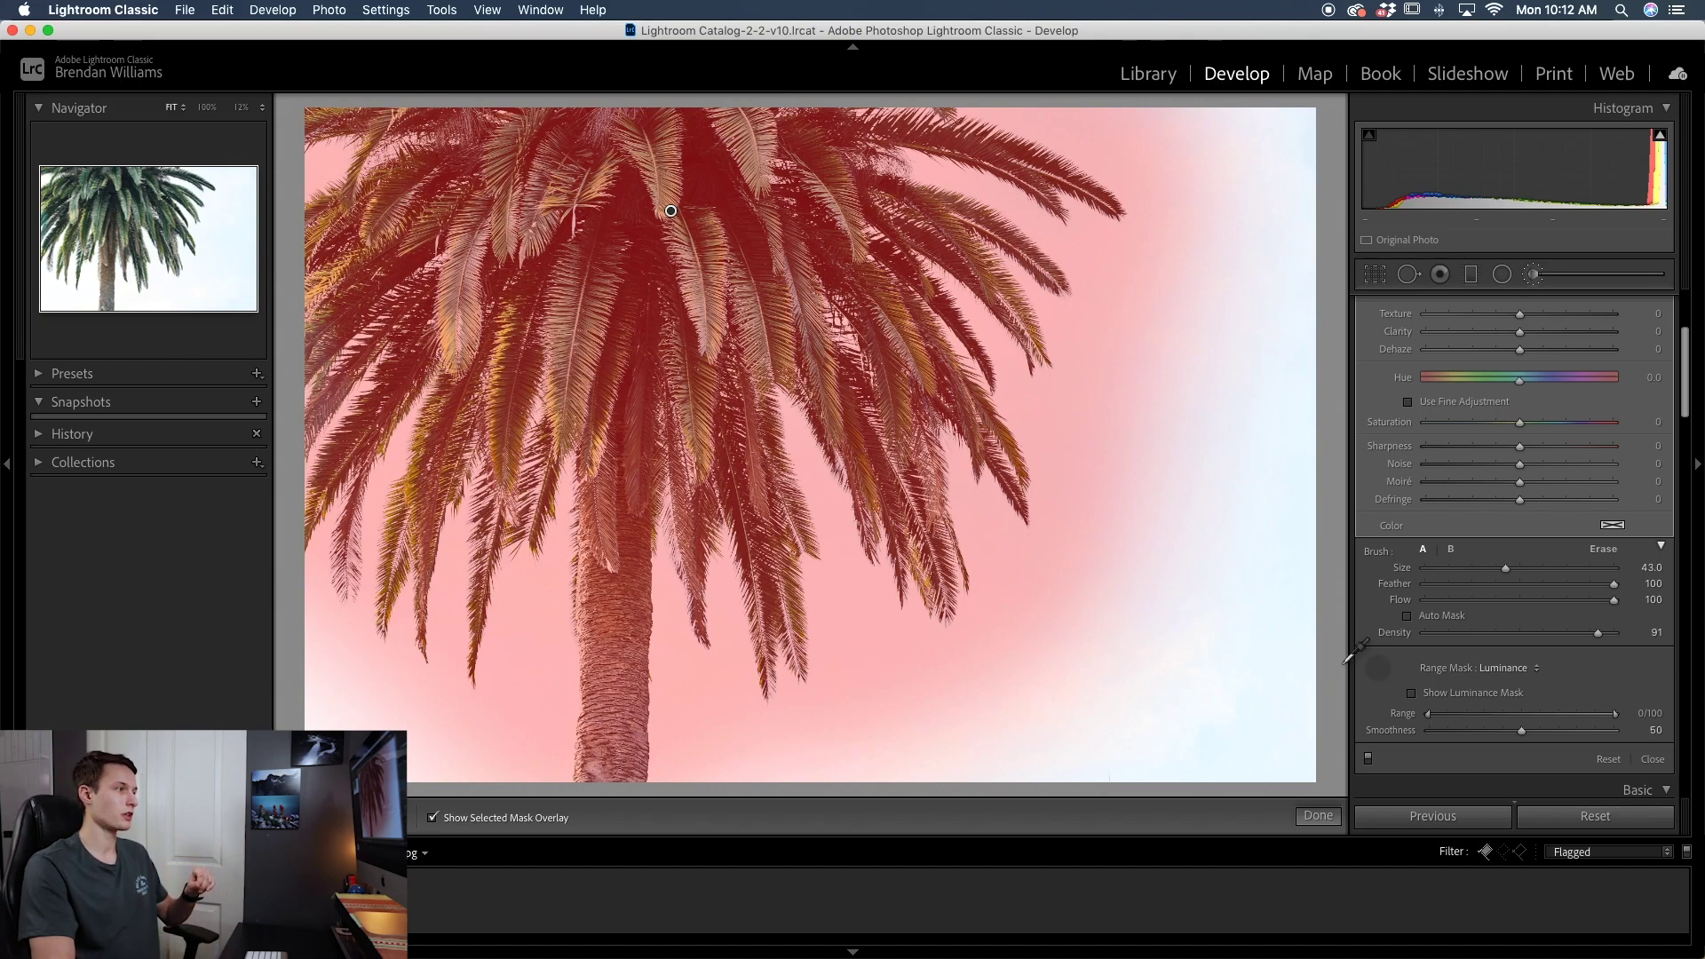
{"action": "left_click", "coordinate": [651, 267]}
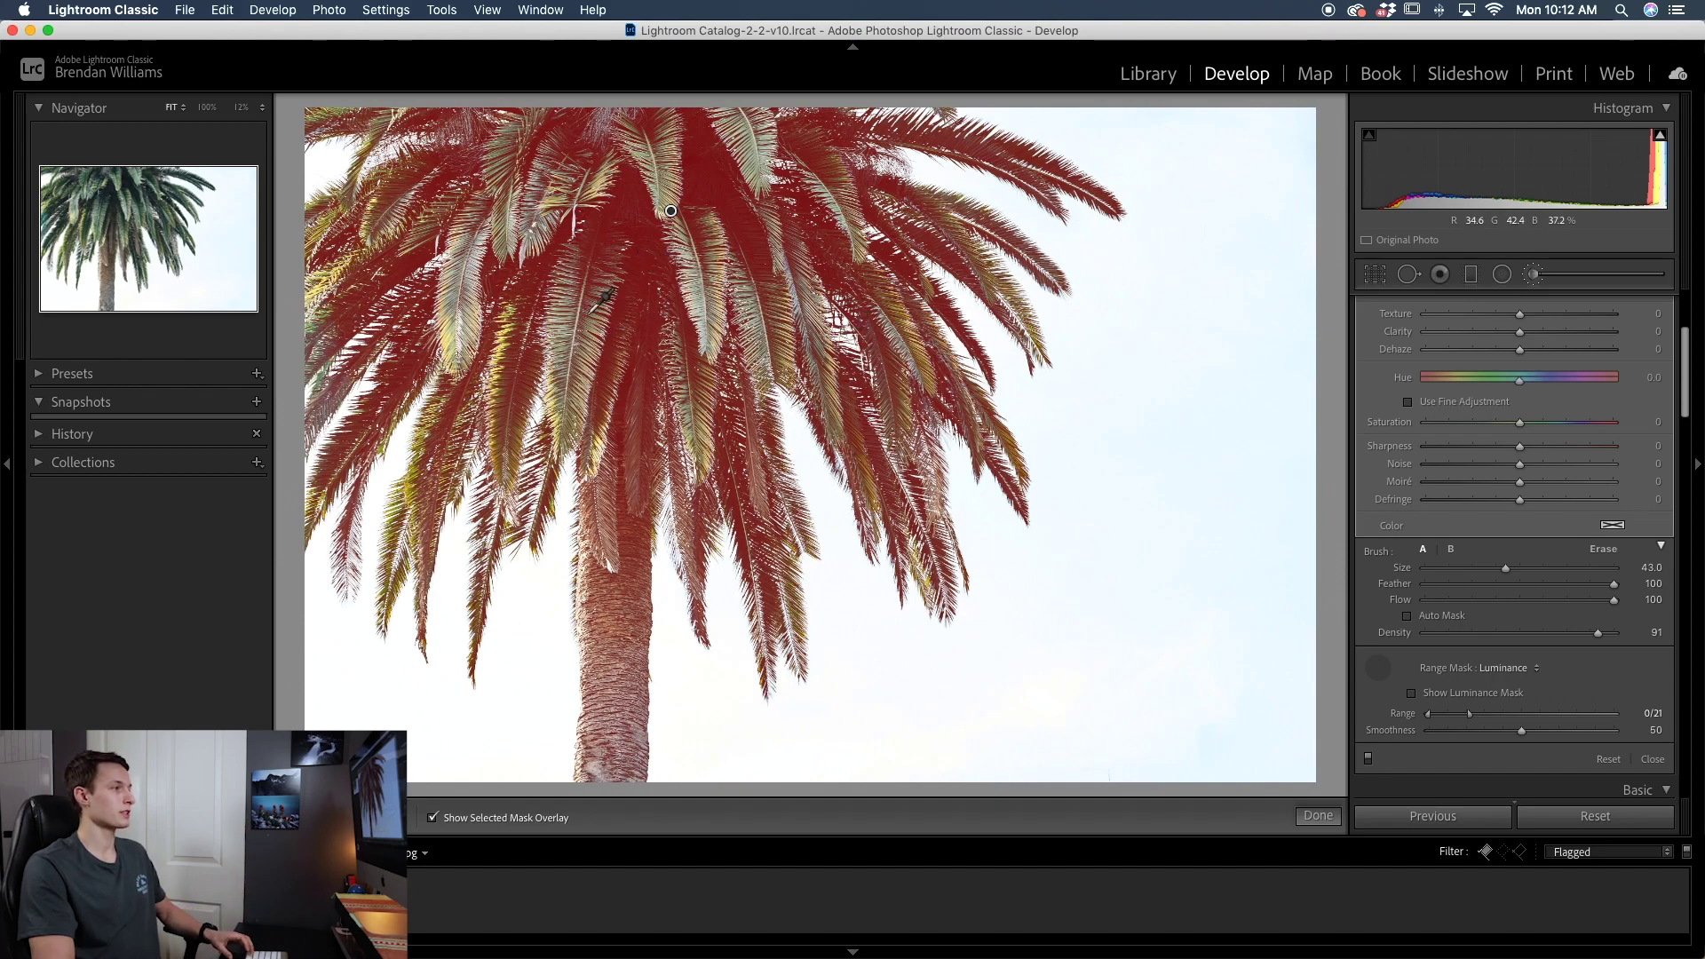
Adjust the luminance Range handles to 10/51 so the sky drops out
{"action": "left_click", "coordinate": [592, 311]}
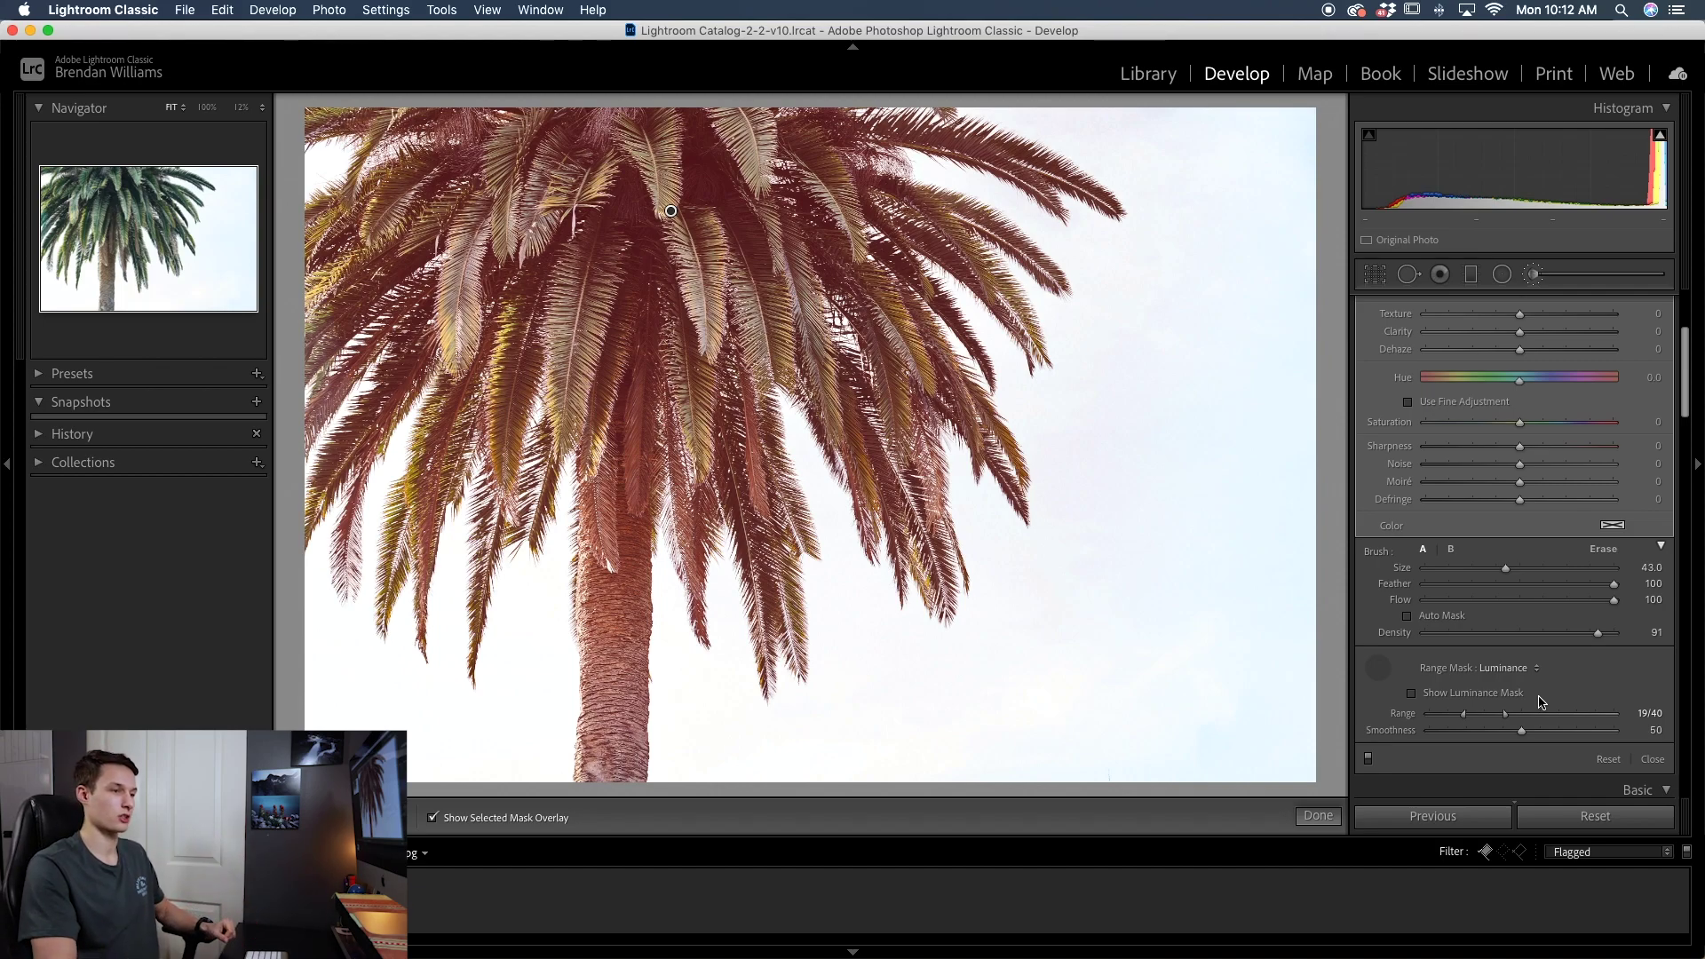
{"action": "left_click_drag", "start_coordinate": [1505, 714], "coordinate": [1524, 715]}
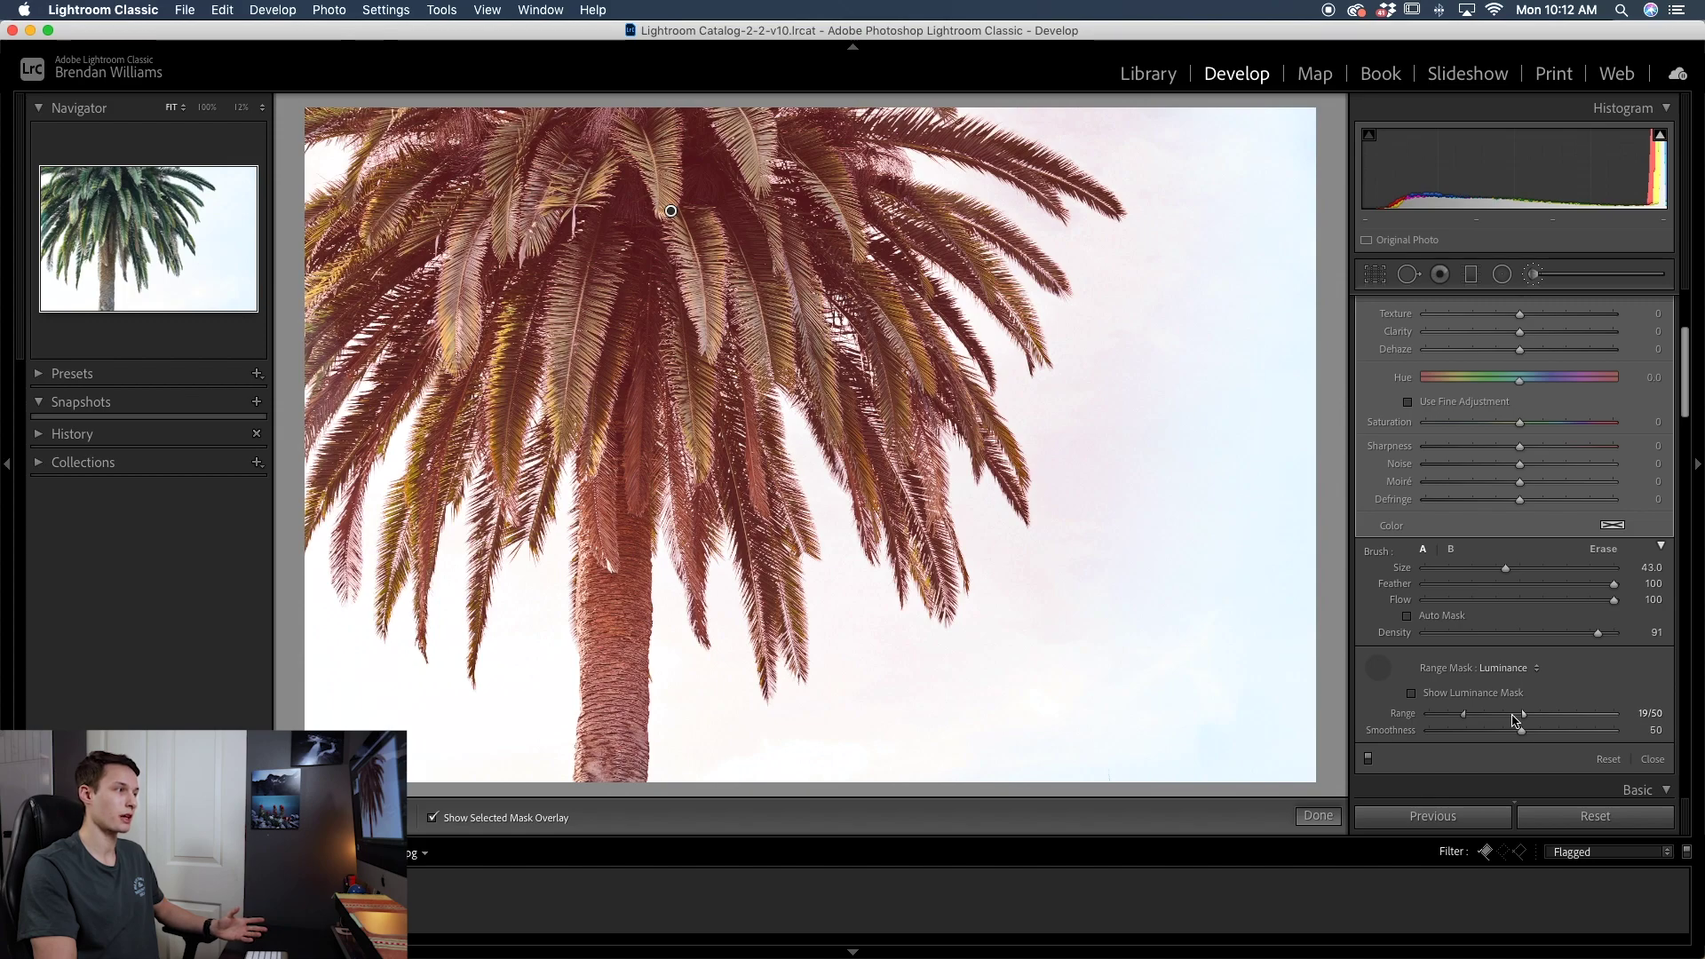
{"action": "left_click_drag", "start_coordinate": [1464, 714], "coordinate": [1456, 714]}
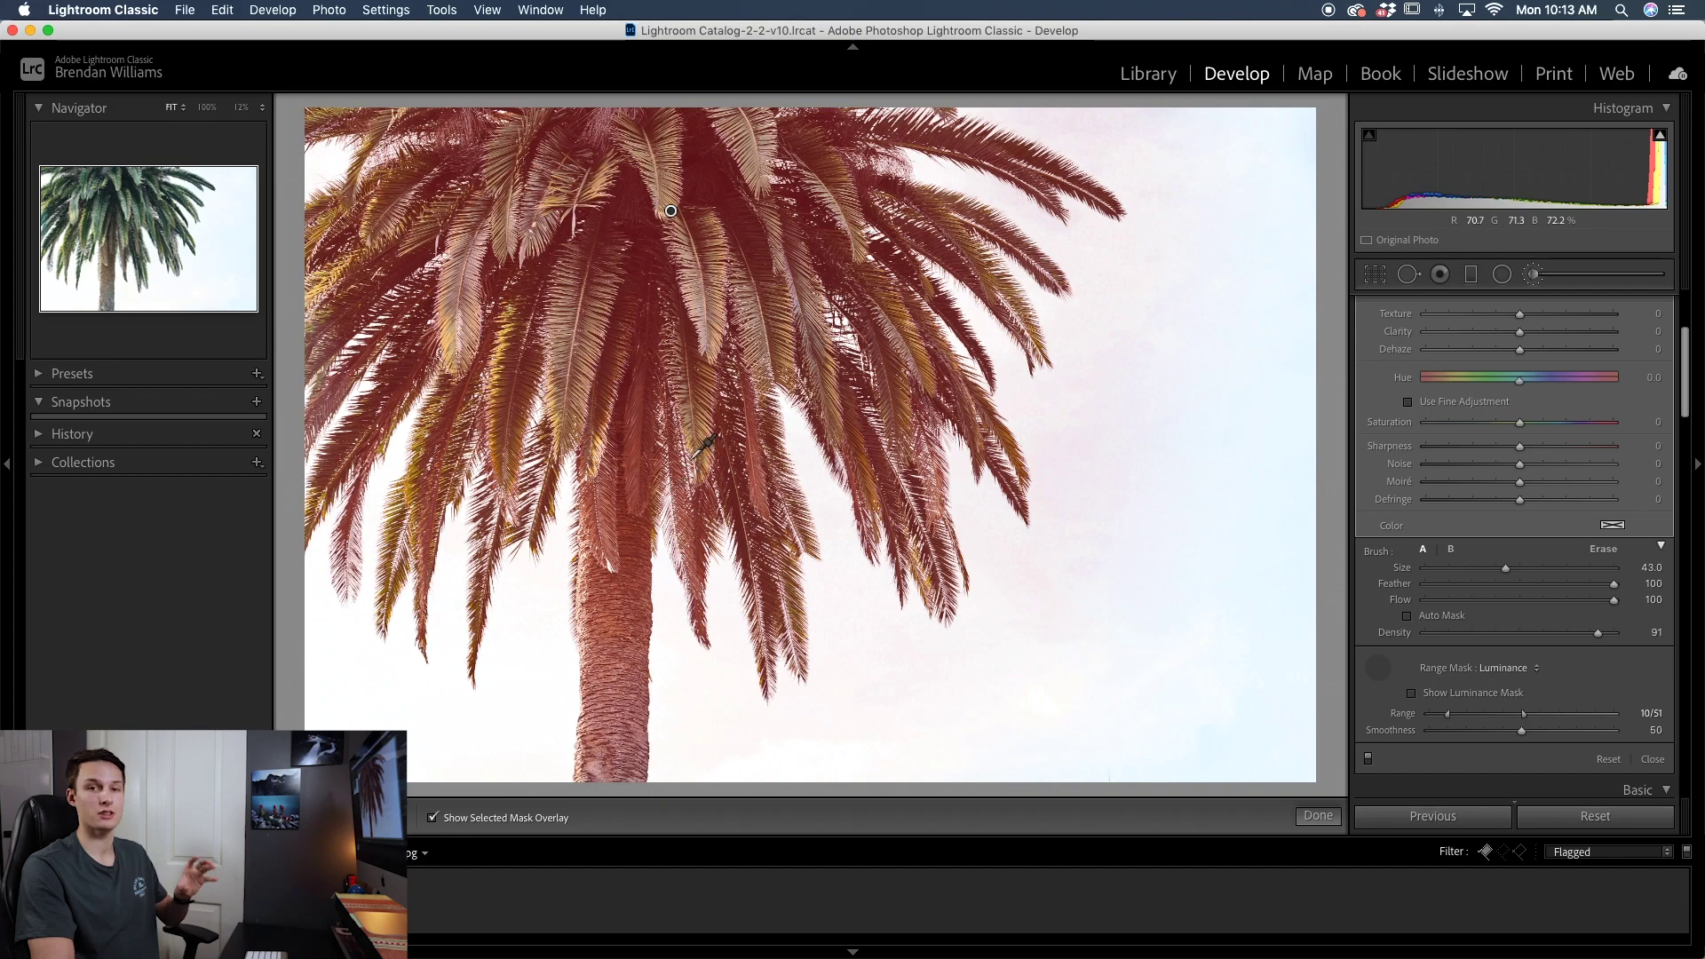
Hide the mask overlay and give the palm brush Exposure -0.98 and Temp 11
{"action": "key", "text": "o"}
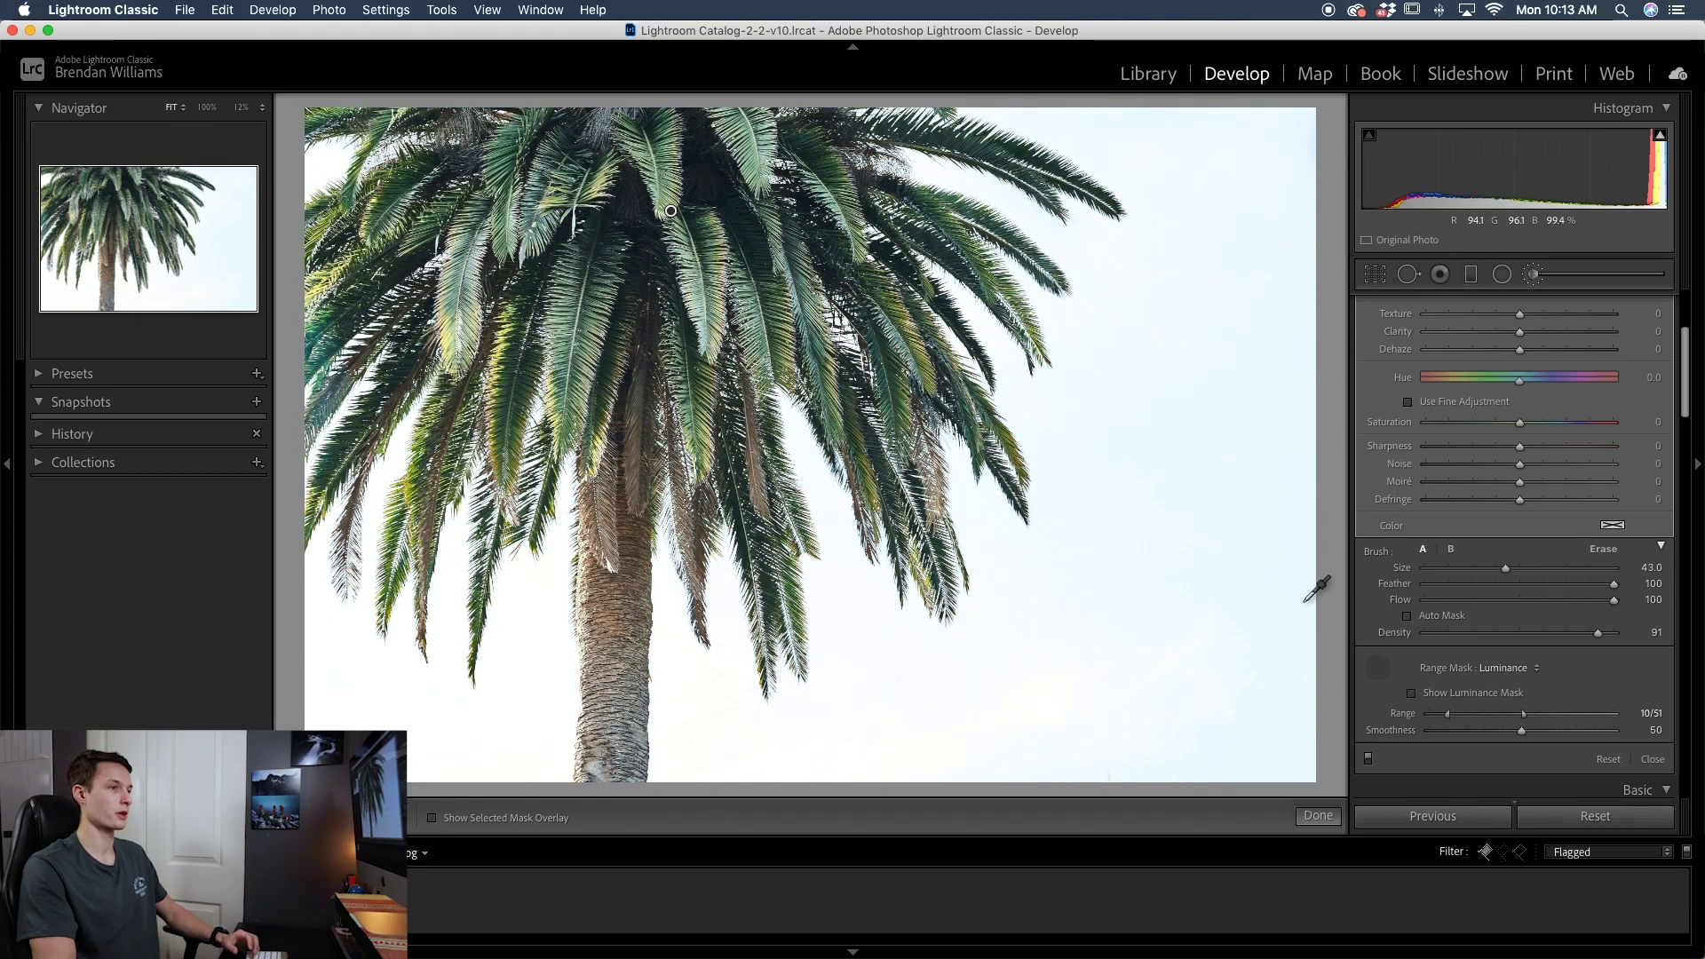
{"action": "scroll", "coordinate": [1517, 385], "scroll_direction": "up", "scroll_amount": 5}
{"action": "scroll", "coordinate": [1517, 385], "scroll_direction": "down", "scroll_amount": 2}
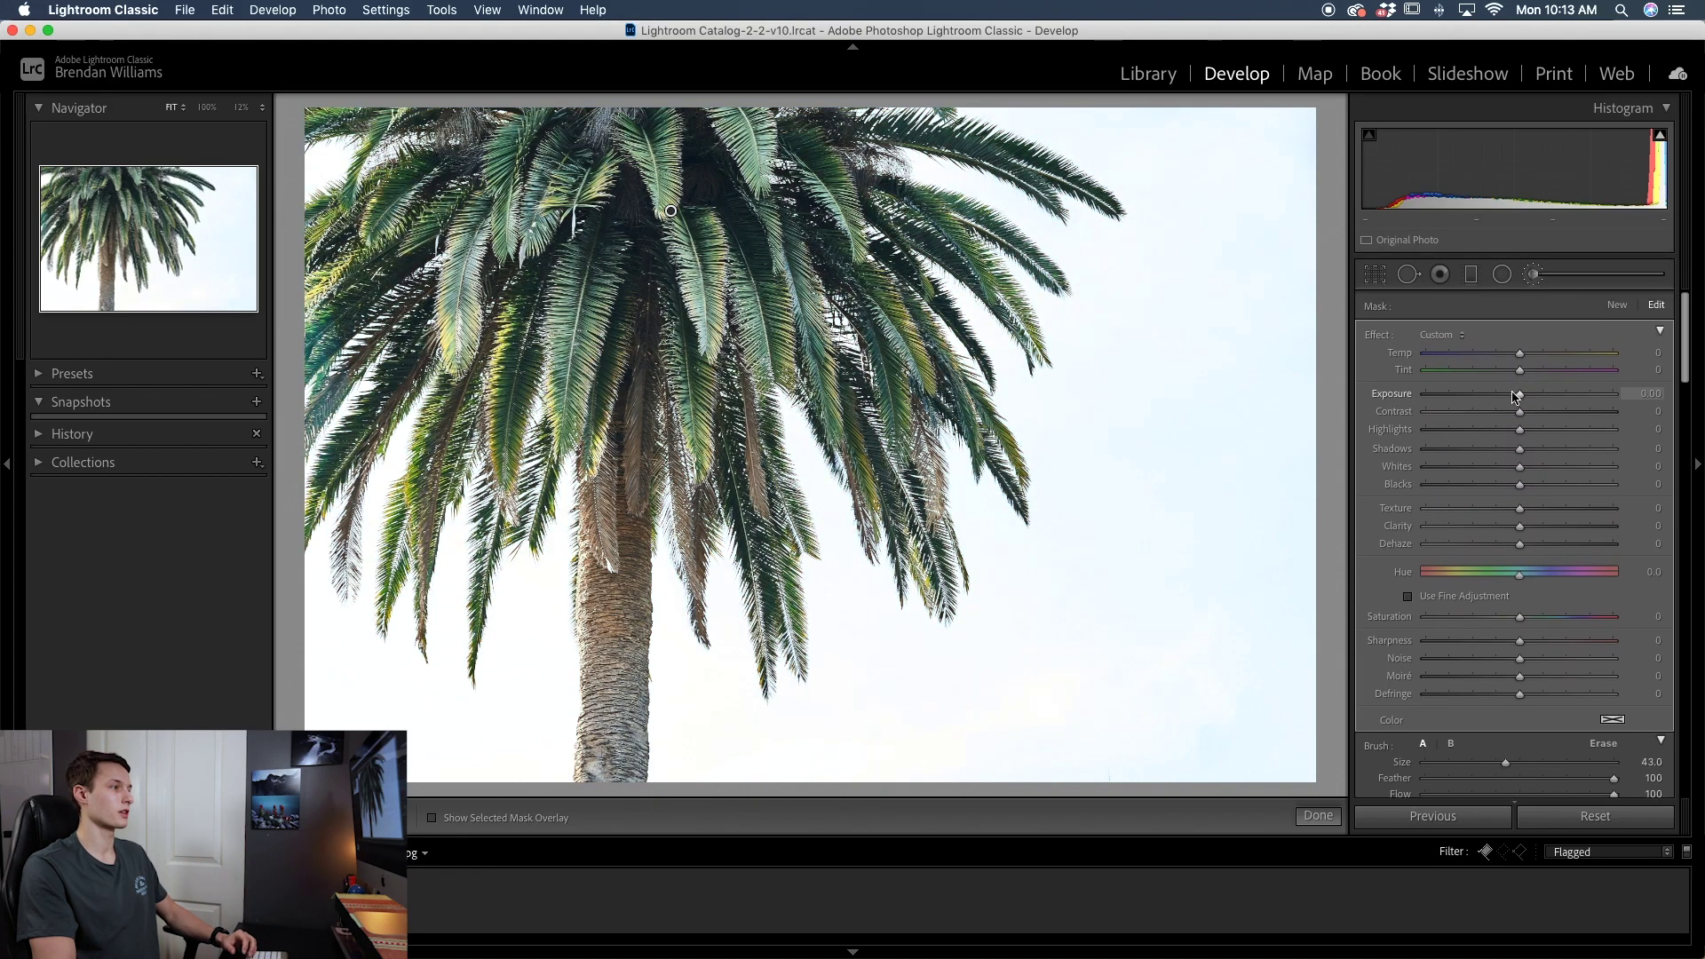
{"action": "mouse_move", "coordinate": [1520, 393]}
{"action": "left_mouse_down"}
{"action": "mouse_move", "coordinate": [1442, 396]}
{"action": "mouse_move", "coordinate": [1497, 394]}
{"action": "left_mouse_up"}
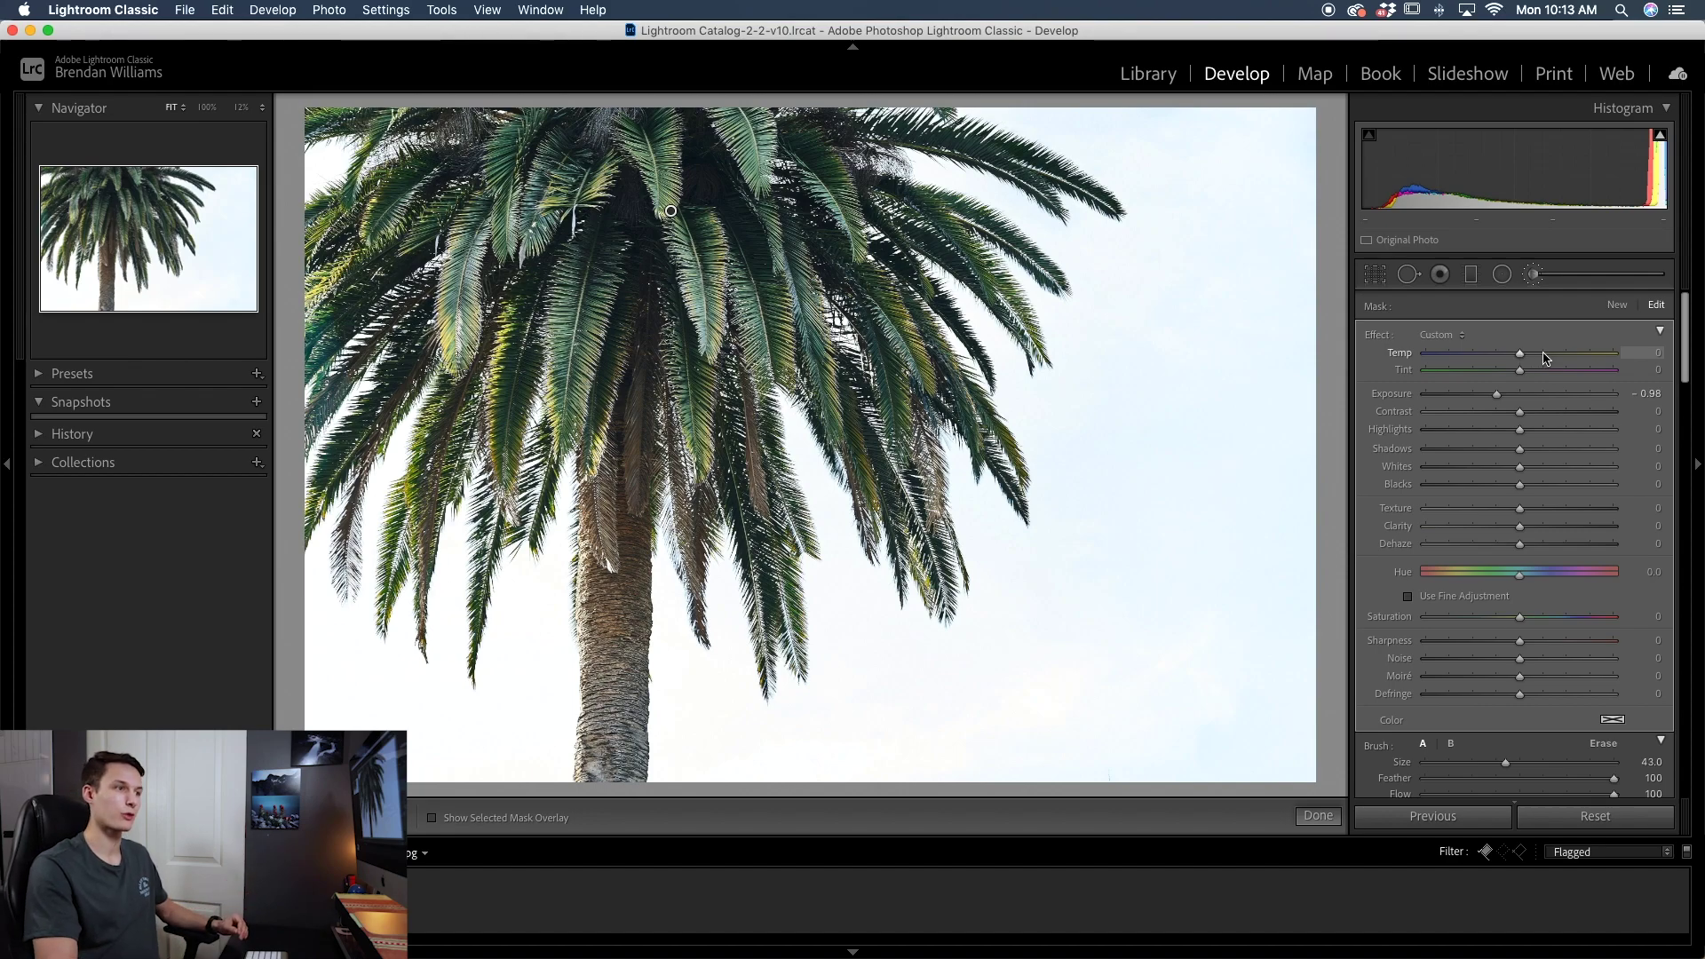
{"action": "left_click_drag", "start_coordinate": [1545, 358], "coordinate": [1530, 356]}
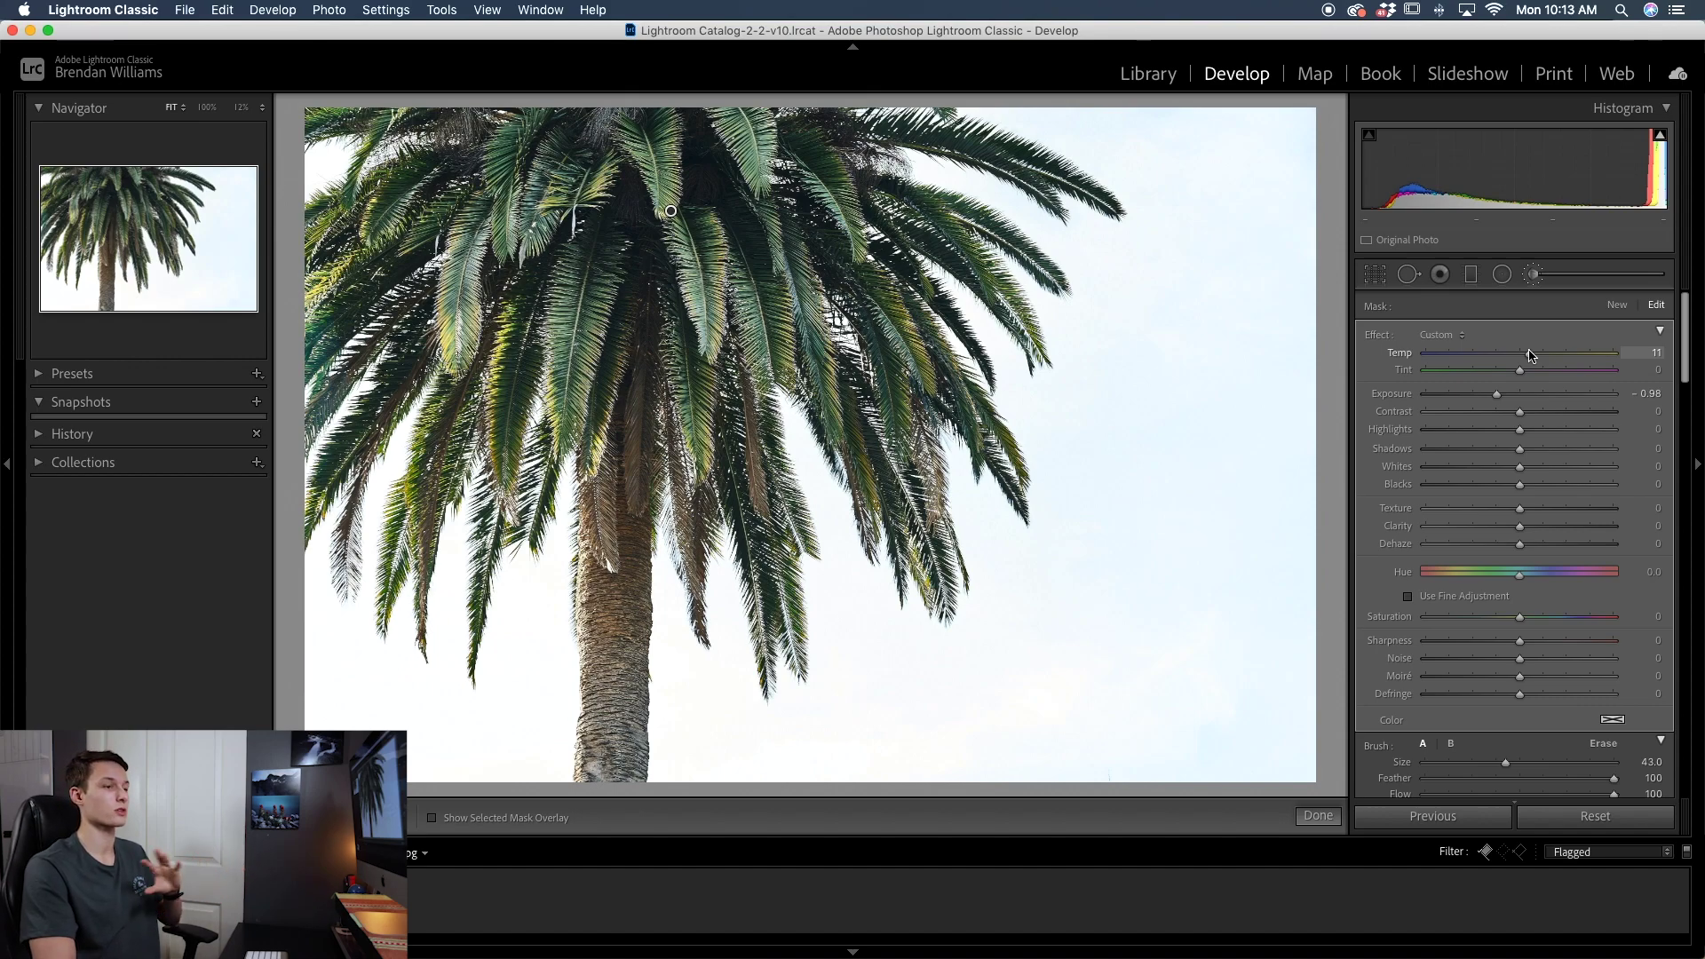
{"action": "scroll", "coordinate": [1515, 397], "scroll_direction": "down", "scroll_amount": 5}
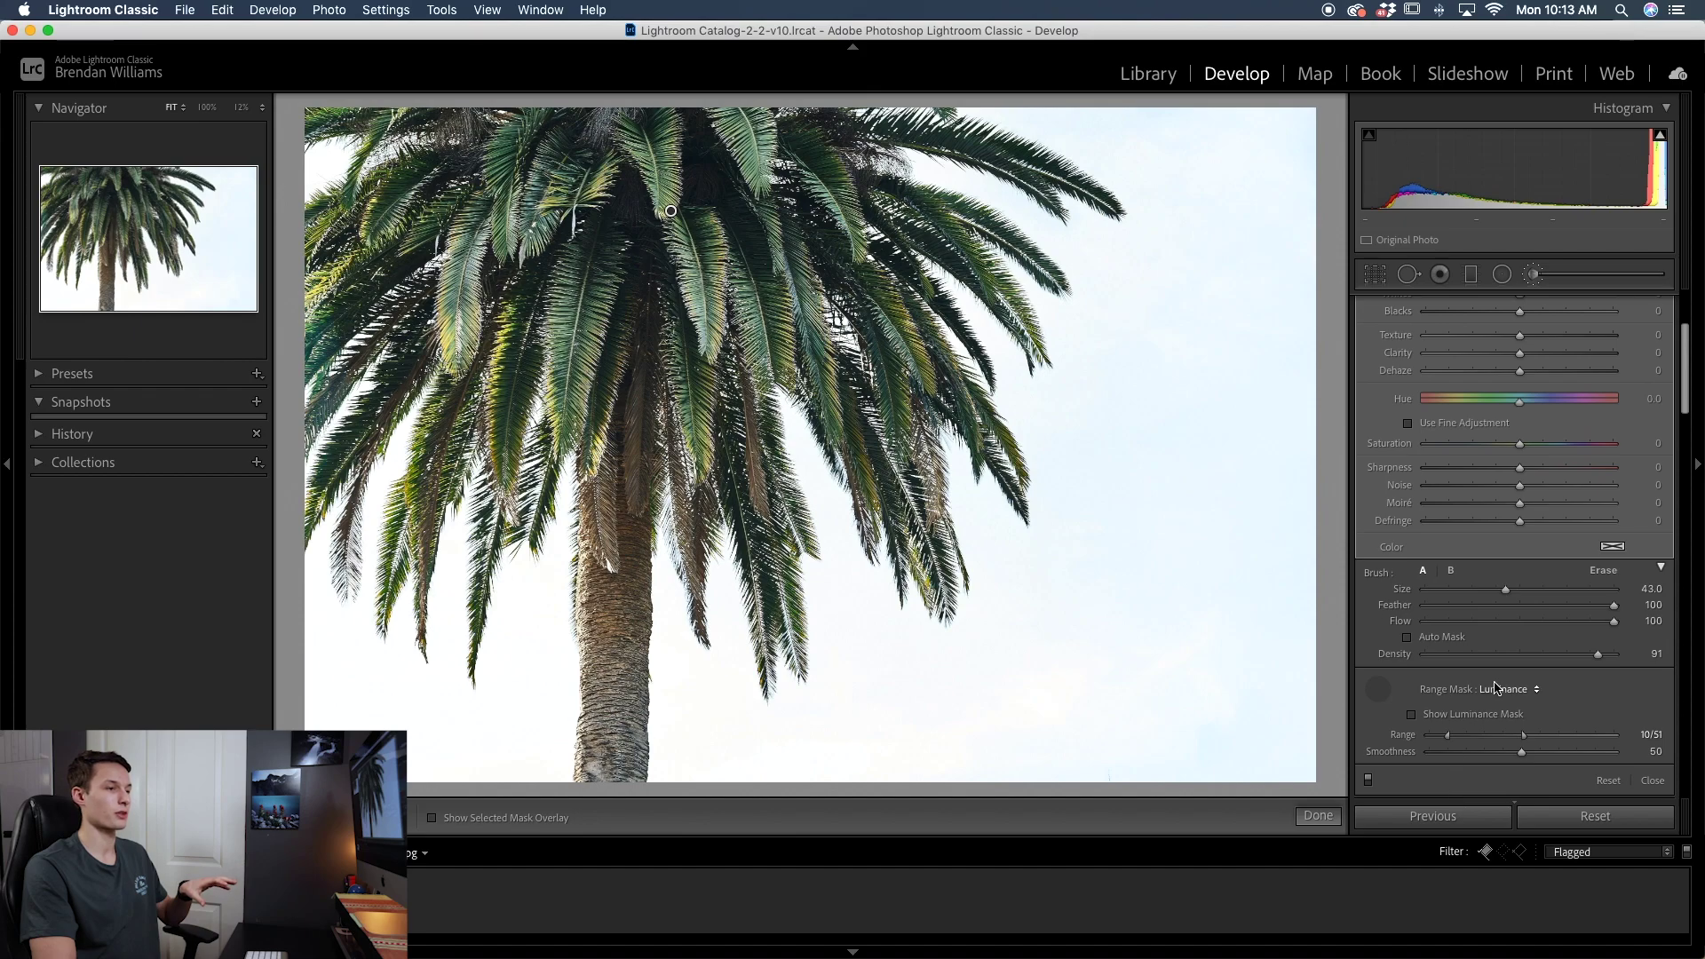
{"action": "scroll", "coordinate": [1524, 701], "scroll_direction": "down", "scroll_amount": 2}
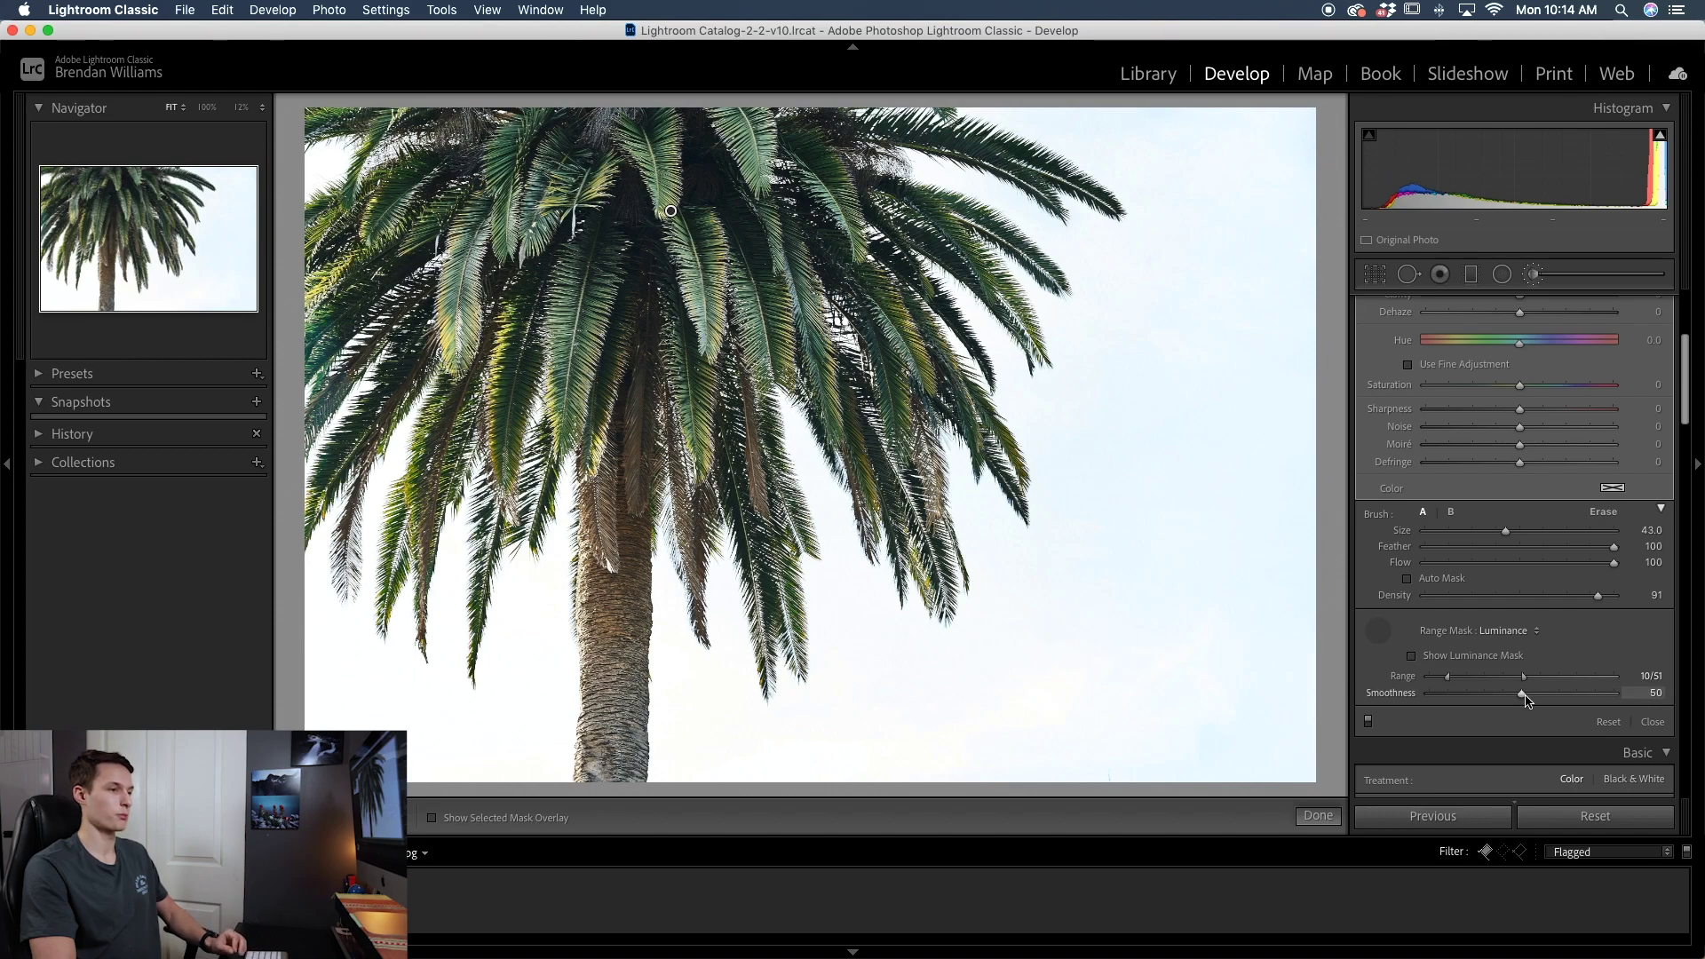
{"action": "left_click_drag", "start_coordinate": [1521, 695], "coordinate": [1489, 695]}
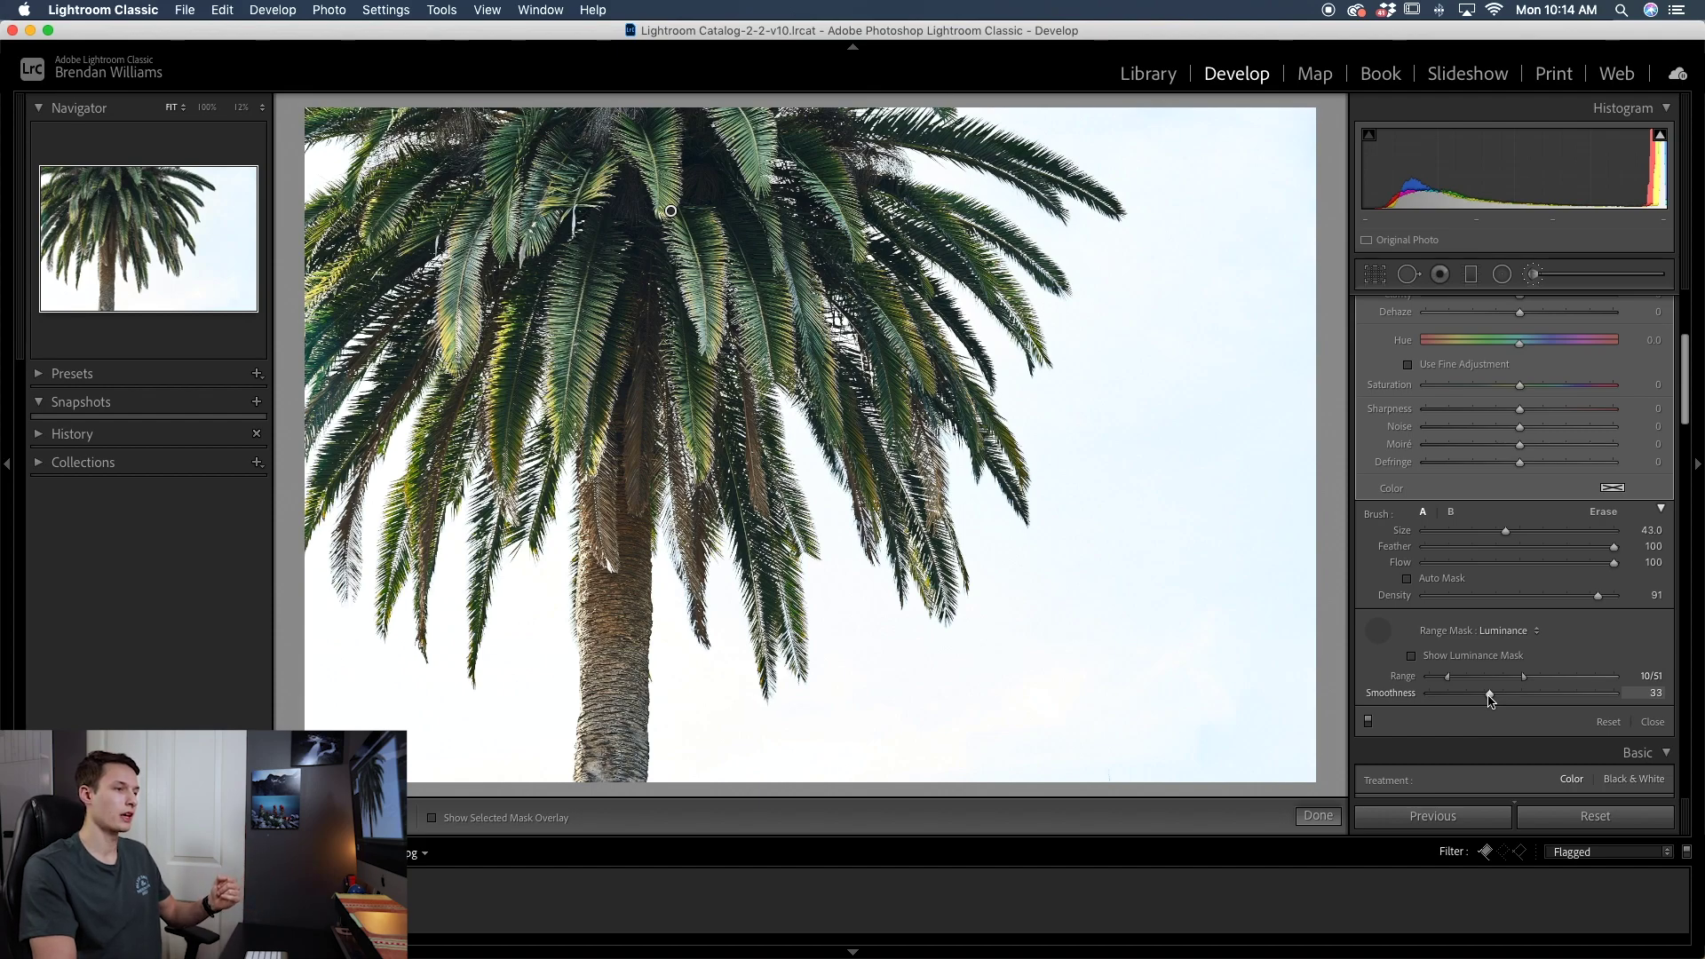
{"action": "left_click_drag", "start_coordinate": [1490, 700], "coordinate": [1578, 697]}
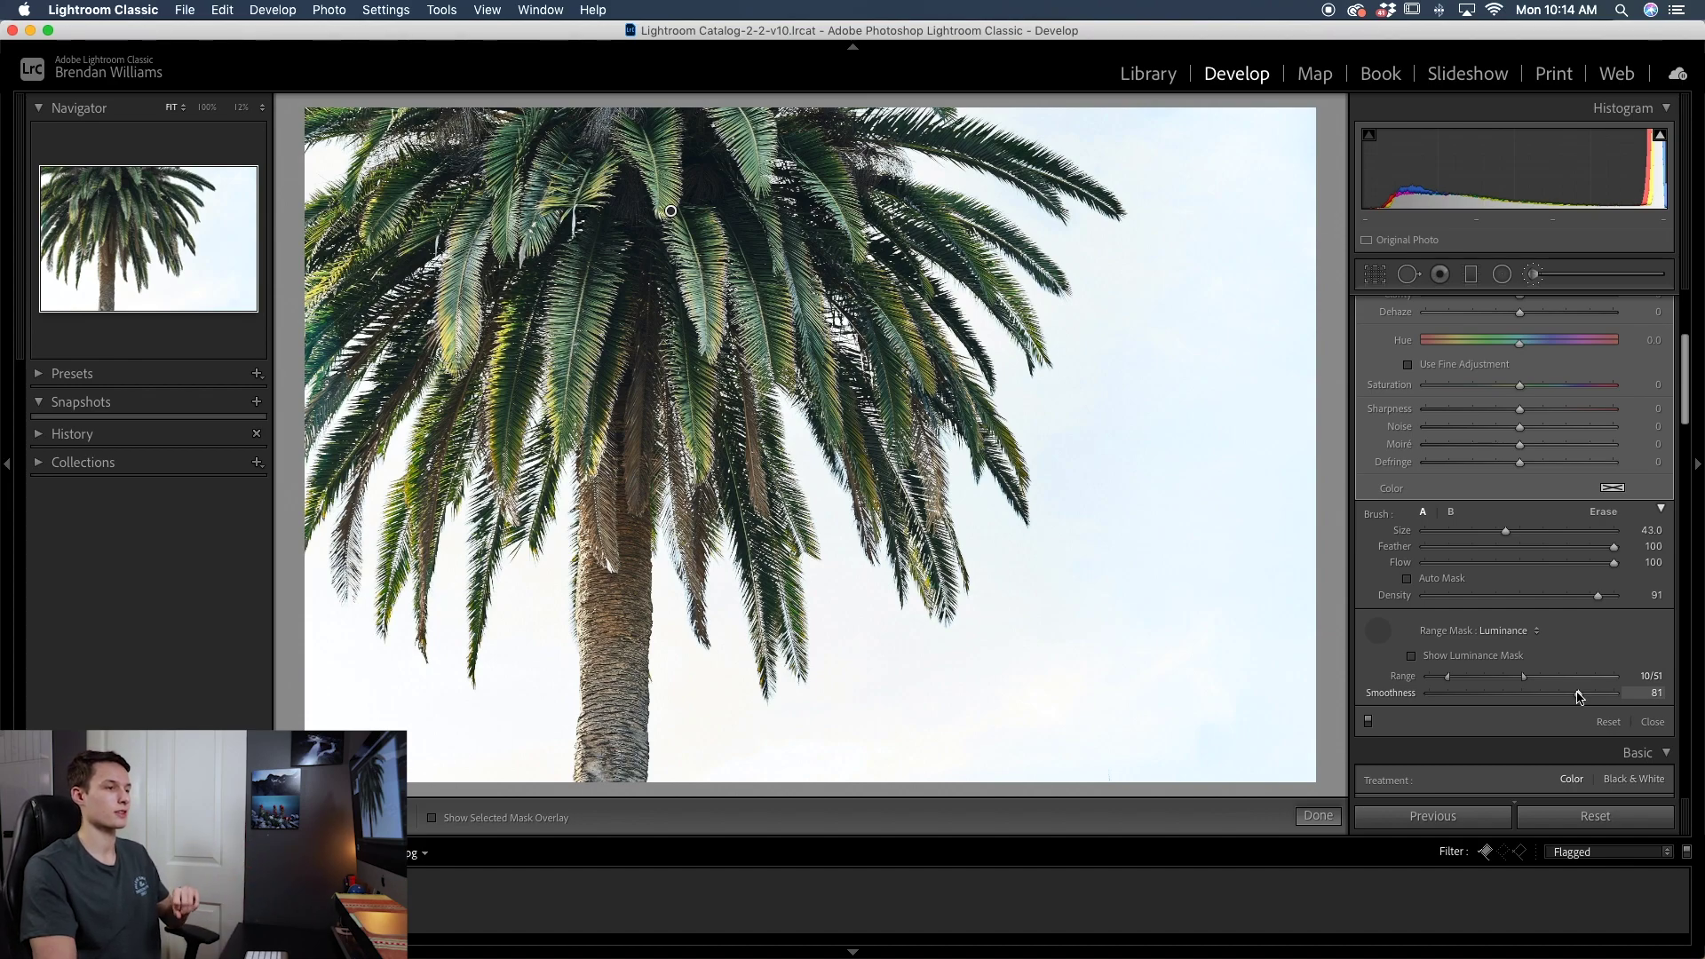
{"action": "double_click", "coordinate": [1579, 696]}
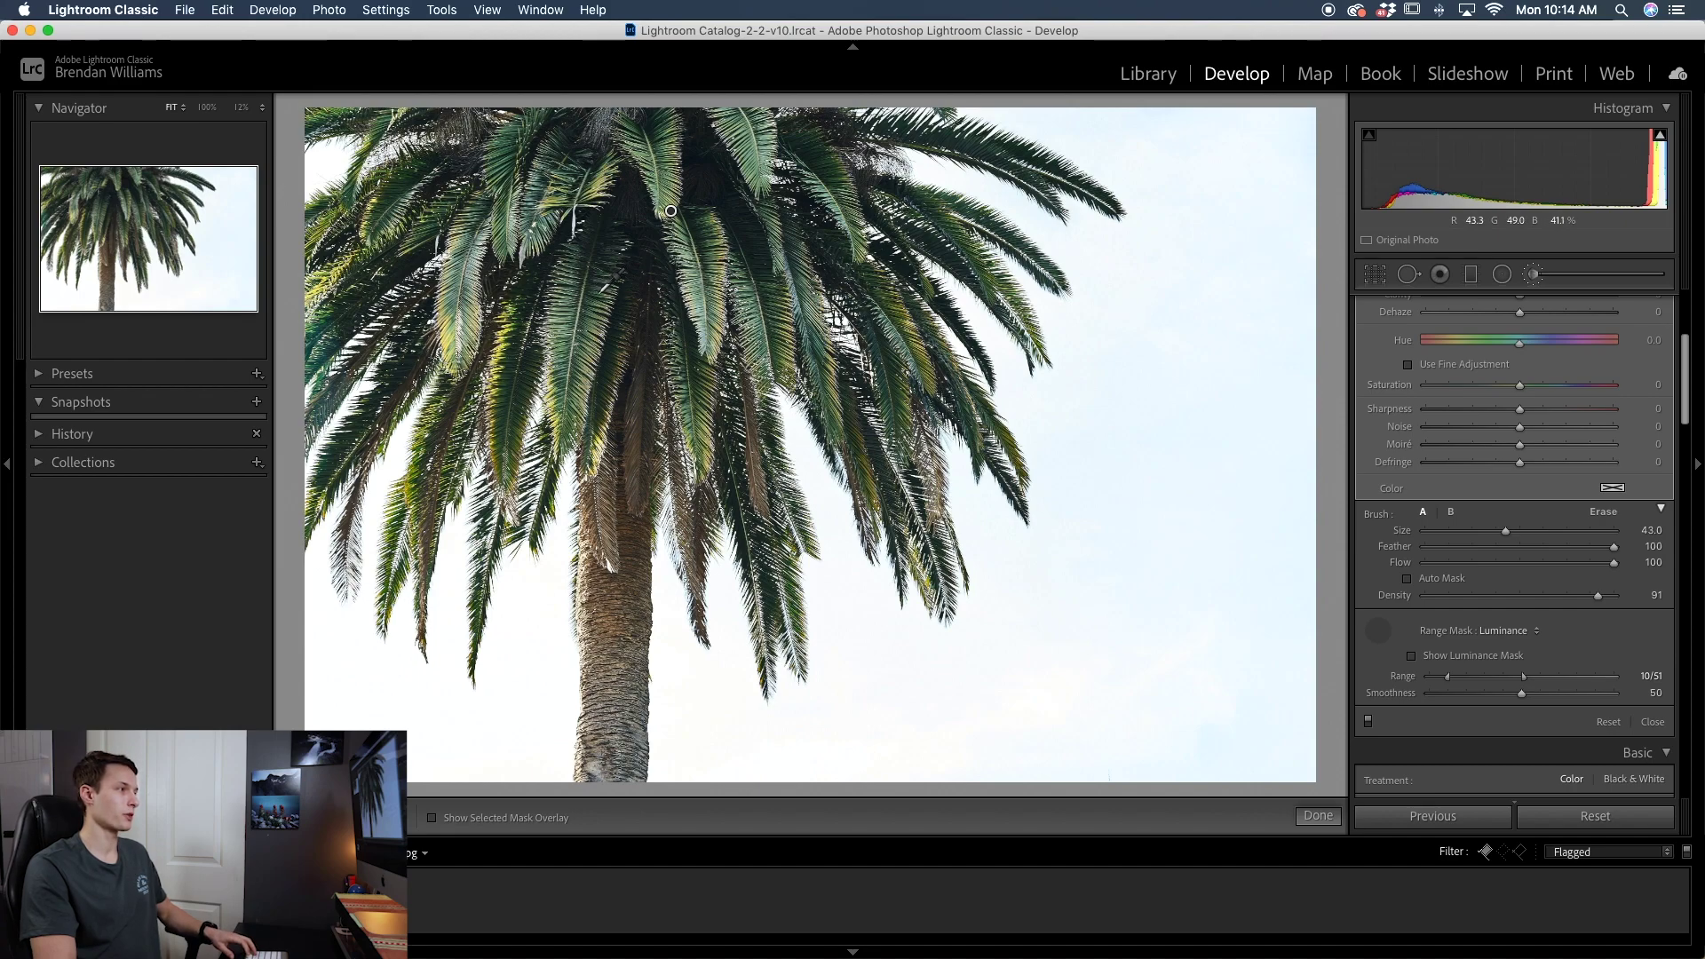
{"action": "left_click", "coordinate": [671, 211]}
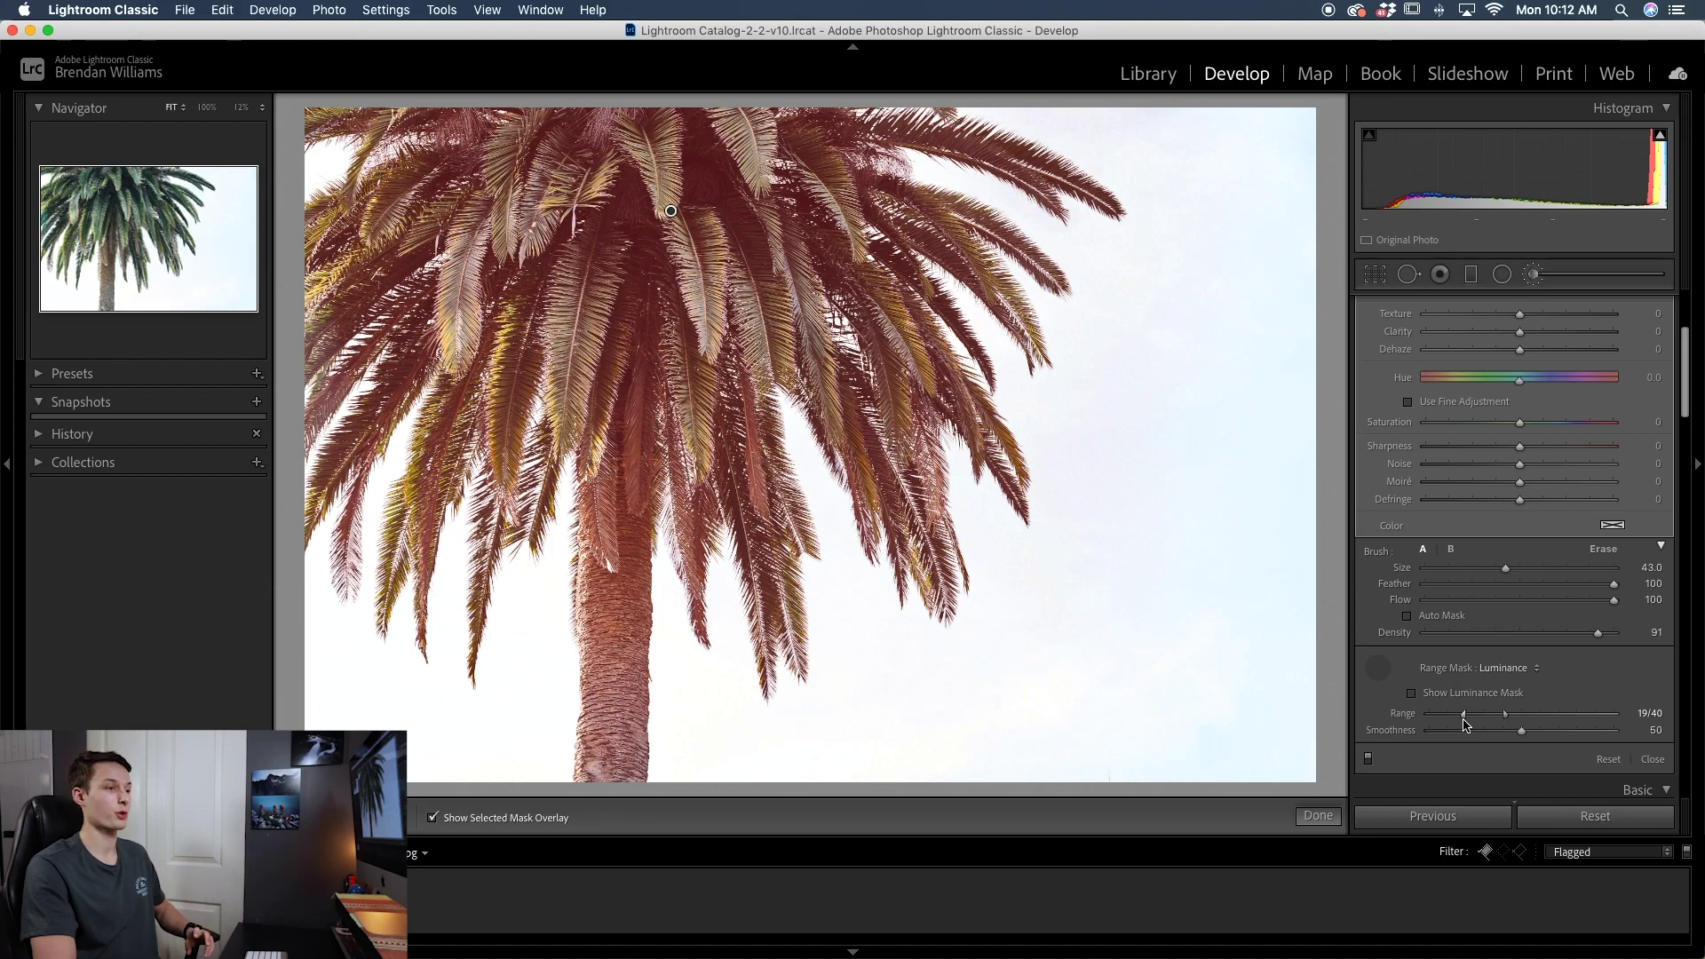
Widen the palm mask's luminance Range to 0/44, keeping Luminance as the range mask type
{"action": "left_click_drag", "start_coordinate": [1507, 716], "coordinate": [1455, 716]}
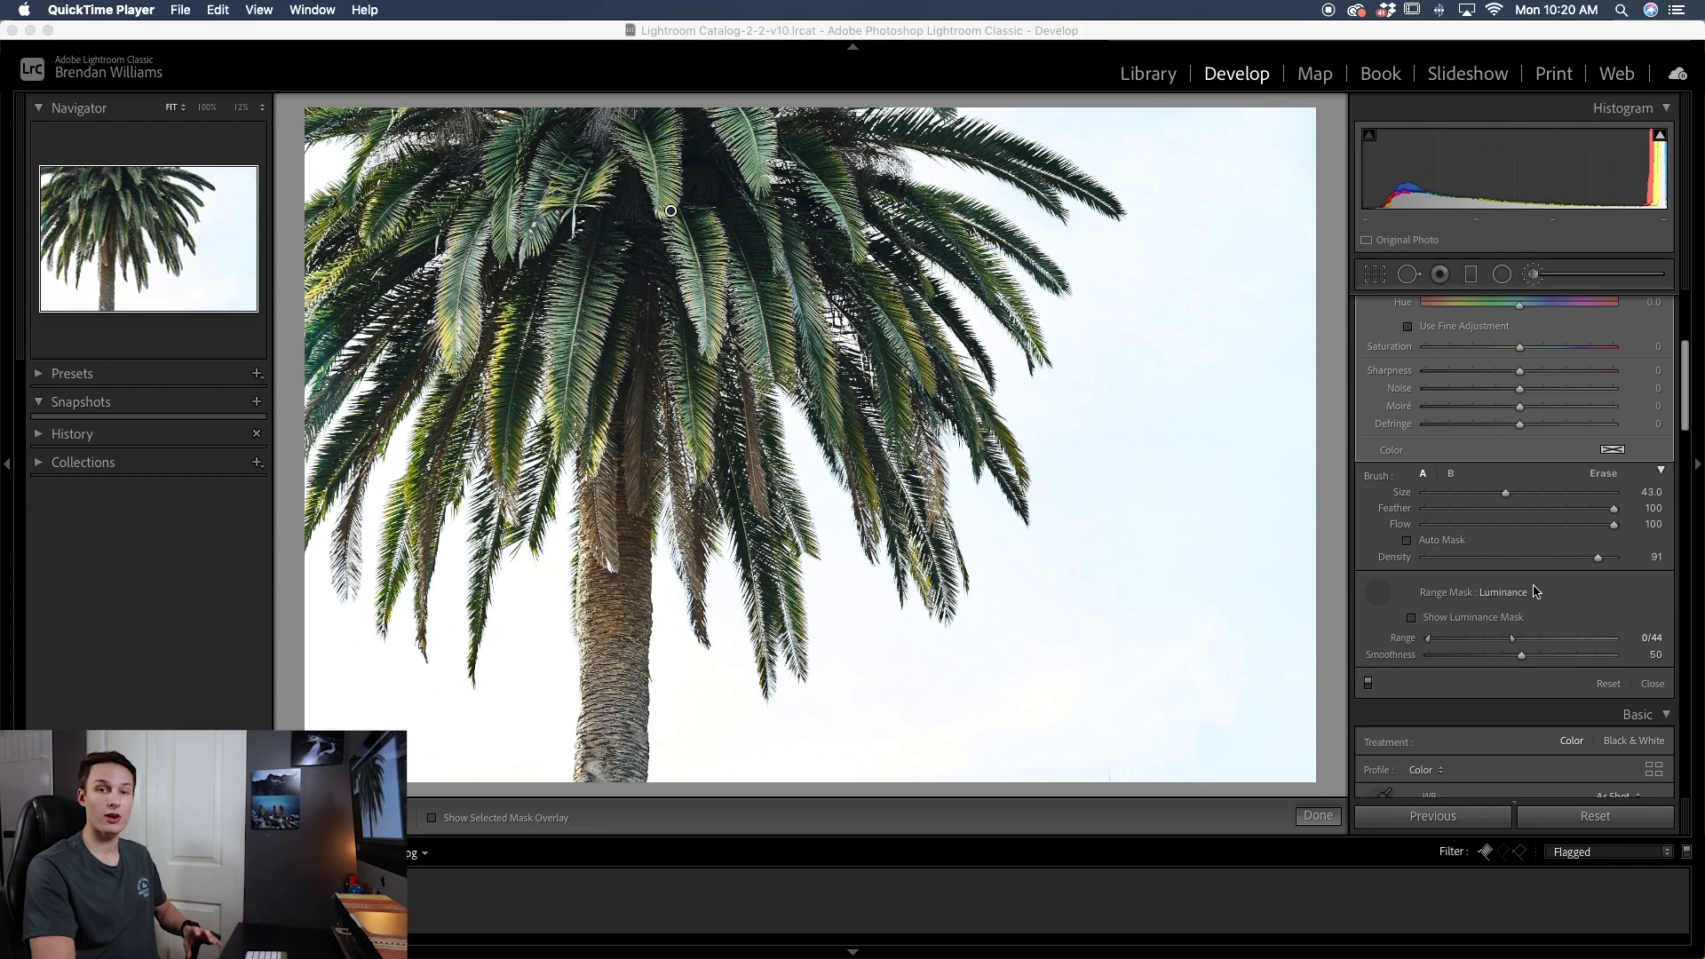
{"action": "left_click", "coordinate": [1536, 592]}
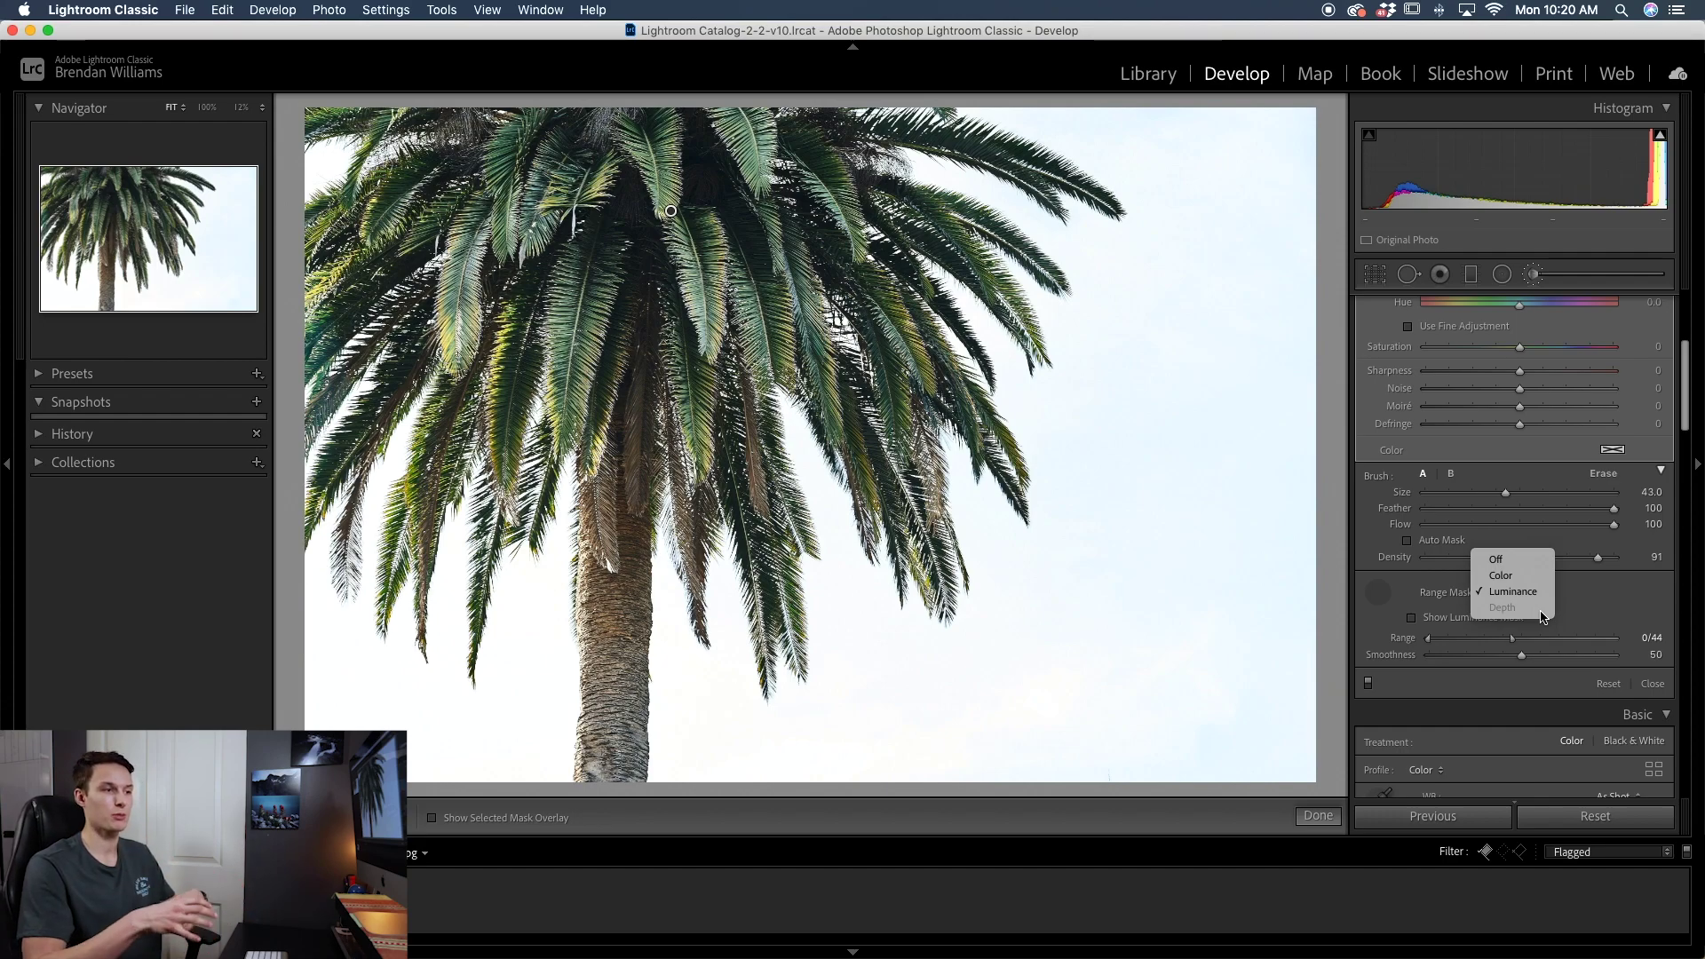
{"action": "left_click", "coordinate": [1575, 617]}
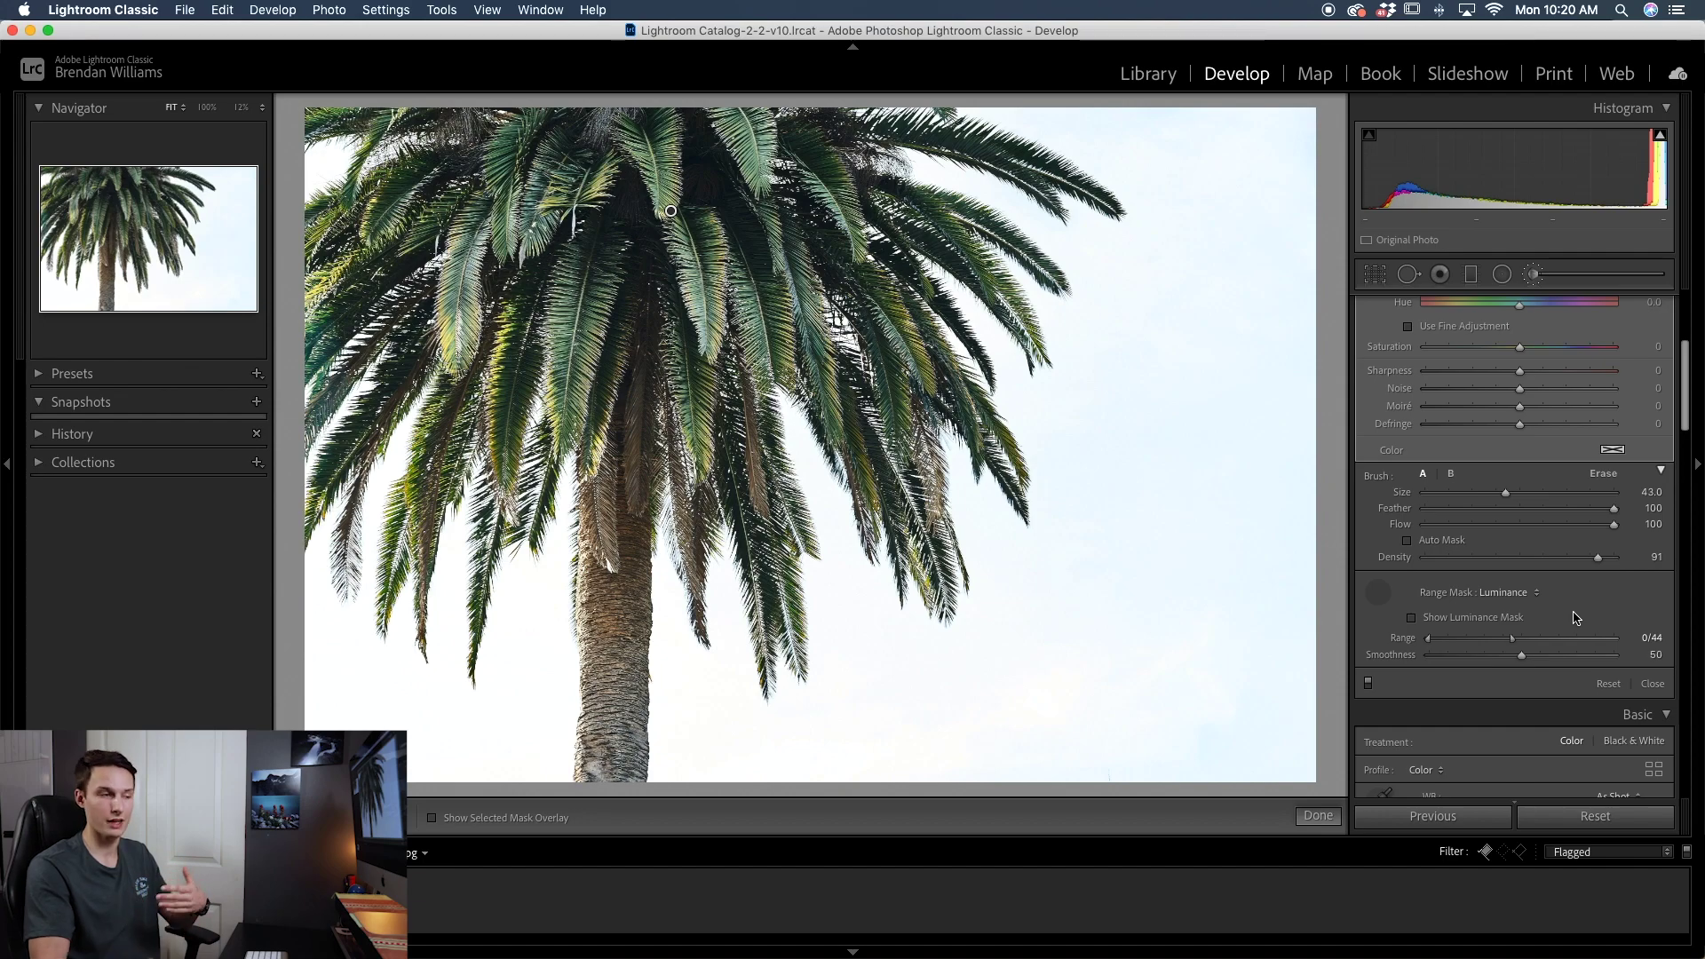
{"action": "left_click", "coordinate": [1538, 593]}
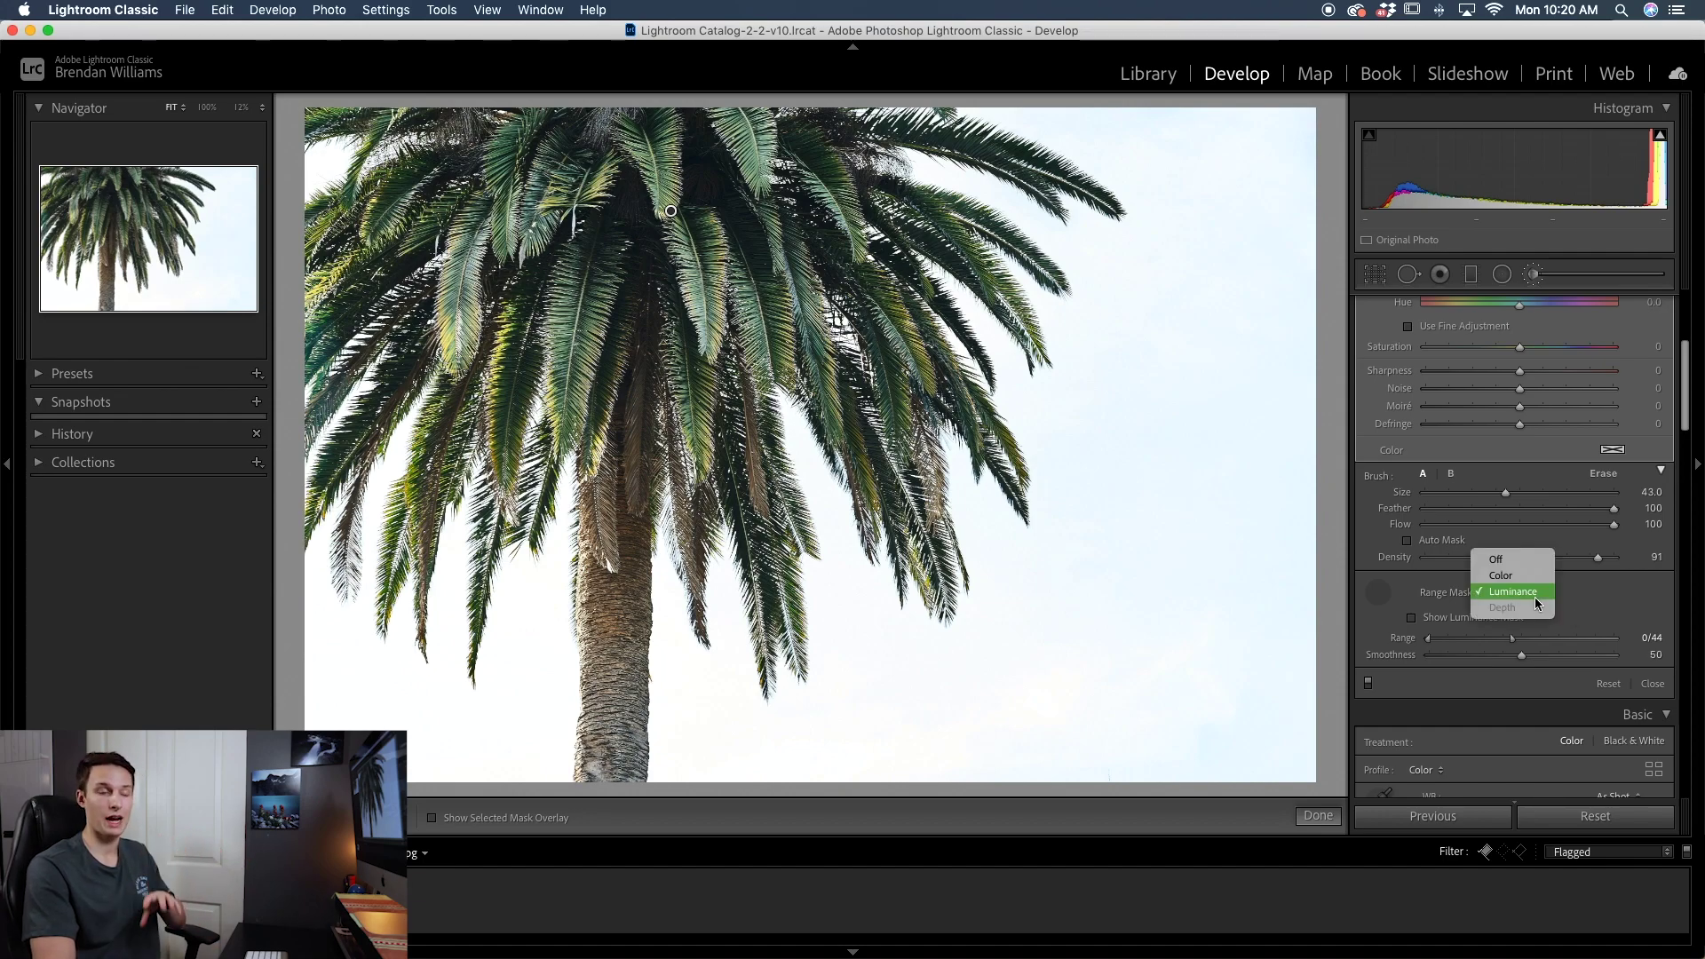